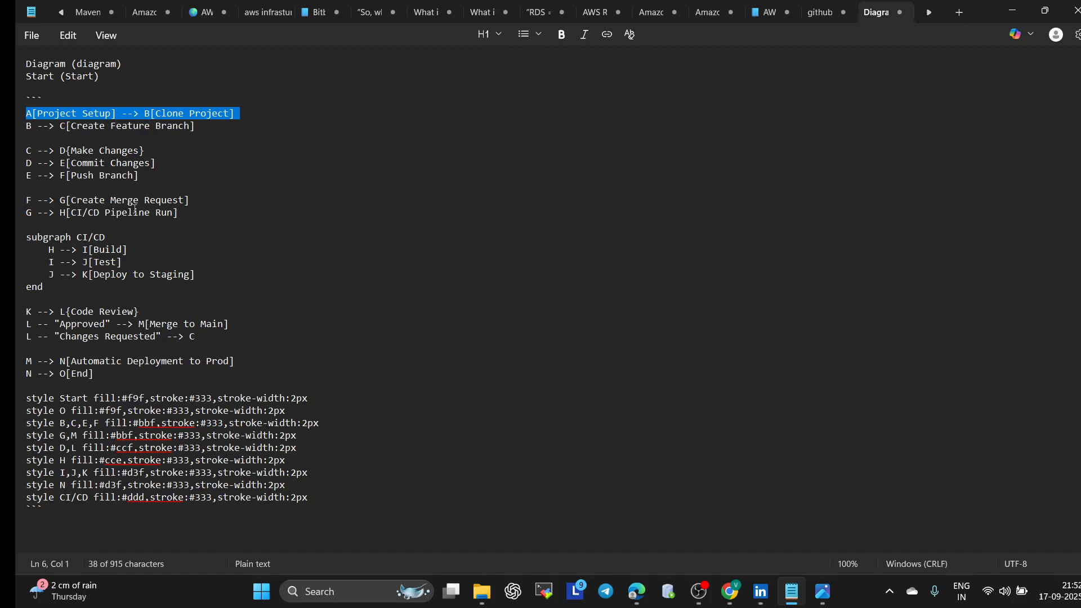
Step: Enlarge the workflow diagram text to 130% for reading
scroll(122, 242, up, 2)
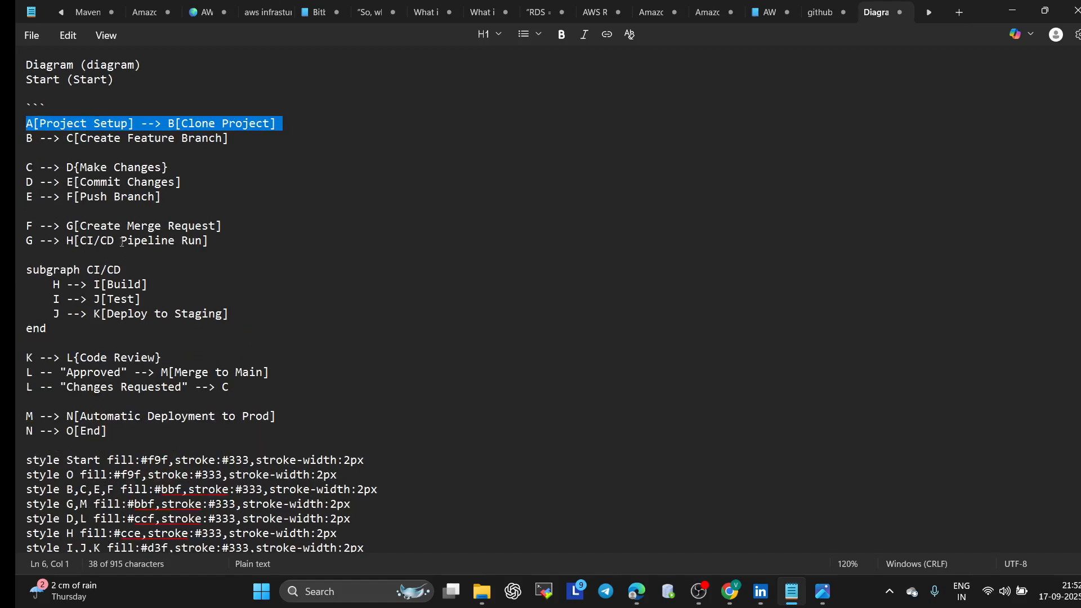
scroll(123, 257, up, 1)
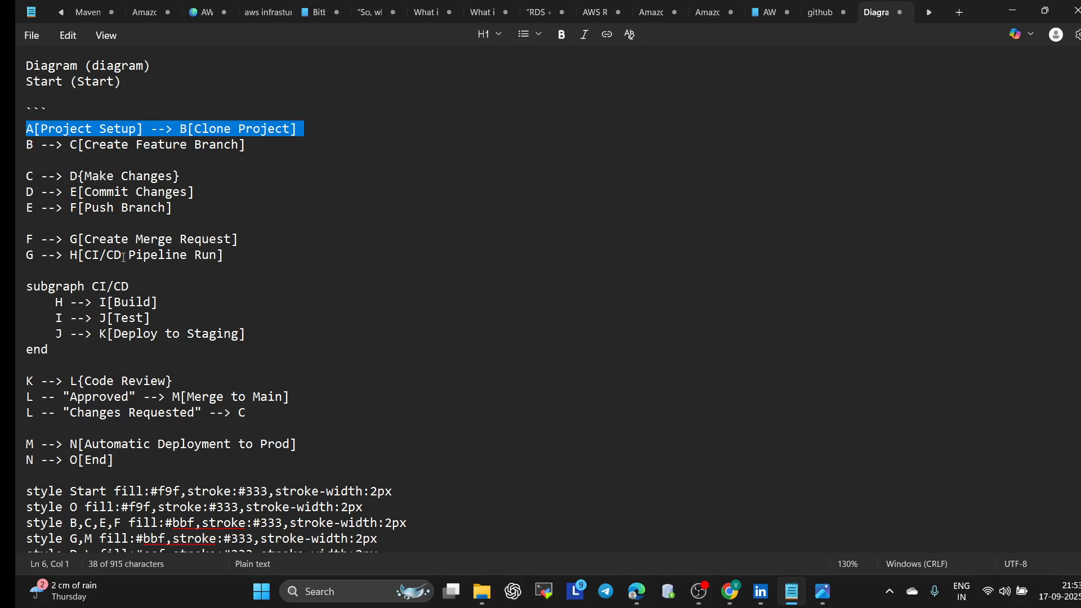
triple_click(59, 130)
Step: Switch to GitLab in Chrome and start creating a new blank project
click(728, 596)
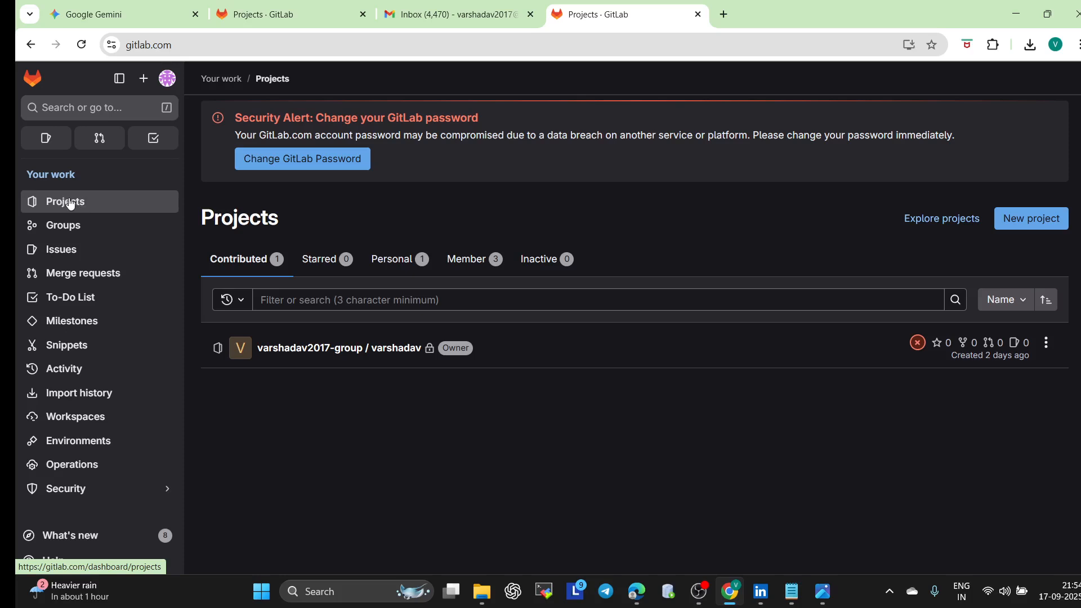
click(143, 81)
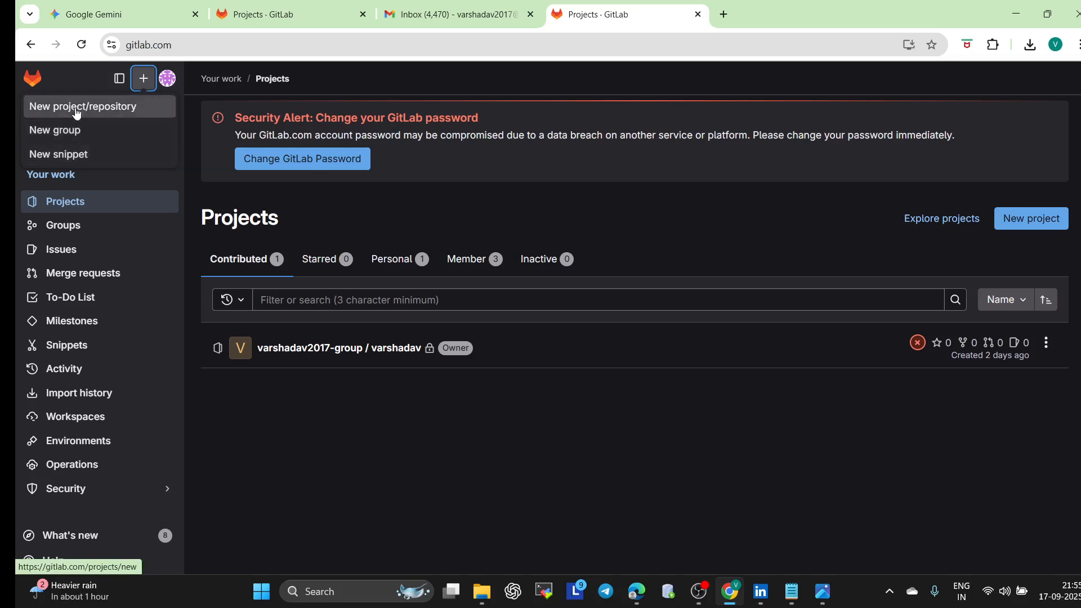
click(110, 114)
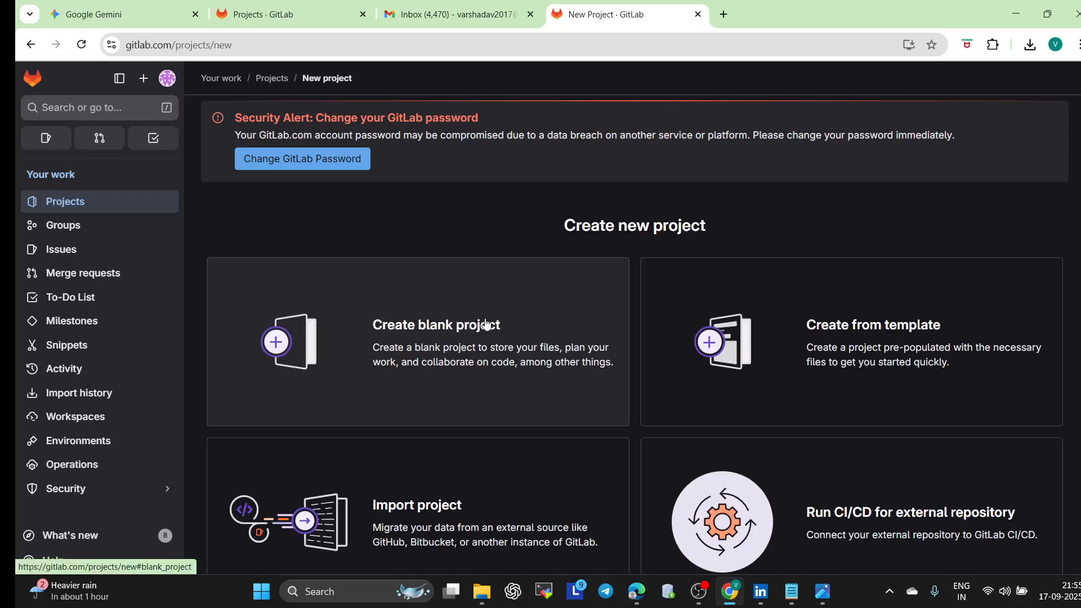
scroll(487, 324, down, 2)
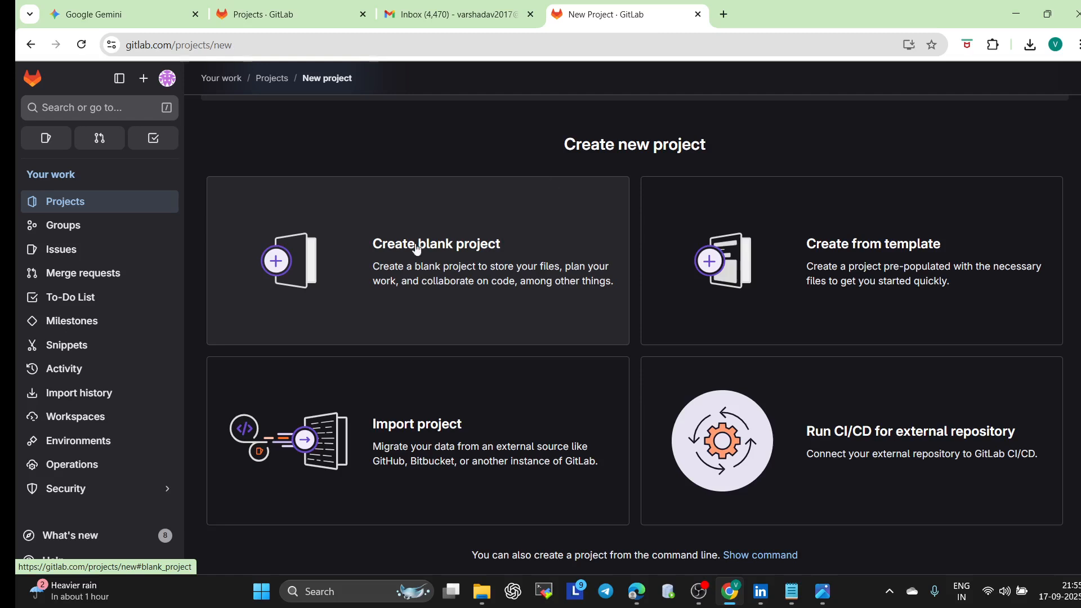
scroll(412, 257, down, 1)
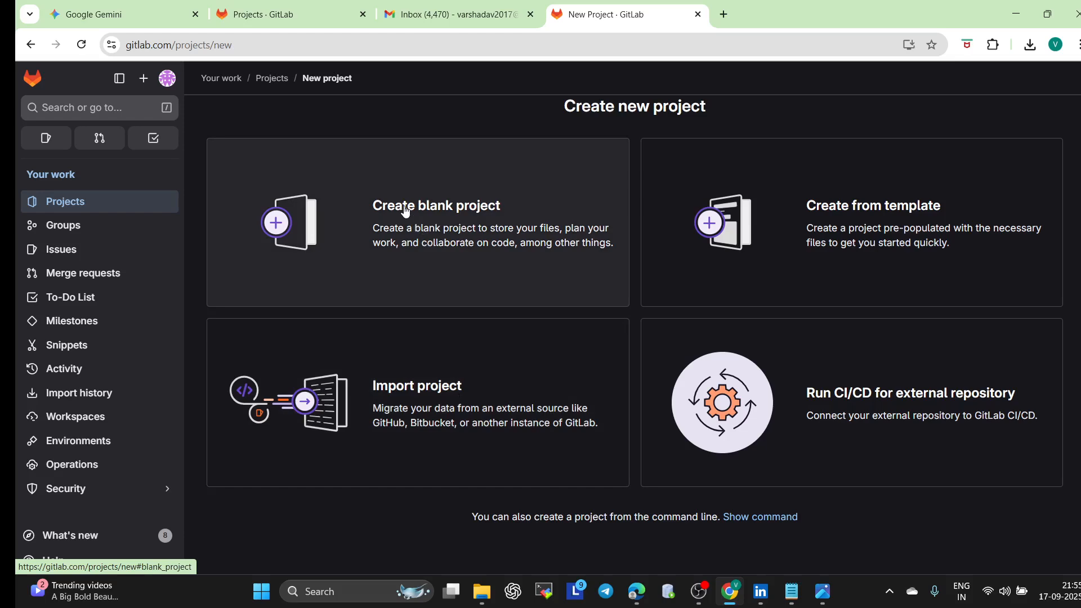
click(405, 211)
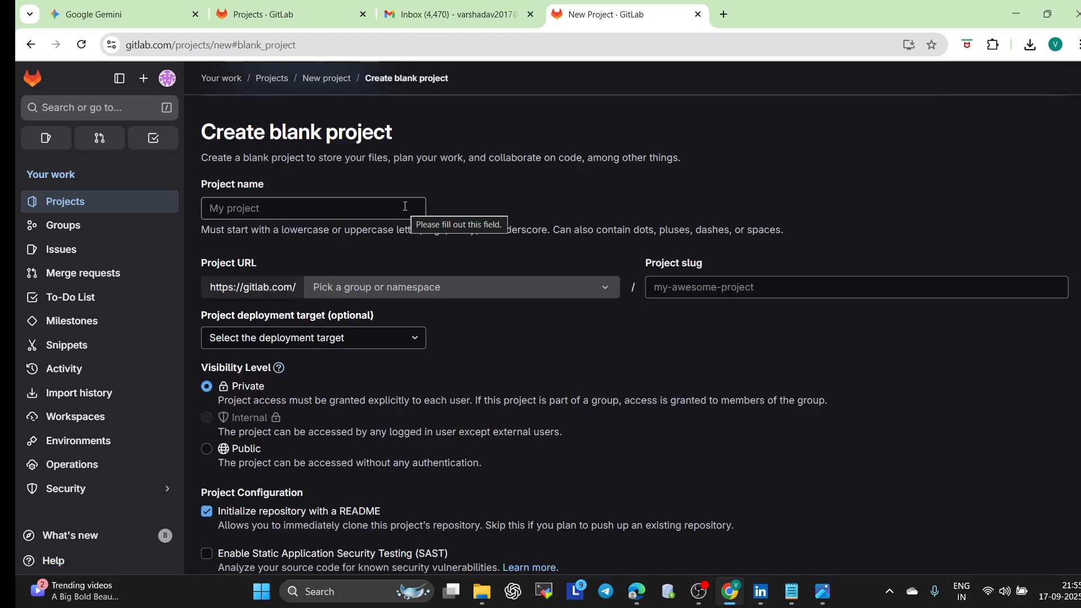
Step: Name the project test-demo and choose the account owner's own group as its namespace
click(282, 207)
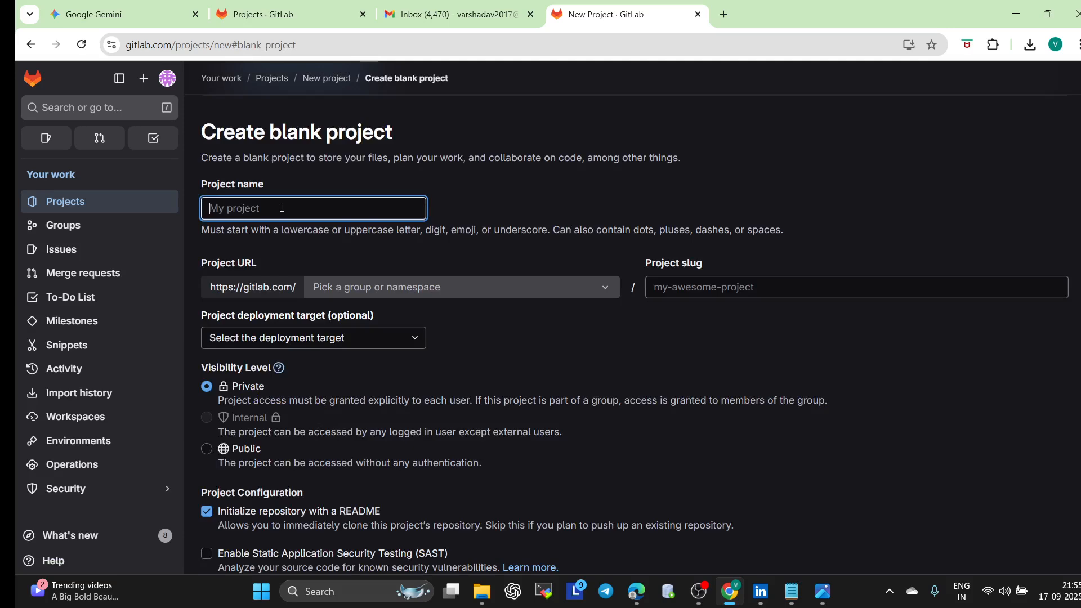
text(test)
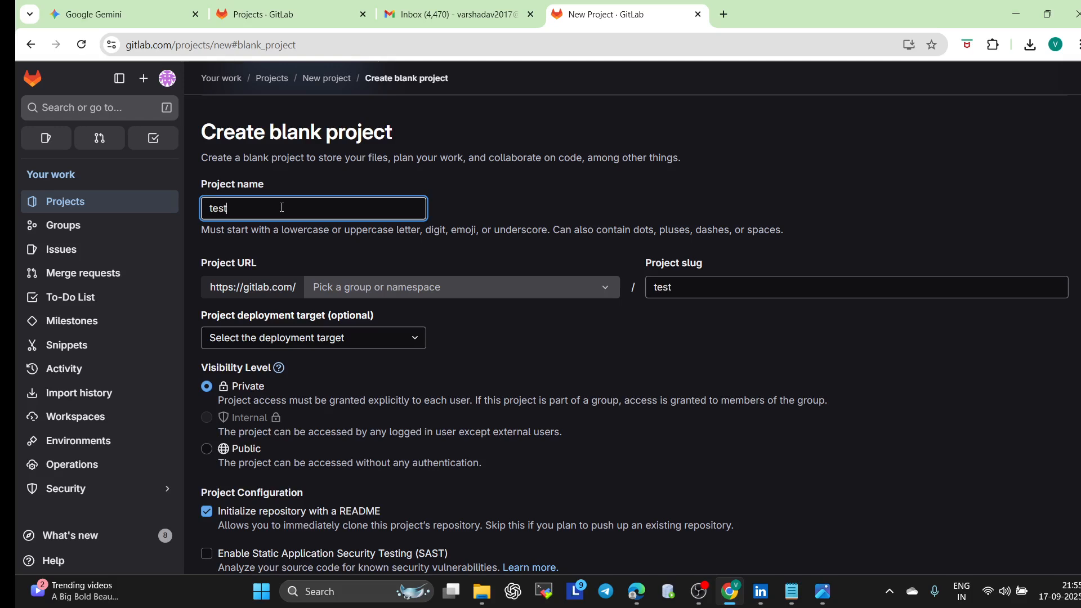
text(-demo)
scroll(281, 208, down, 1)
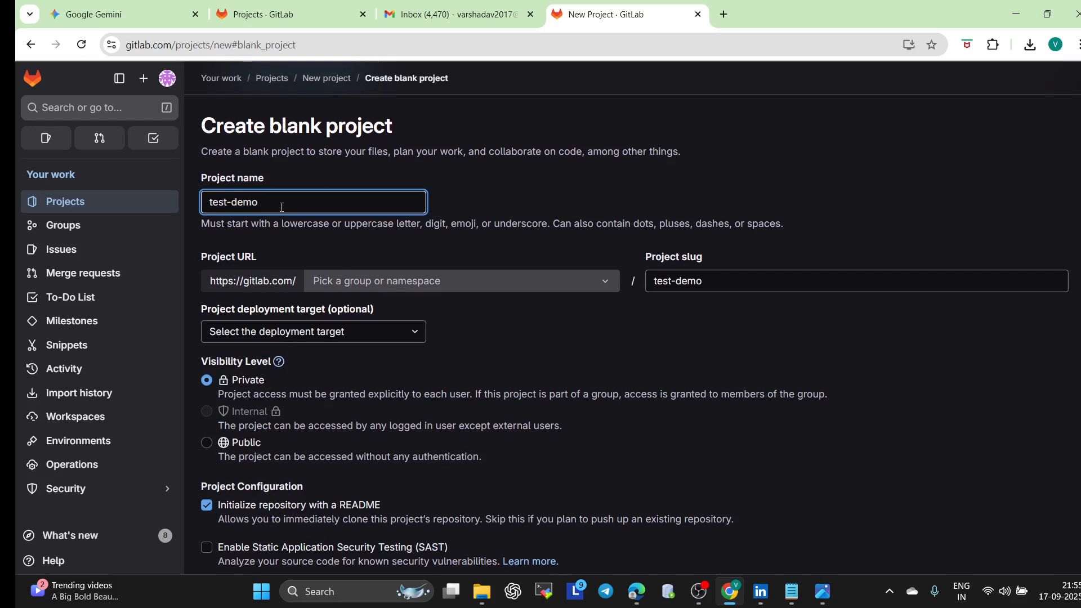
click(536, 258)
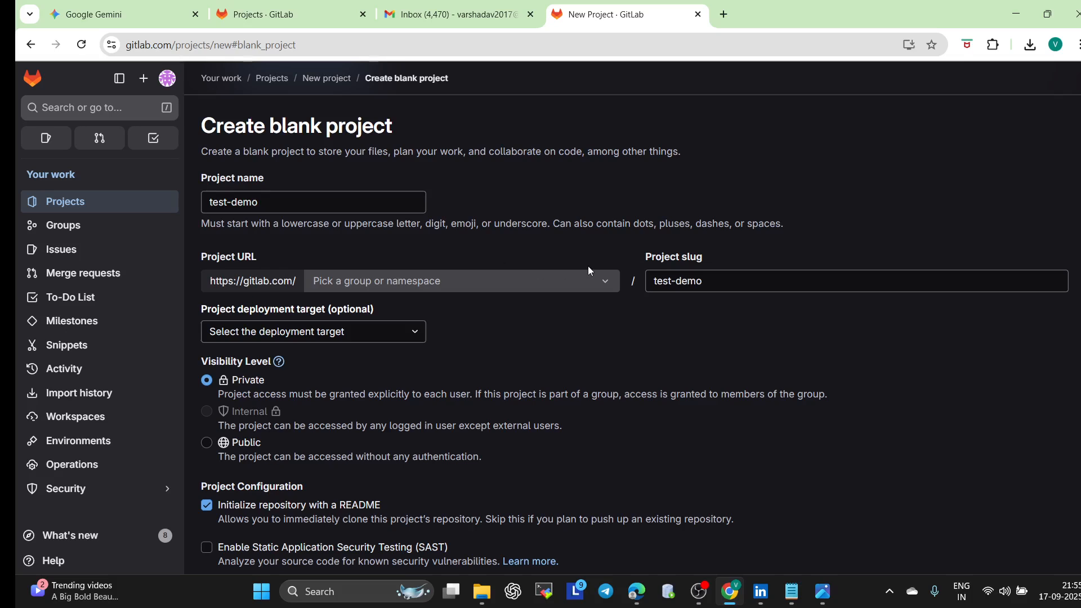
click(605, 284)
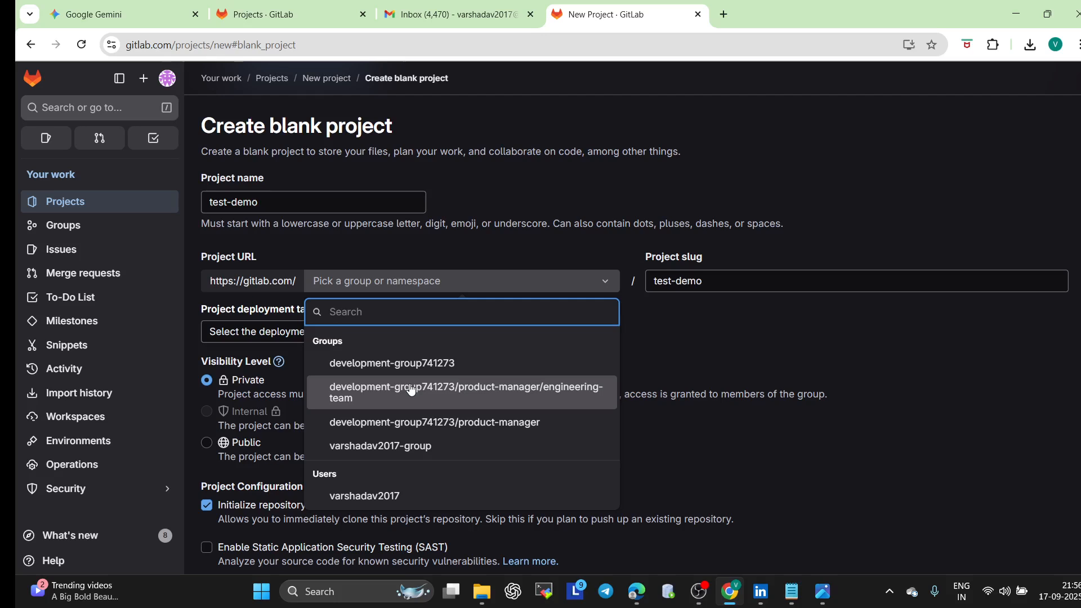
click(392, 445)
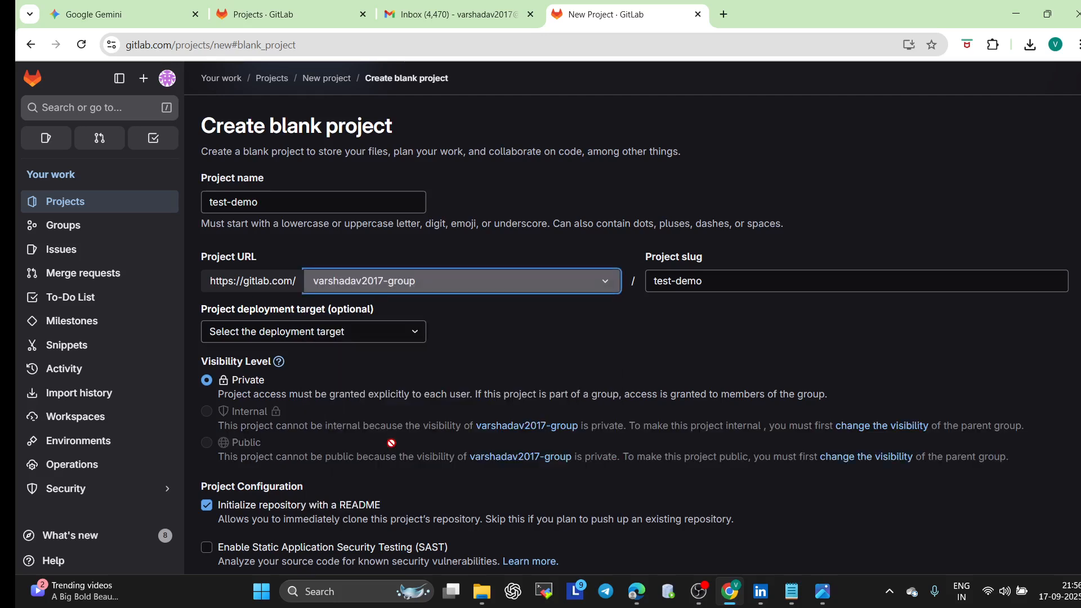
scroll(448, 304, down, 1)
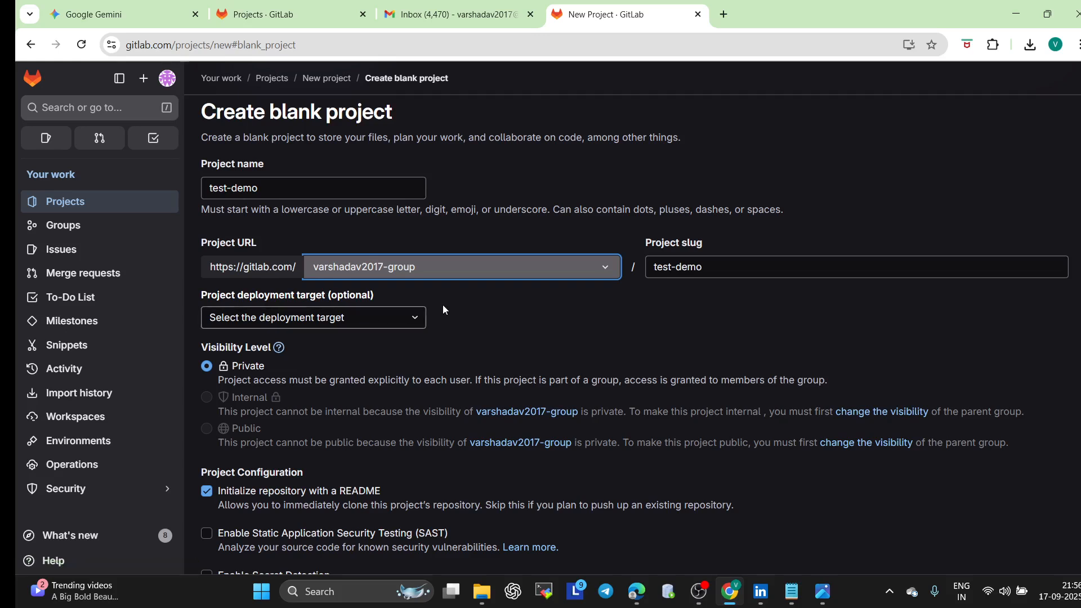
scroll(443, 305, down, 1)
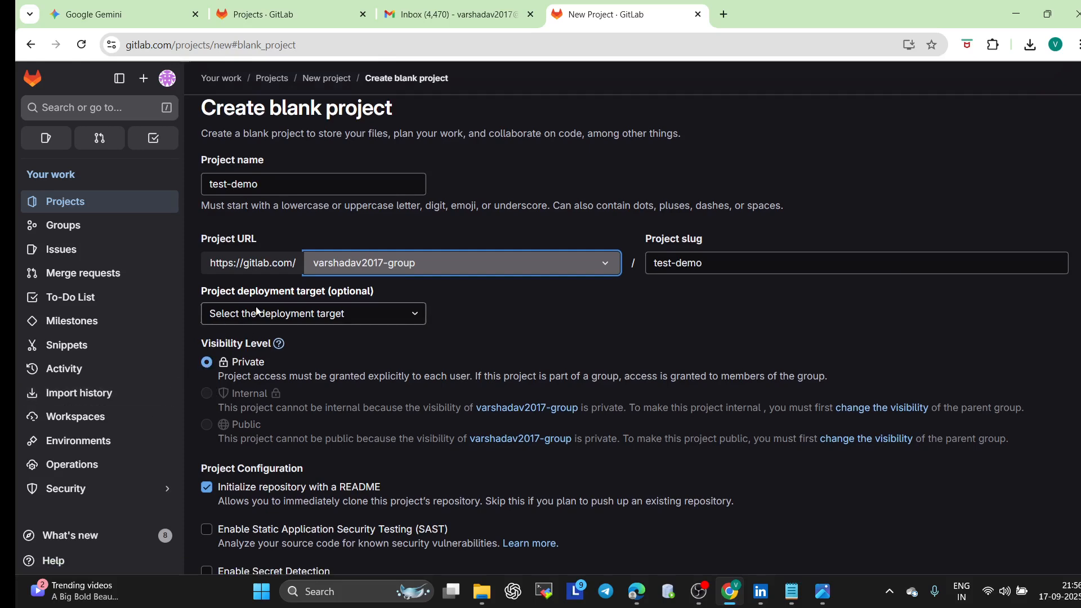
click(354, 314)
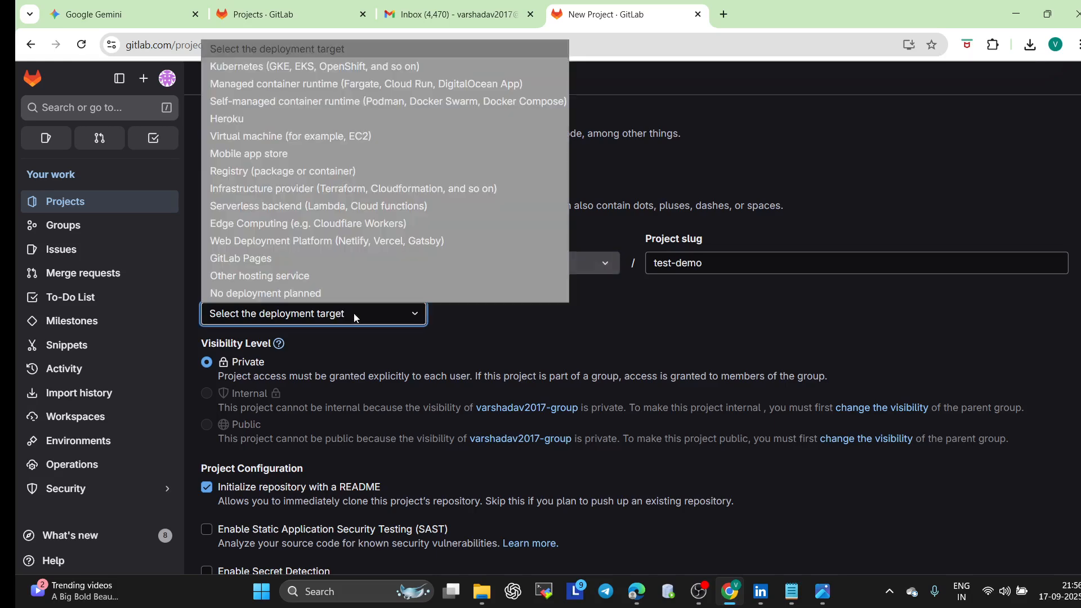
click(354, 314)
click(354, 314)
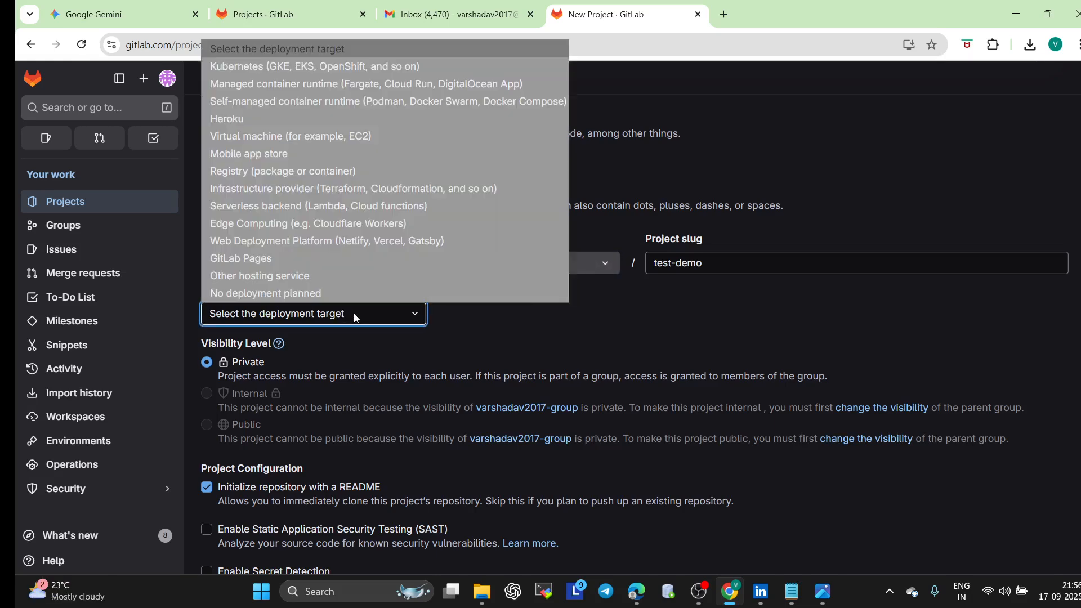
click(355, 317)
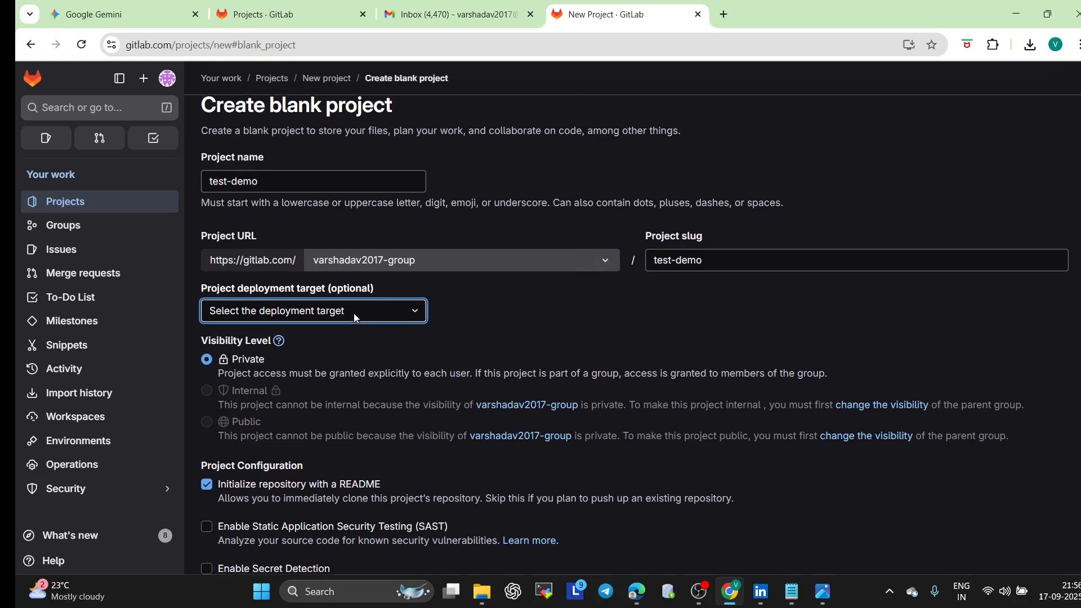
Step: Create the project with Private visibility and a README-initialized repository, leaving the deployment target unselected
scroll(354, 313, down, 2)
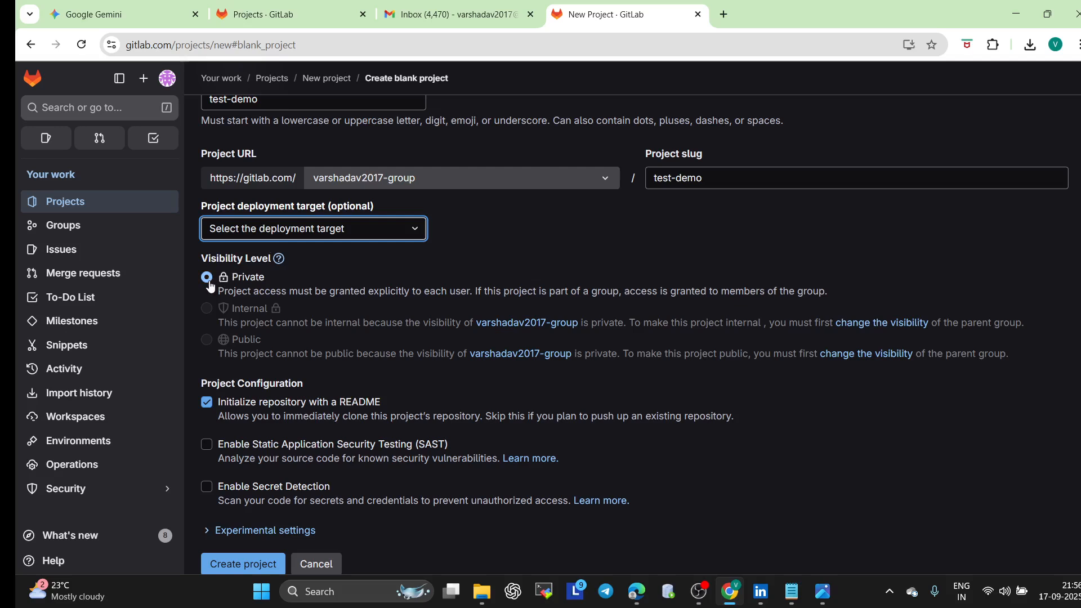
scroll(337, 383, down, 1)
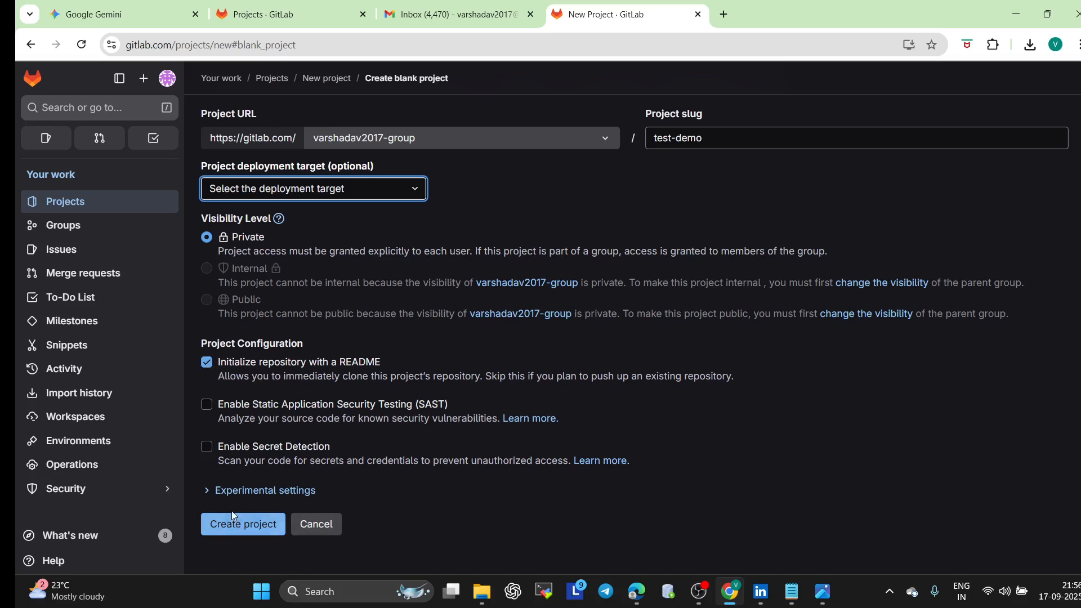
click(235, 527)
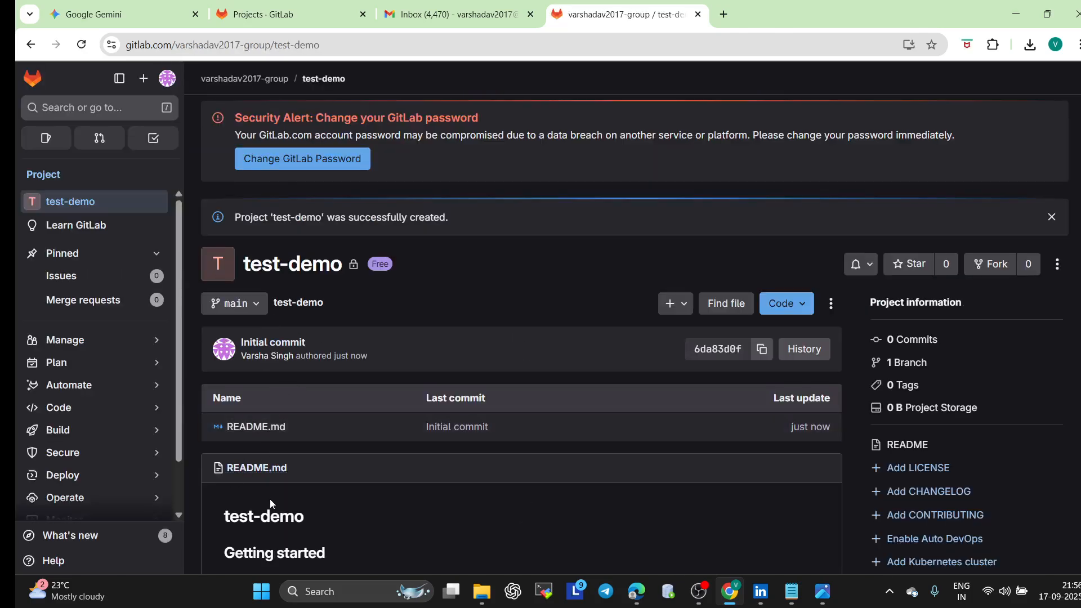
Step: Start a new file on the main branch containing "apt install git -y" and an echo line stating the author's name
scroll(274, 522, down, 1)
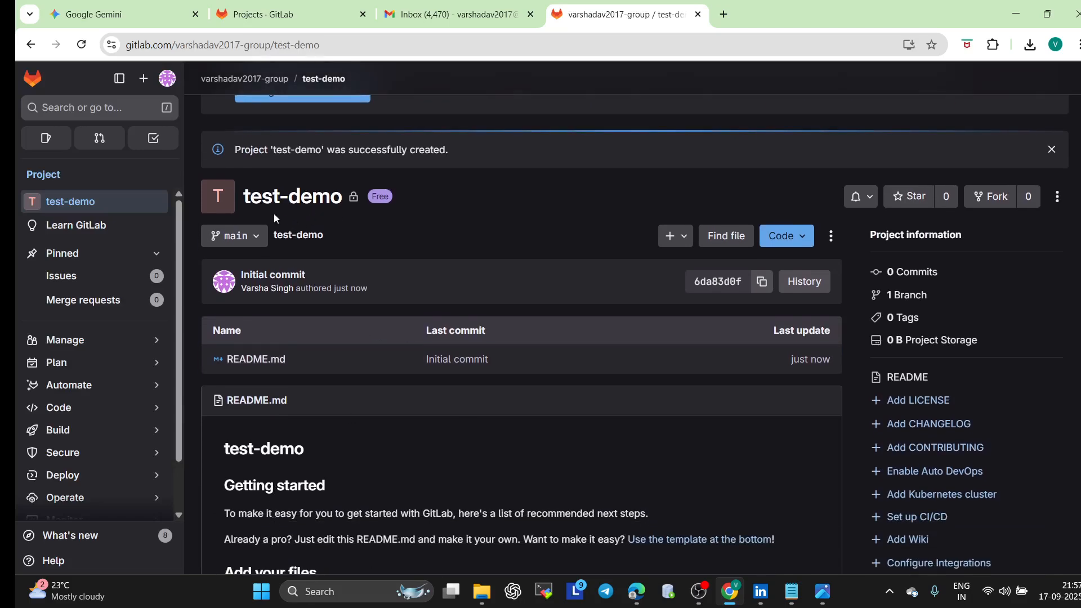
scroll(273, 214, up, 1)
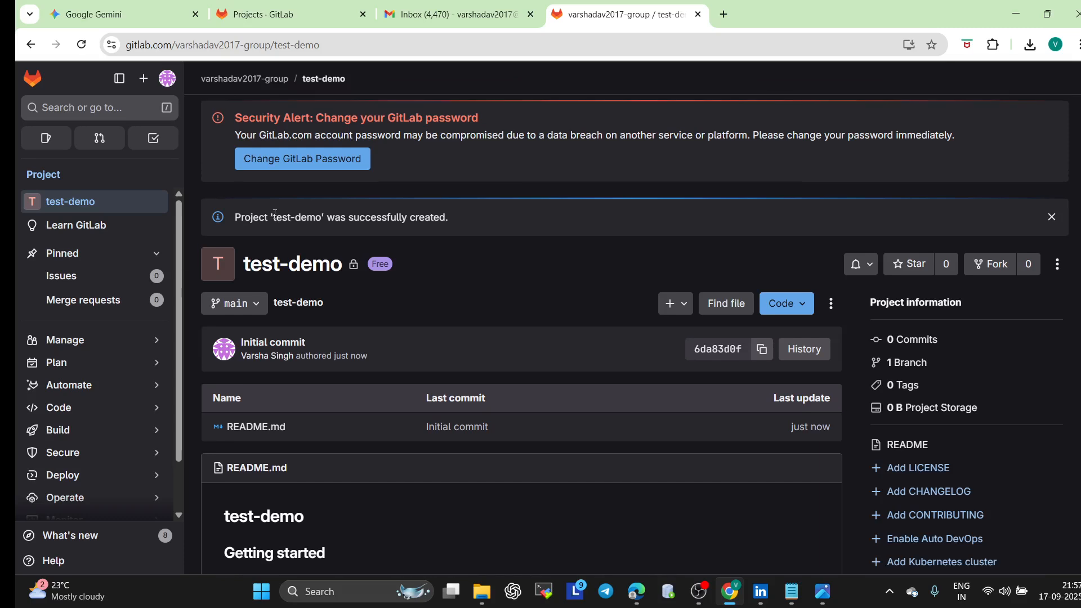
scroll(275, 214, down, 1)
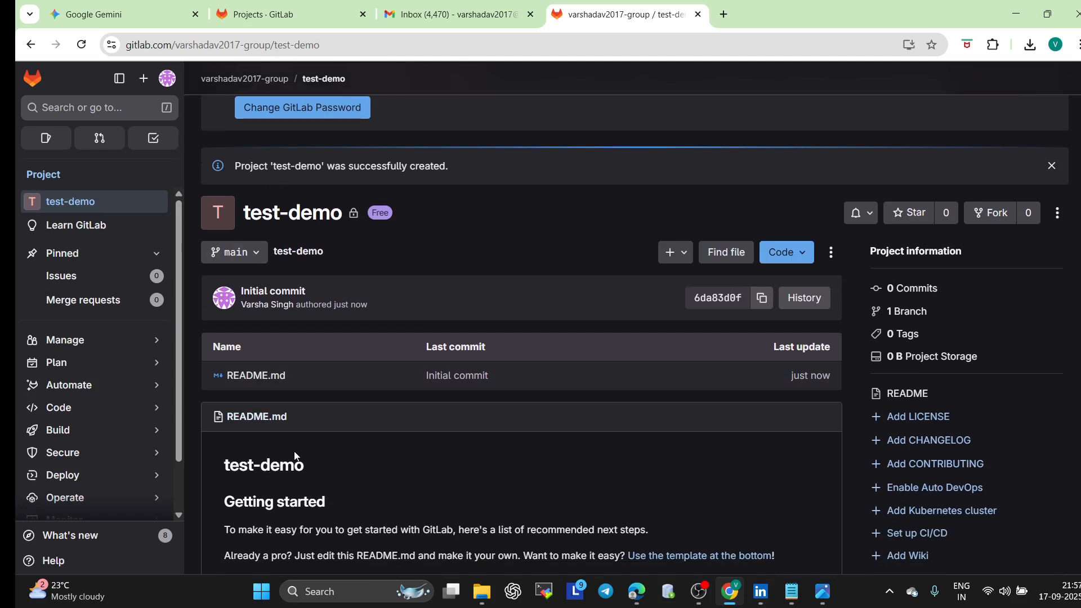
scroll(373, 423, up, 1)
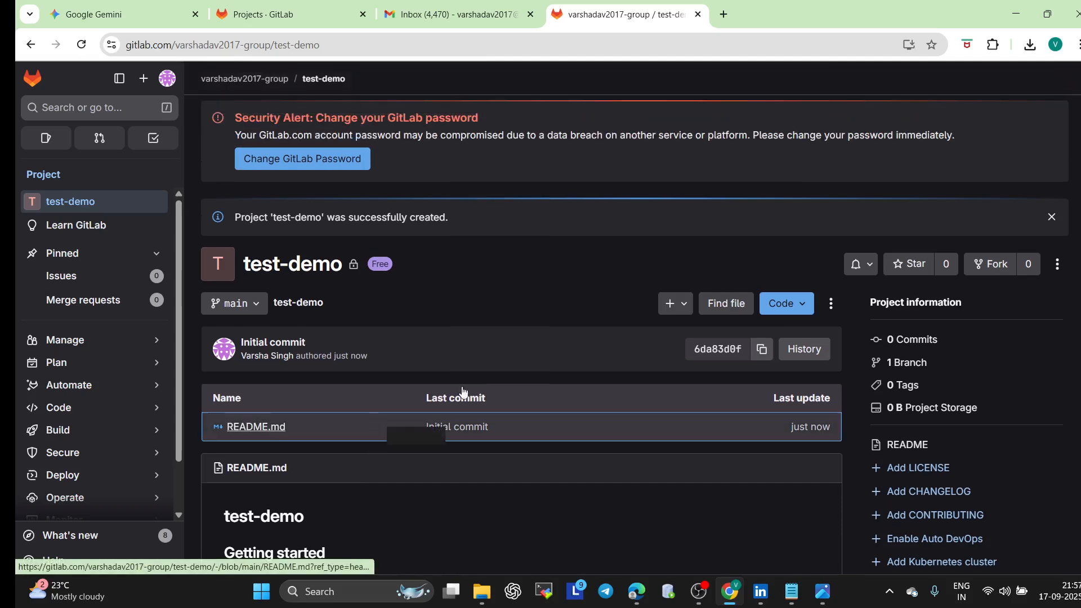
click(674, 306)
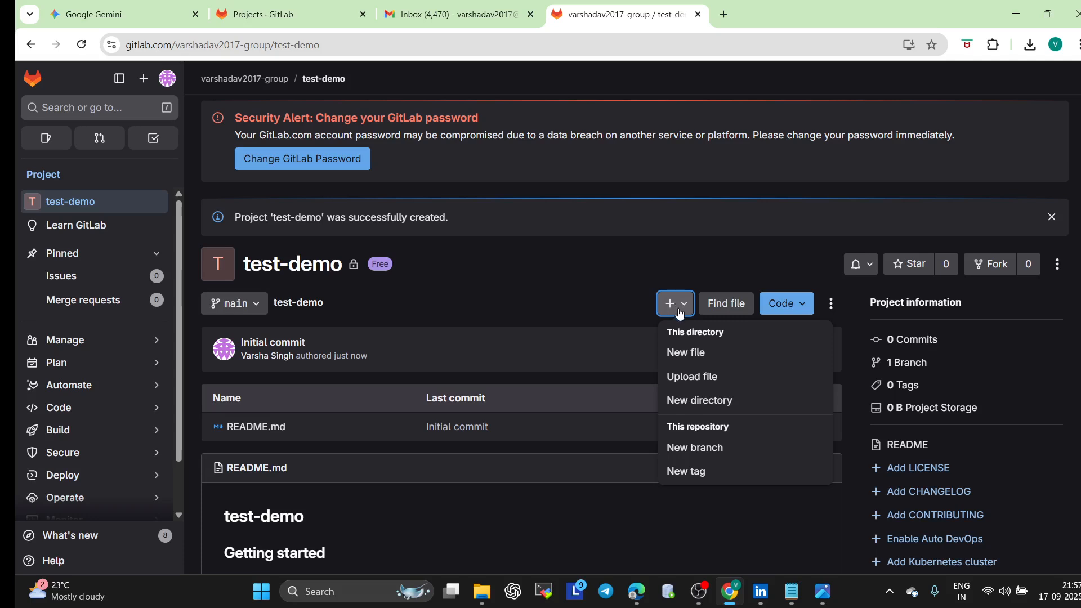
click(681, 352)
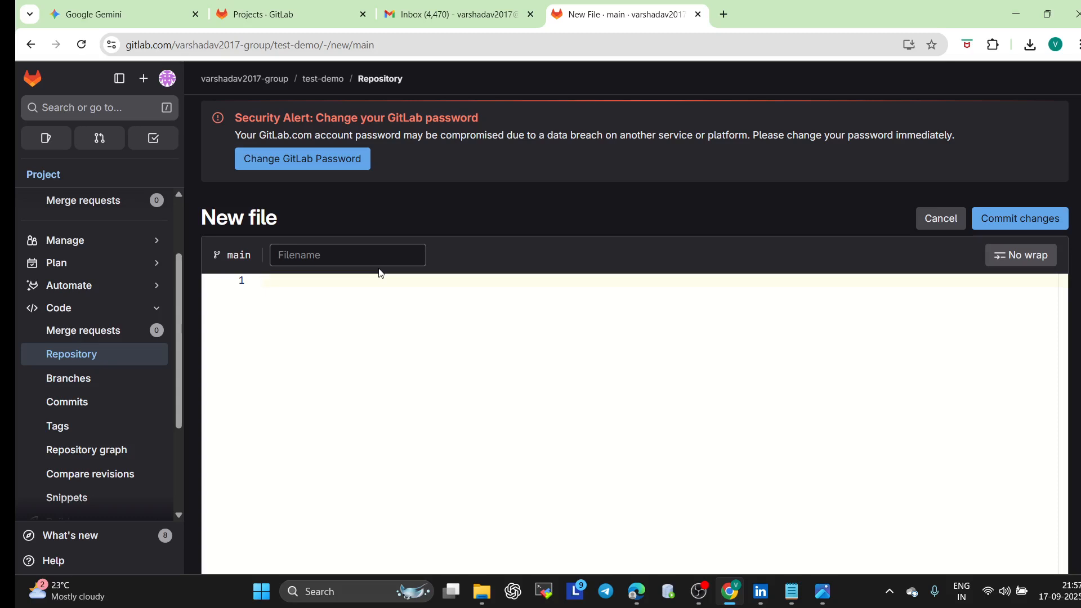
text(apt install git -y)
key(Return)
text(echo "my nam)
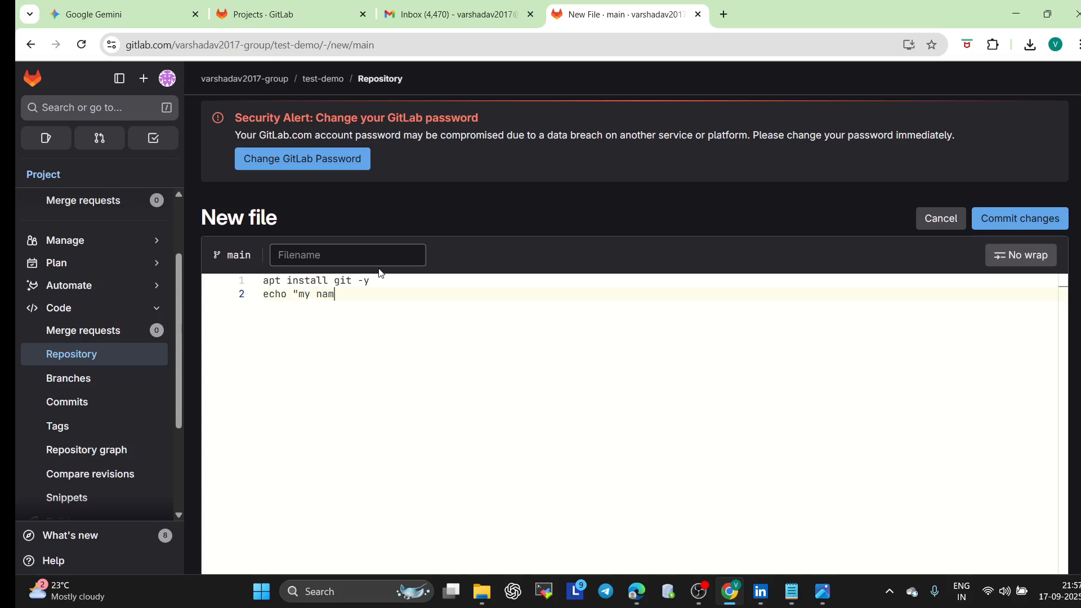
text(e is varsha ")
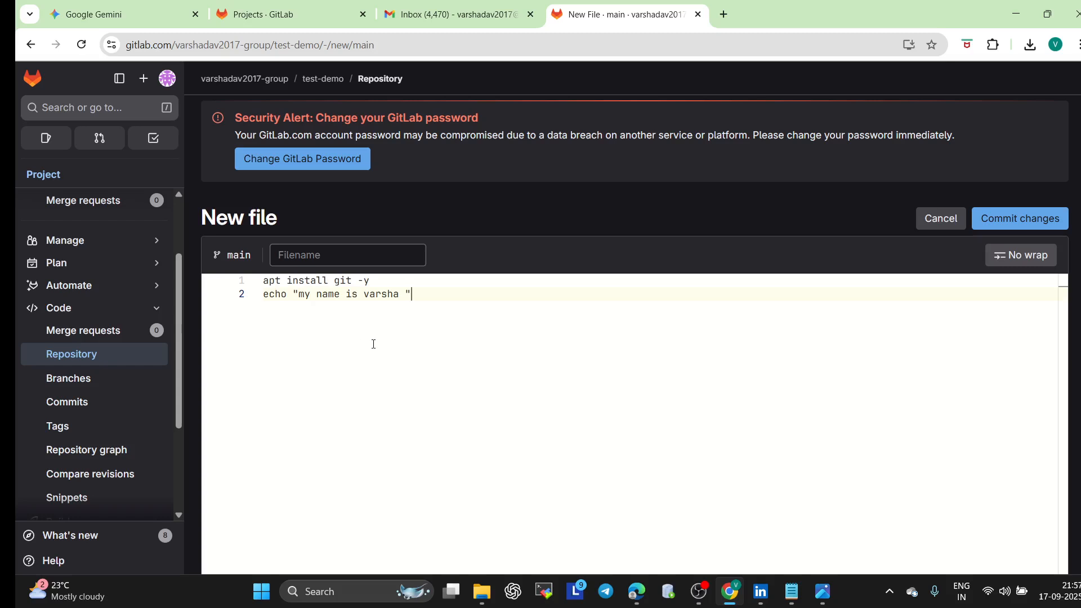
Step: Give the new file a filename based on the author's first name
click(1018, 219)
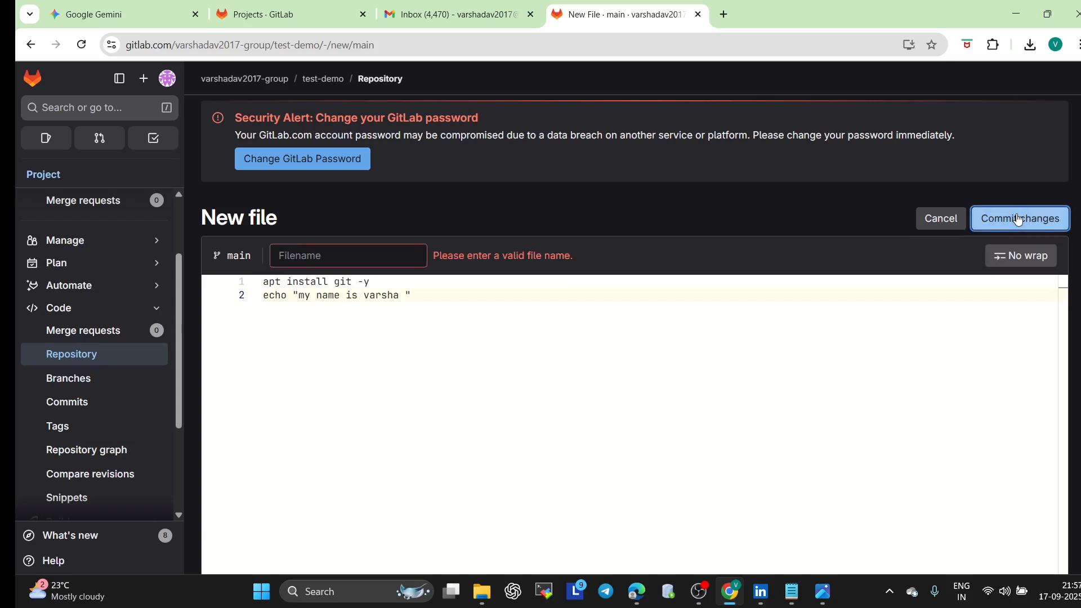
click(294, 255)
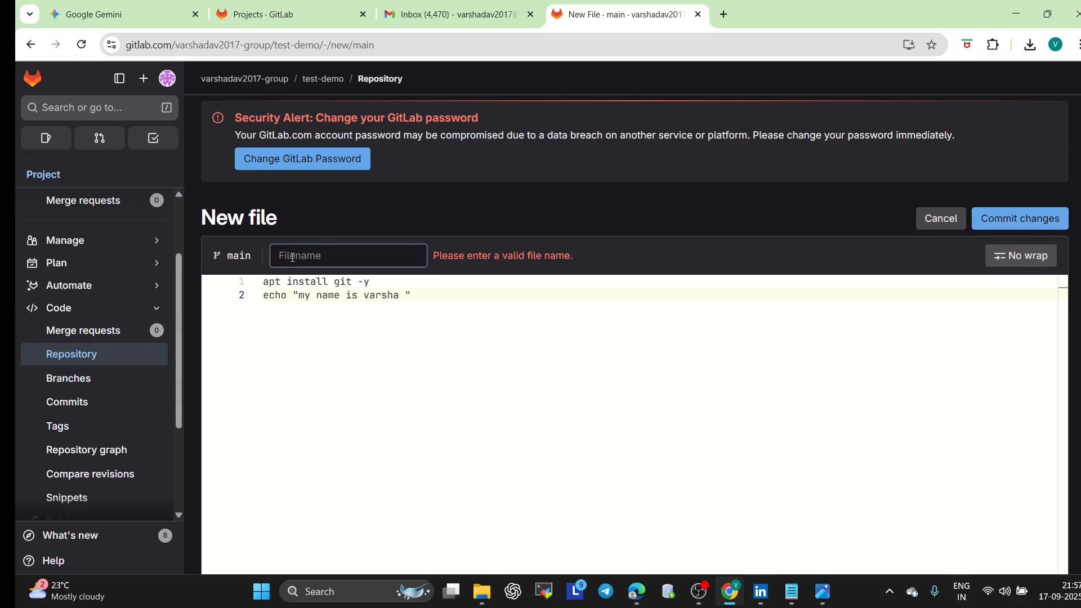
text(varshaaaaa)
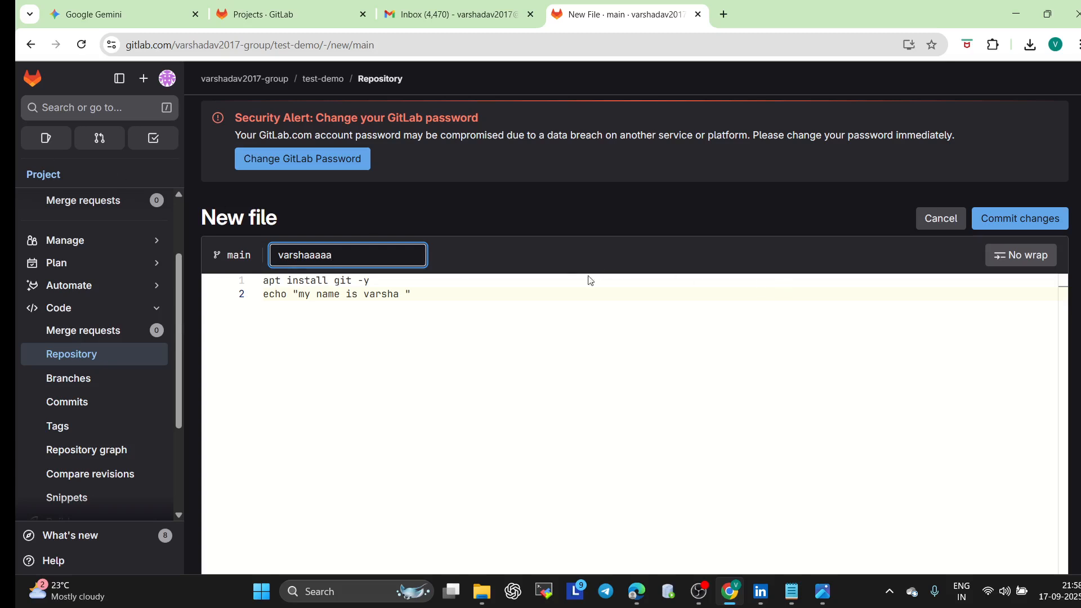
Step: Commit the new file to the current main branch with the commit message "commit changes"
click(1004, 227)
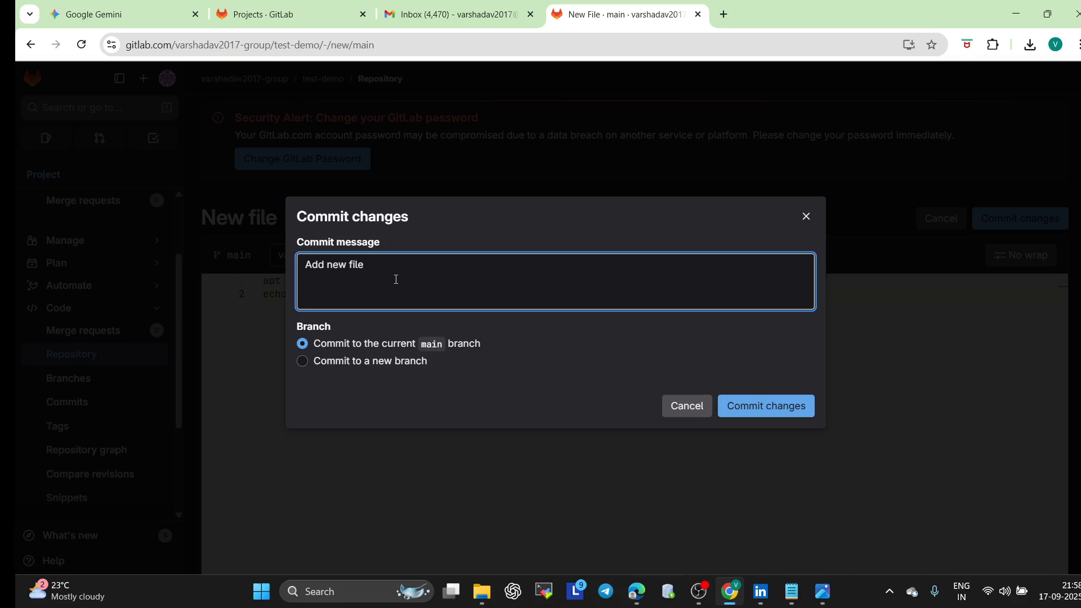
text(co)
key(BackSpace)
key(BackSpace)
key(BackSpace)
key(BackSpace)
key(BackSpace)
key(BackSpace)
key(BackSpace)
key(BackSpace)
key(BackSpace)
key(BackSpace)
key(BackSpace)
key(BackSpace)
key(BackSpace)
key(BackSpace)
text(commit changes)
click(761, 403)
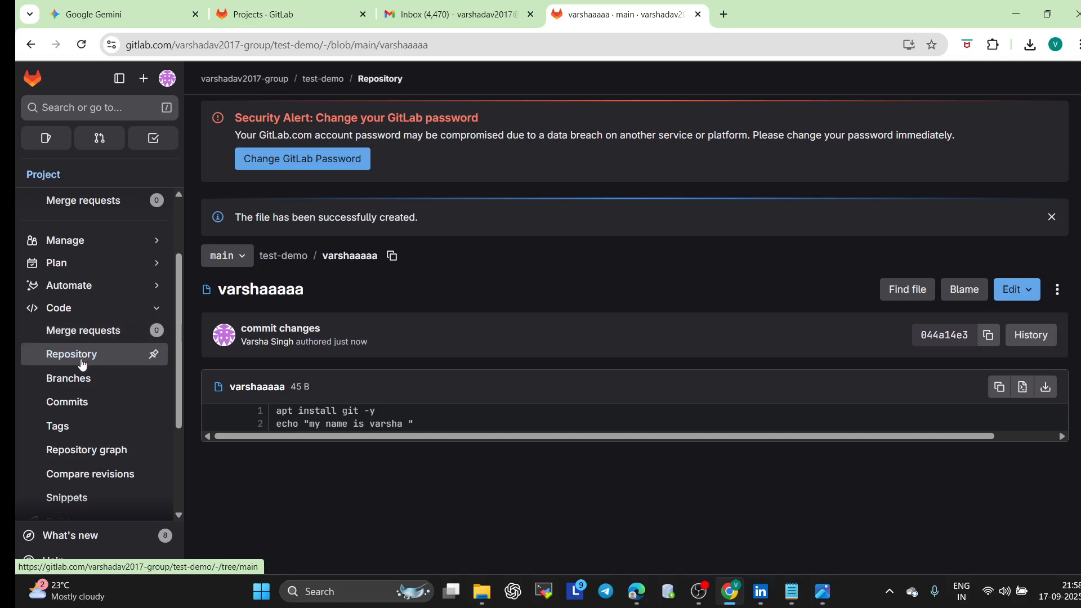
Step: Create a new branch from main, named with the author's full name in lowercase and without a space
scroll(83, 381, down, 2)
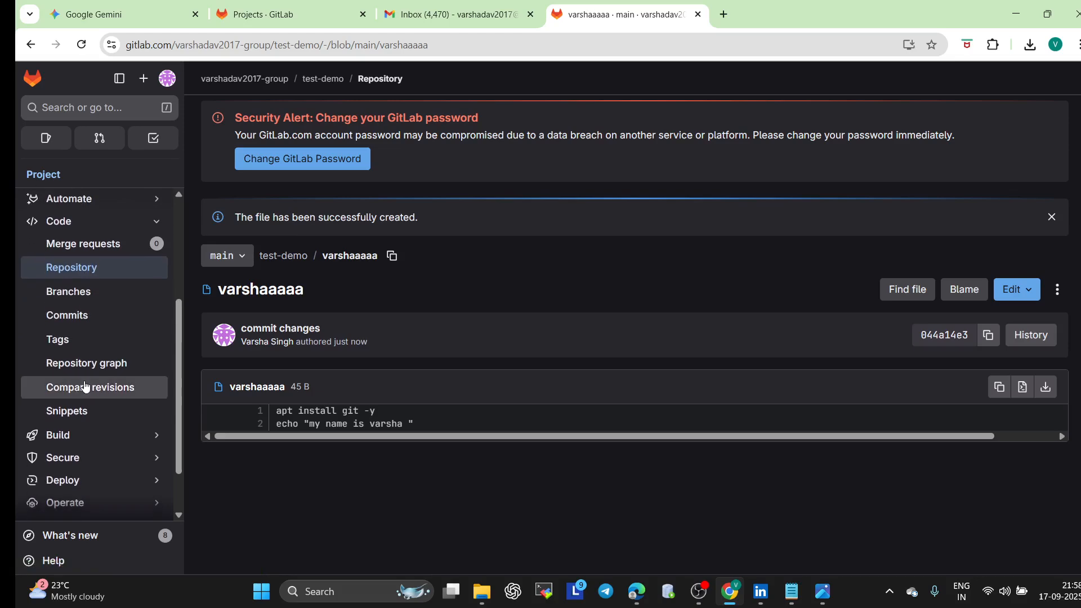
scroll(84, 380, up, 2)
click(95, 337)
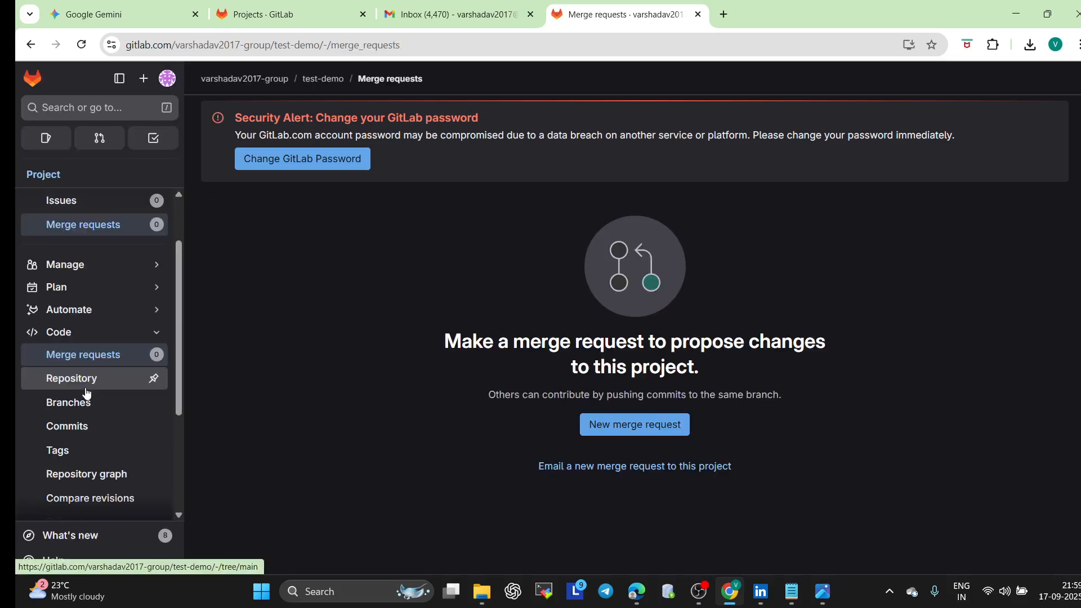
click(70, 412)
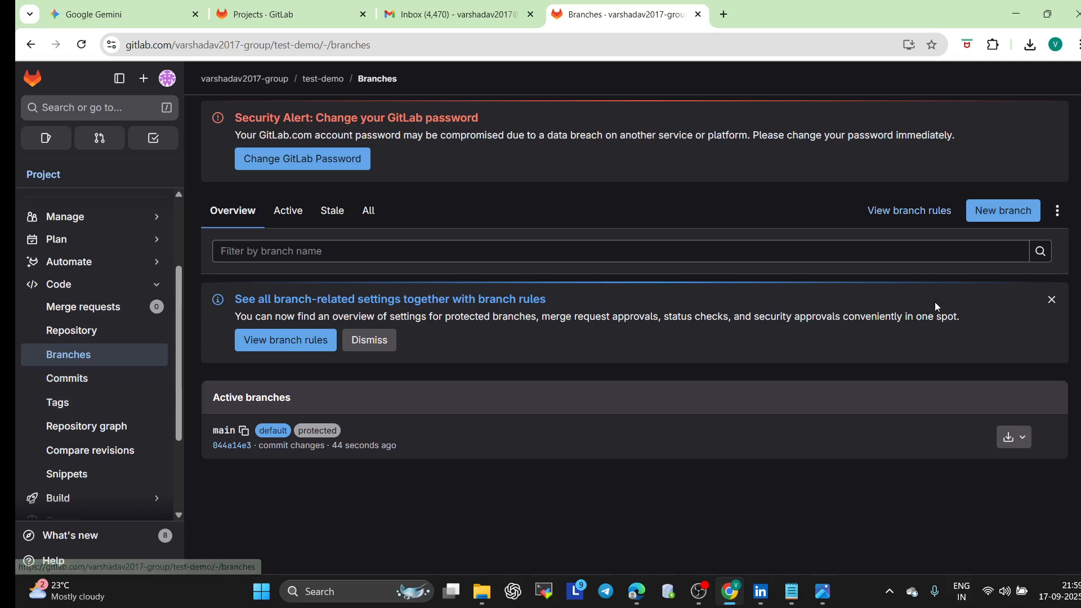
click(995, 208)
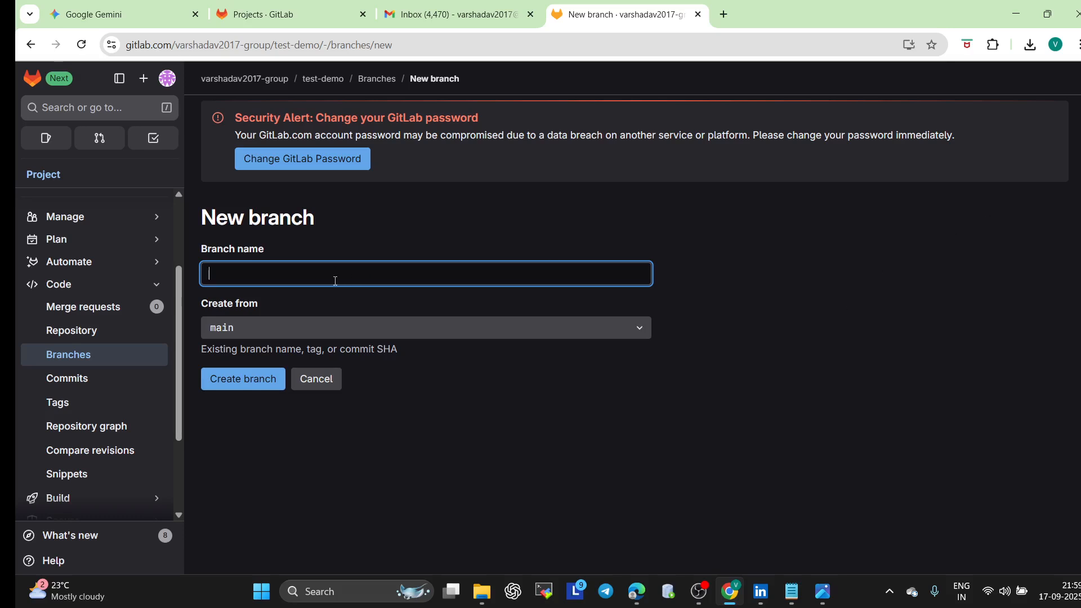
text(varsha singh)
click(245, 384)
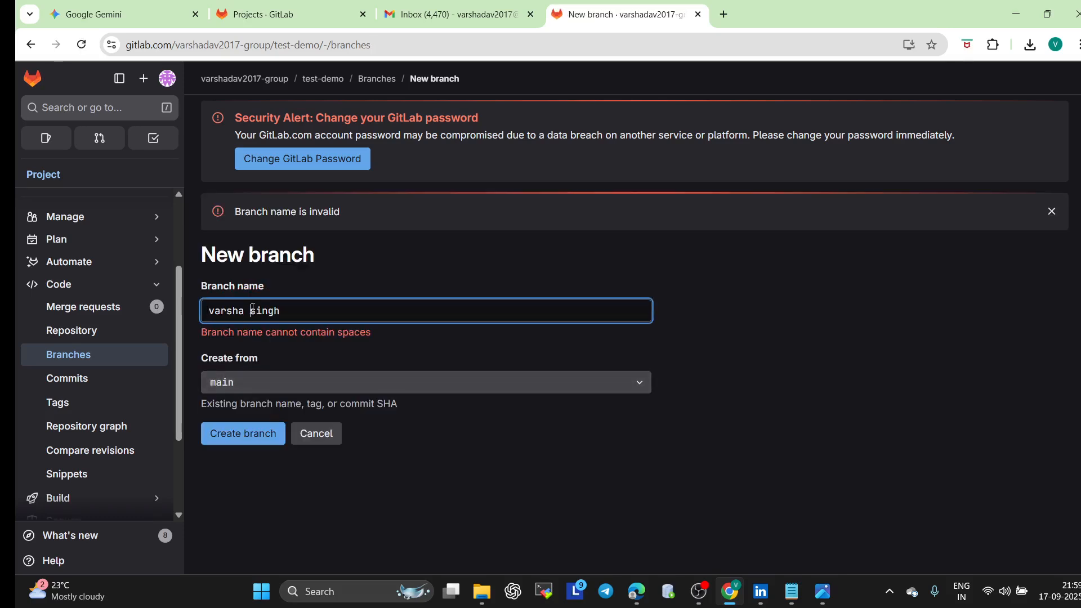
key(BackSpace)
click(241, 423)
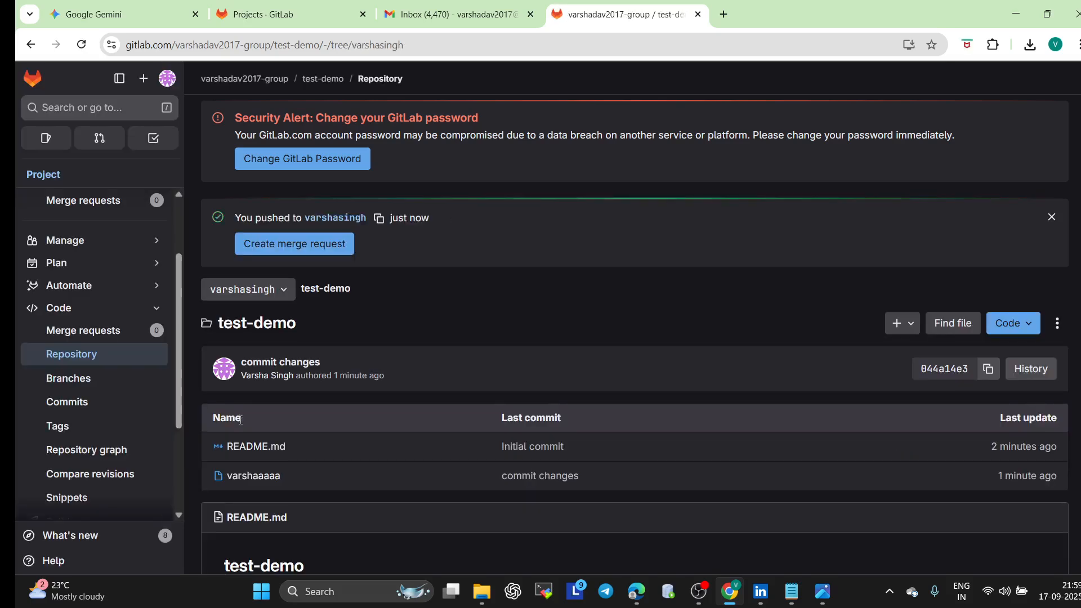
Step: Examine the new branch's file list and find and open its README.md to look through the contents
scroll(550, 407, down, 3)
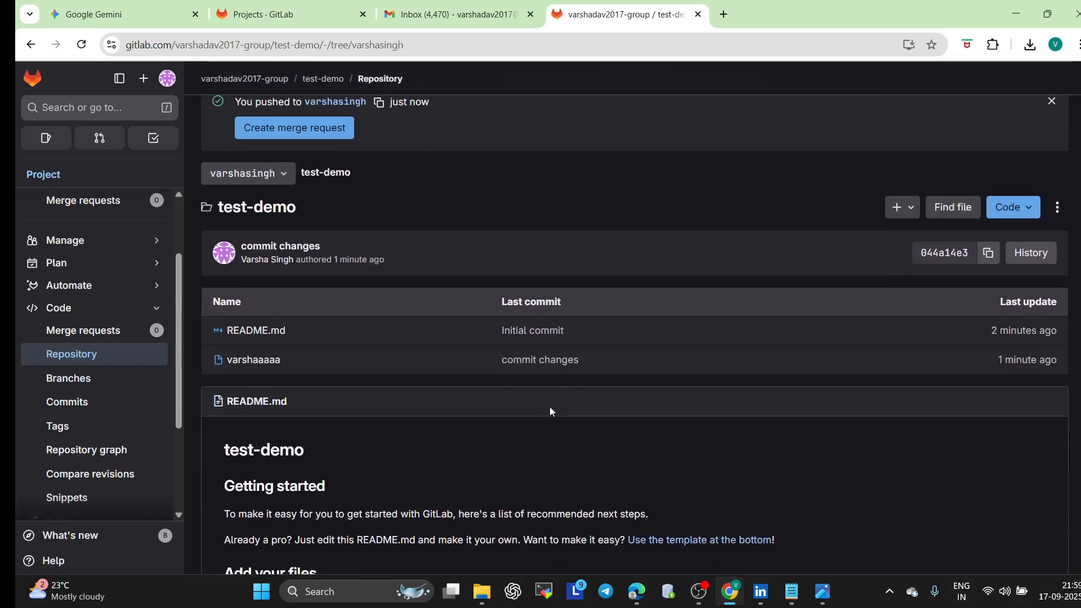
scroll(550, 412, down, 3)
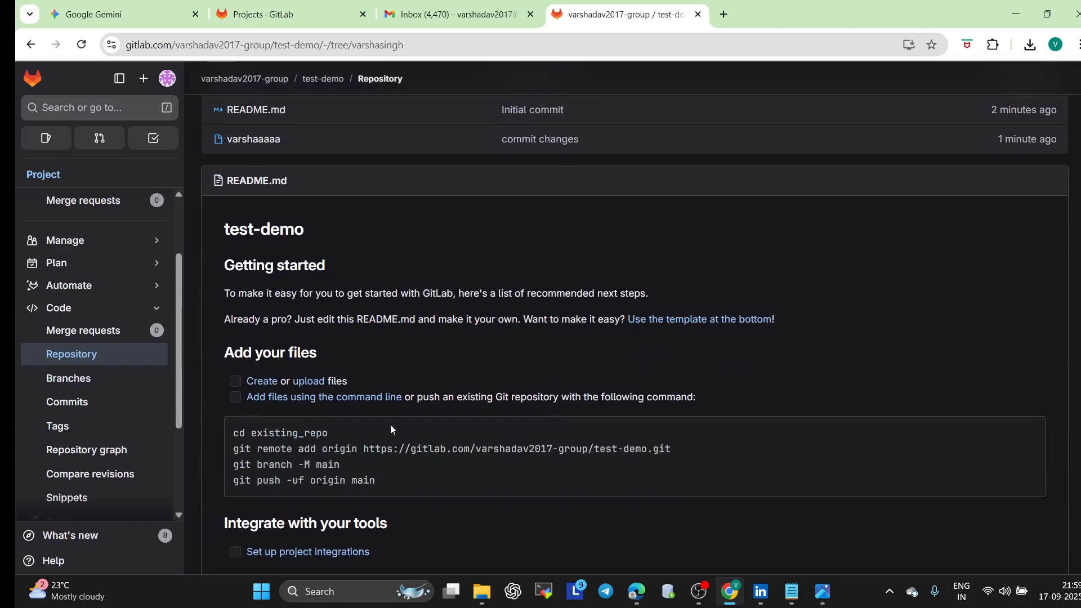
scroll(364, 459, down, 3)
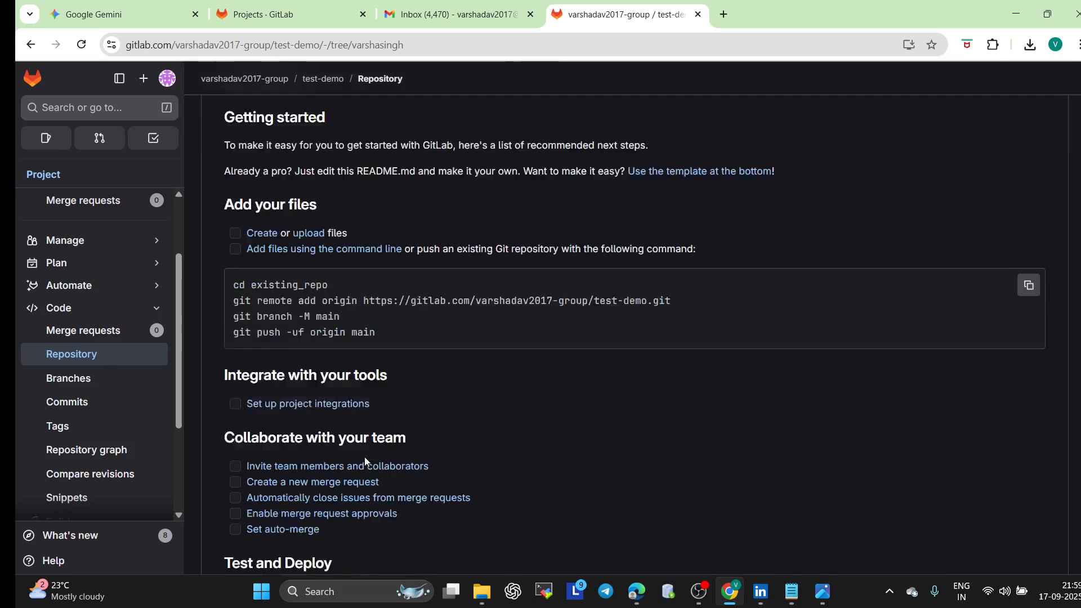
scroll(364, 457, down, 2)
scroll(364, 457, up, 10)
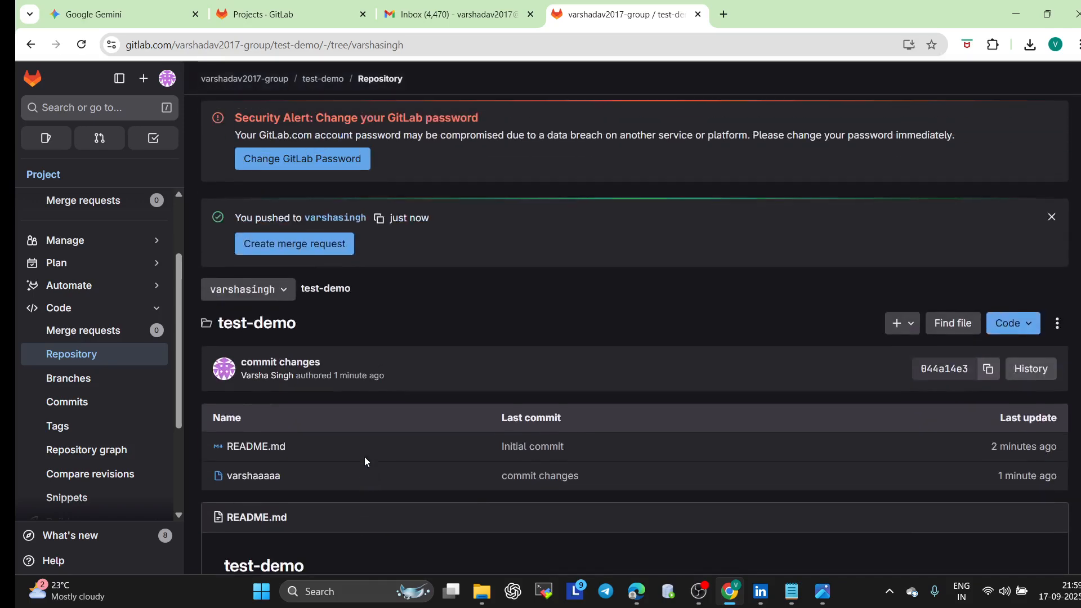
click(946, 325)
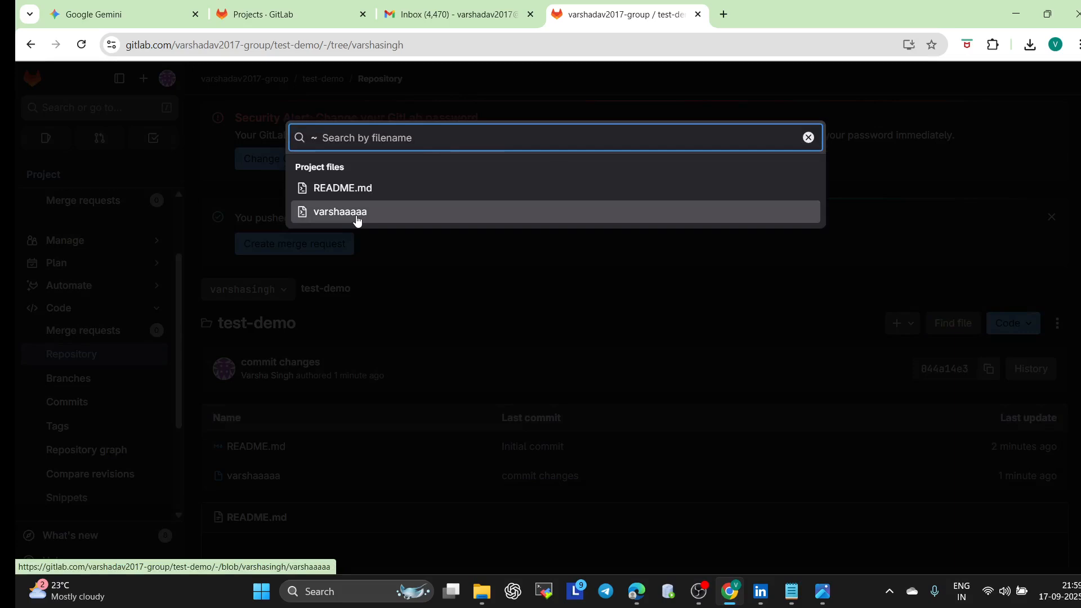
click(358, 193)
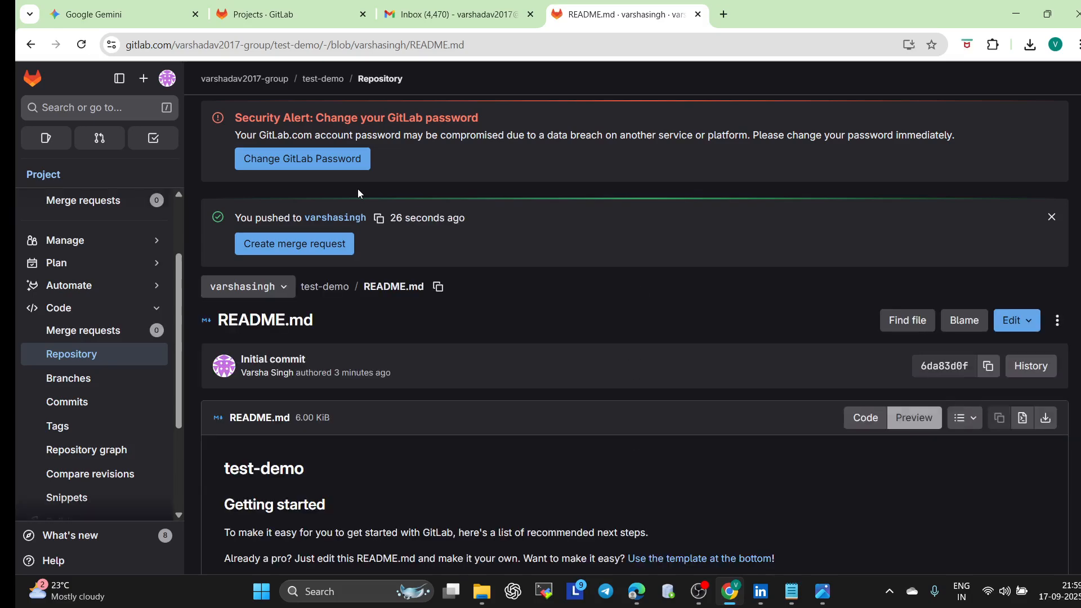
scroll(347, 449, down, 4)
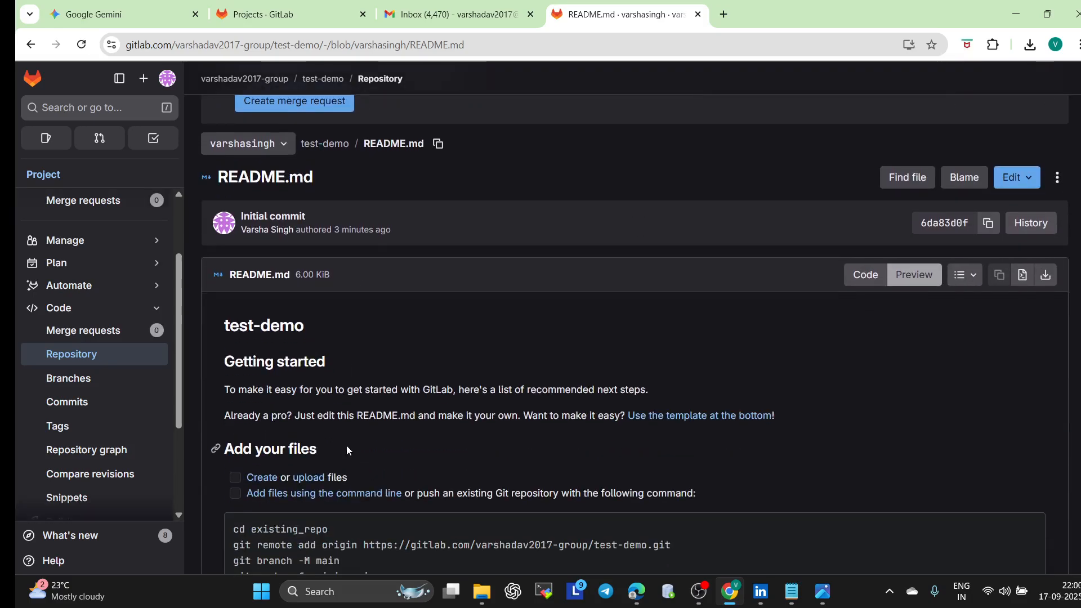
scroll(346, 444, up, 4)
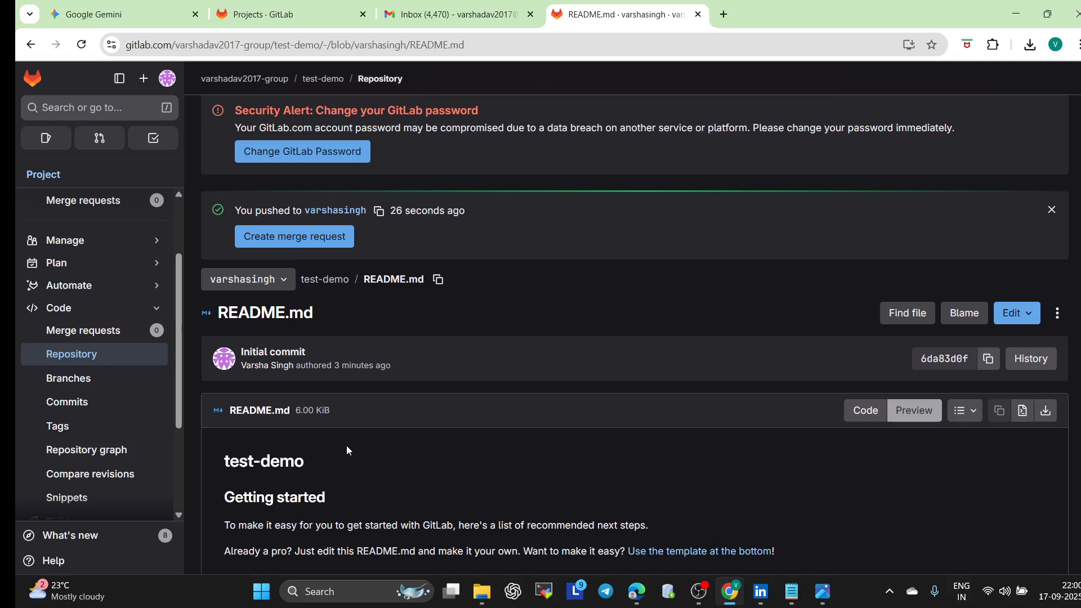
Step: Reopen the author-named branch from the branch list and review its files, available Git revisions and README text
click(72, 384)
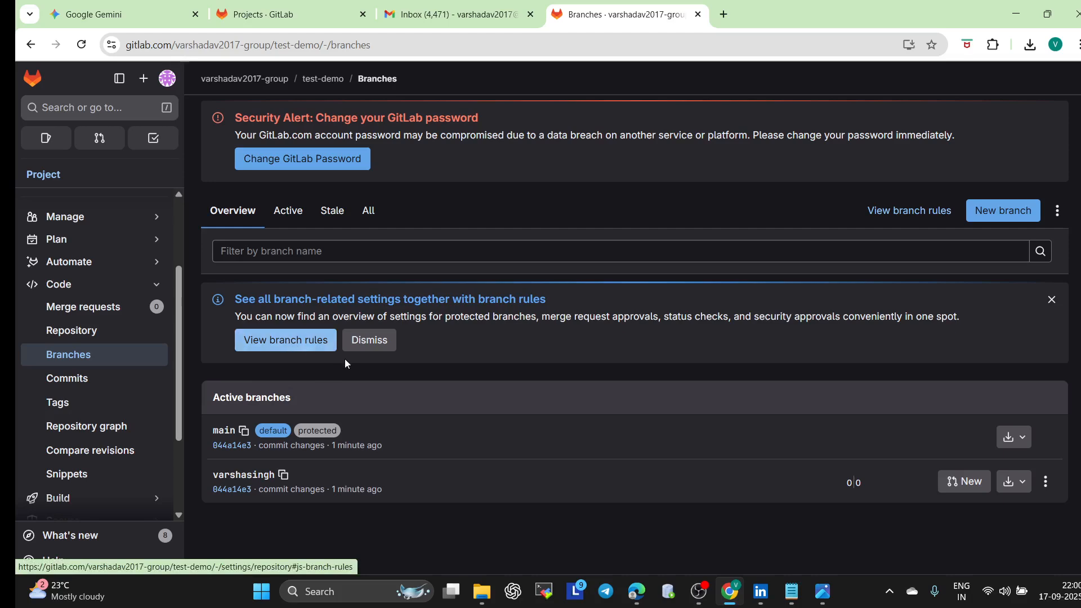
click(248, 475)
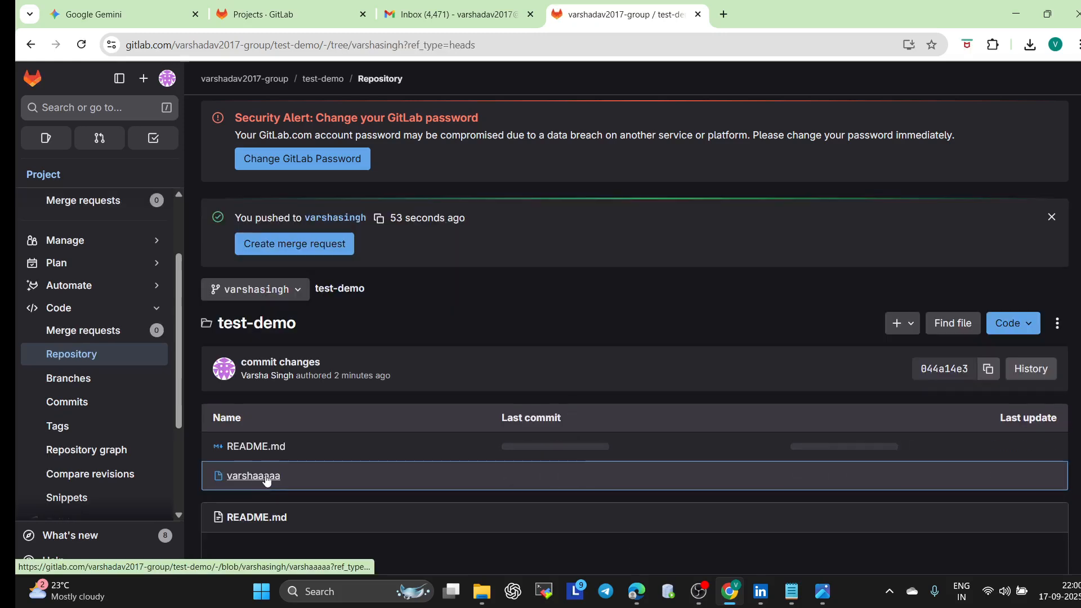
scroll(342, 447, down, 2)
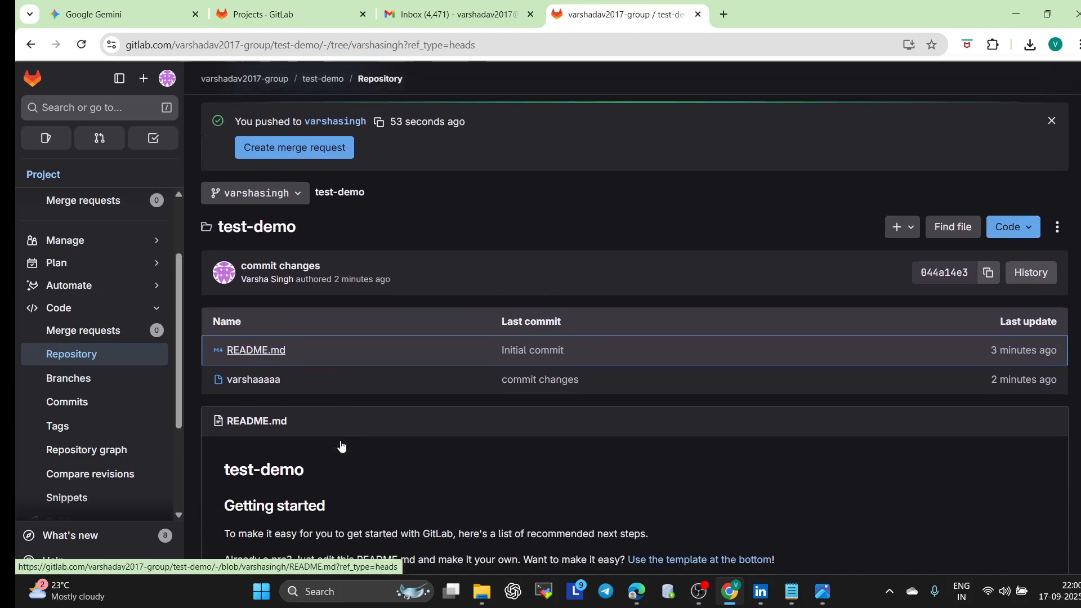
scroll(341, 447, up, 1)
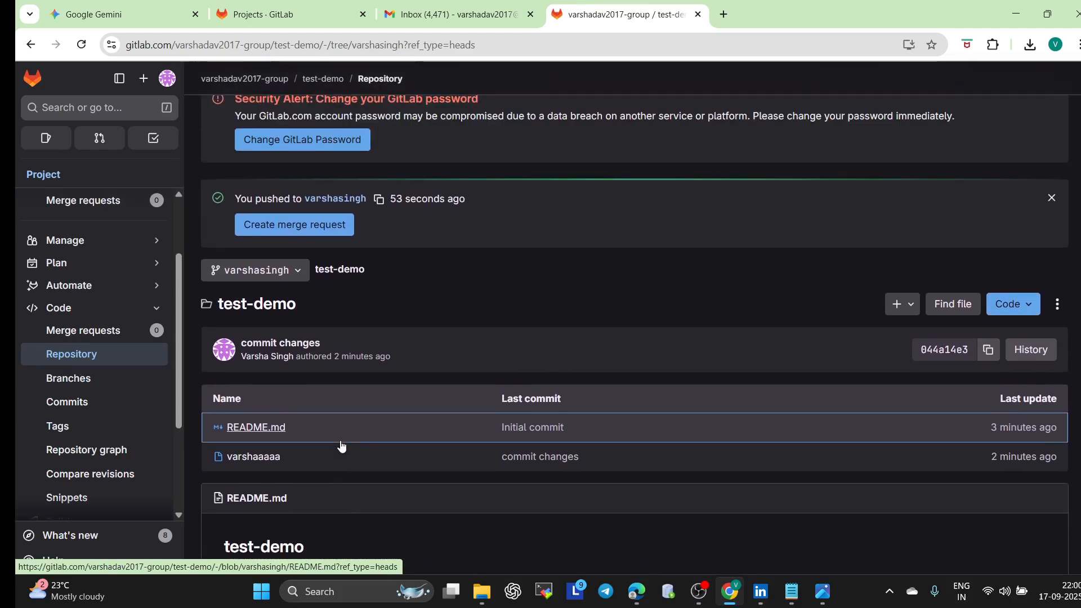
click(296, 280)
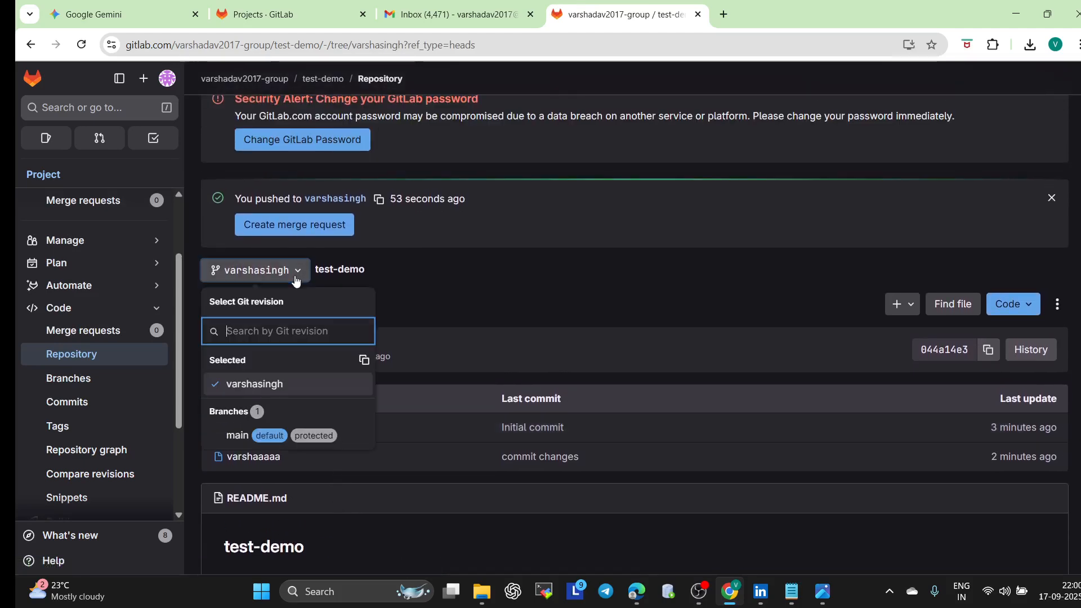
click(528, 278)
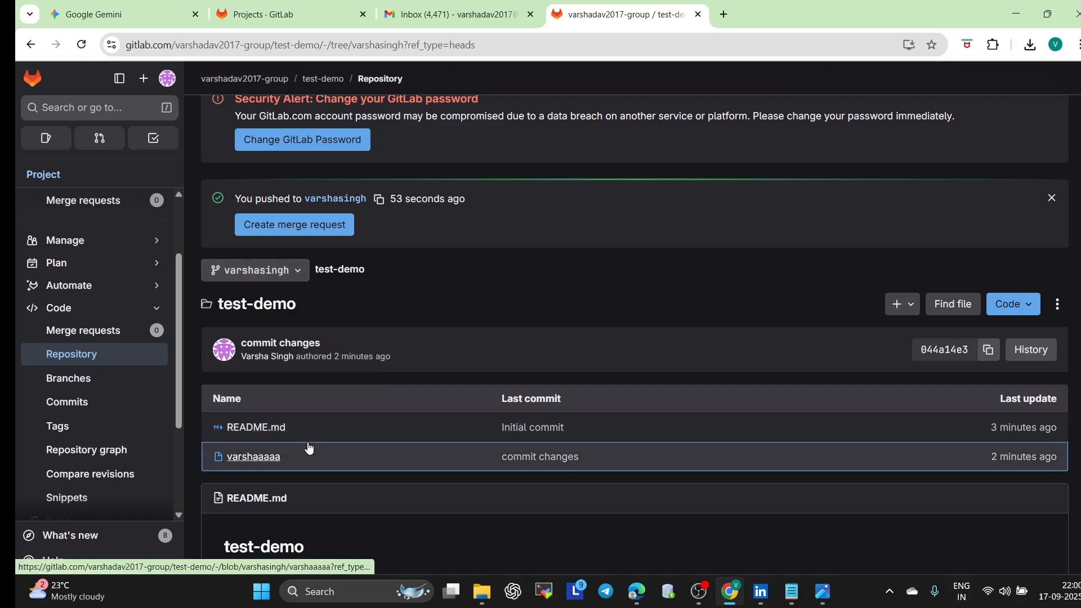
scroll(309, 422, down, 1)
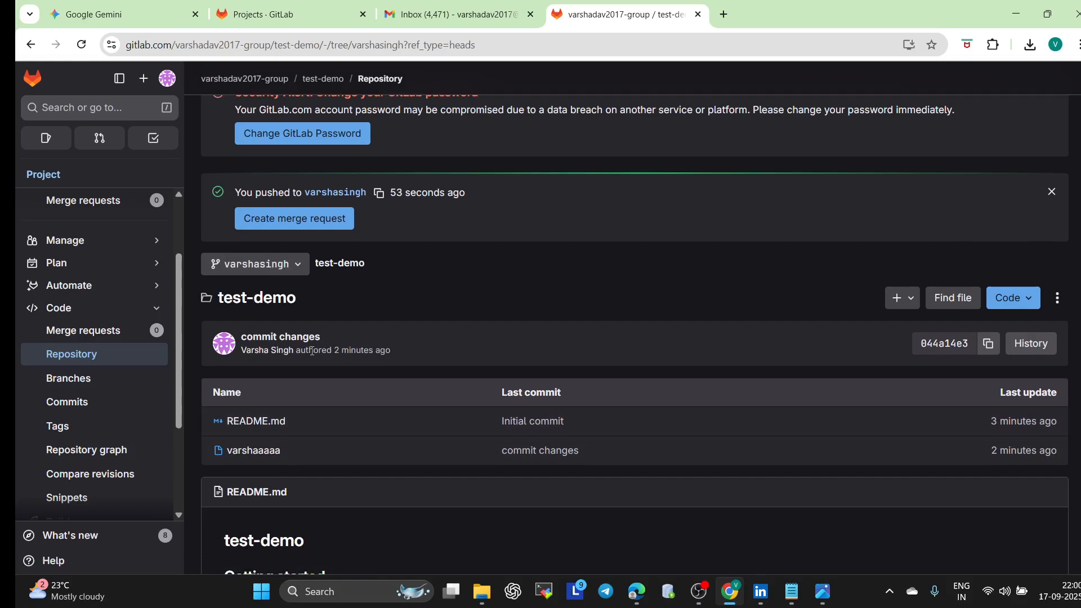
scroll(312, 351, down, 8)
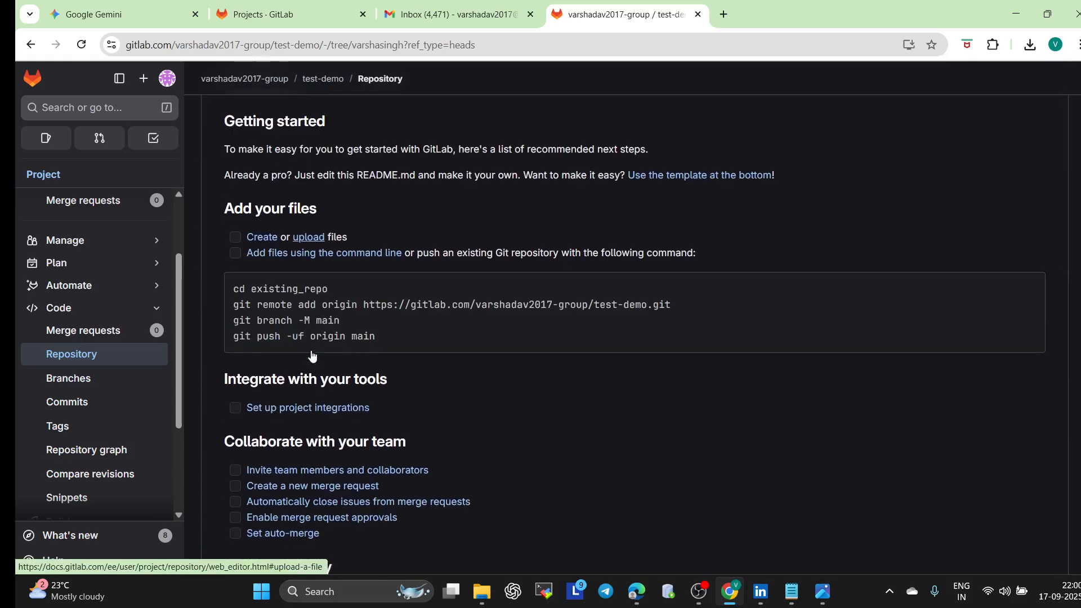
scroll(313, 357, down, 5)
scroll(313, 357, up, 13)
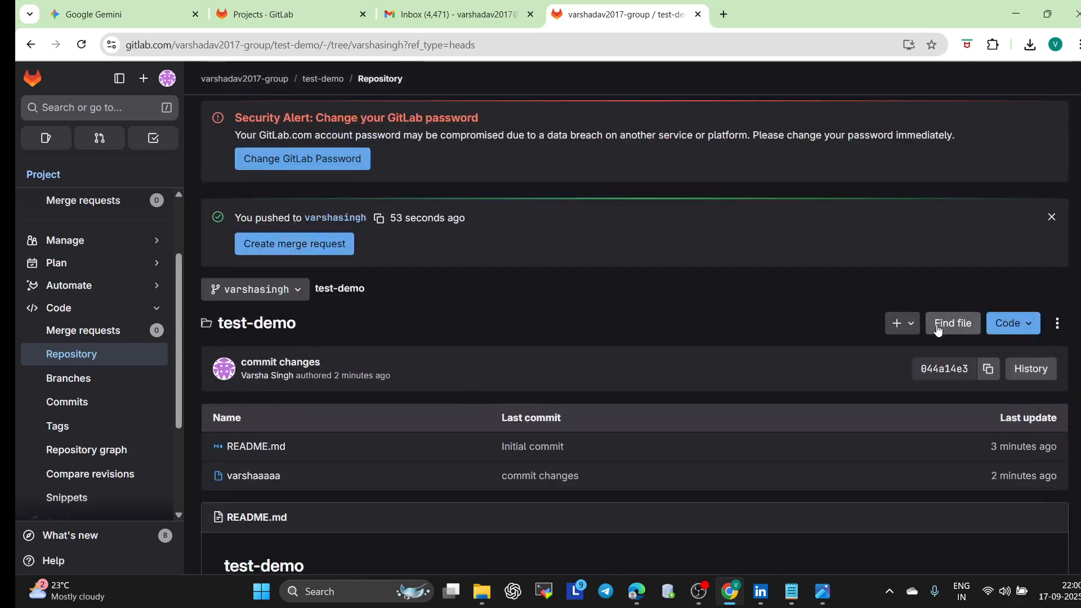
click(957, 323)
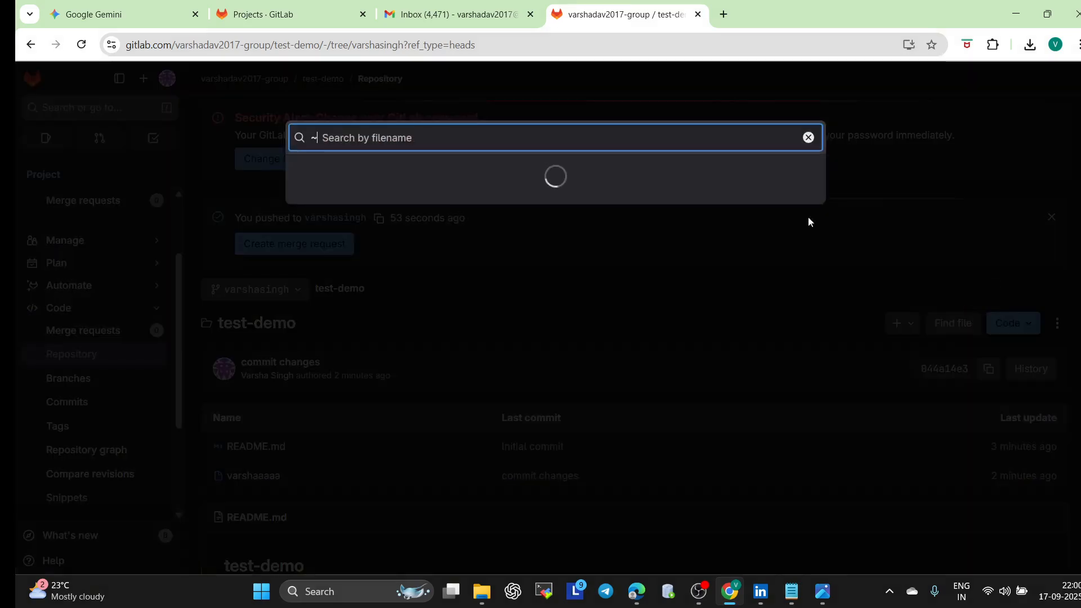
click(809, 138)
click(888, 228)
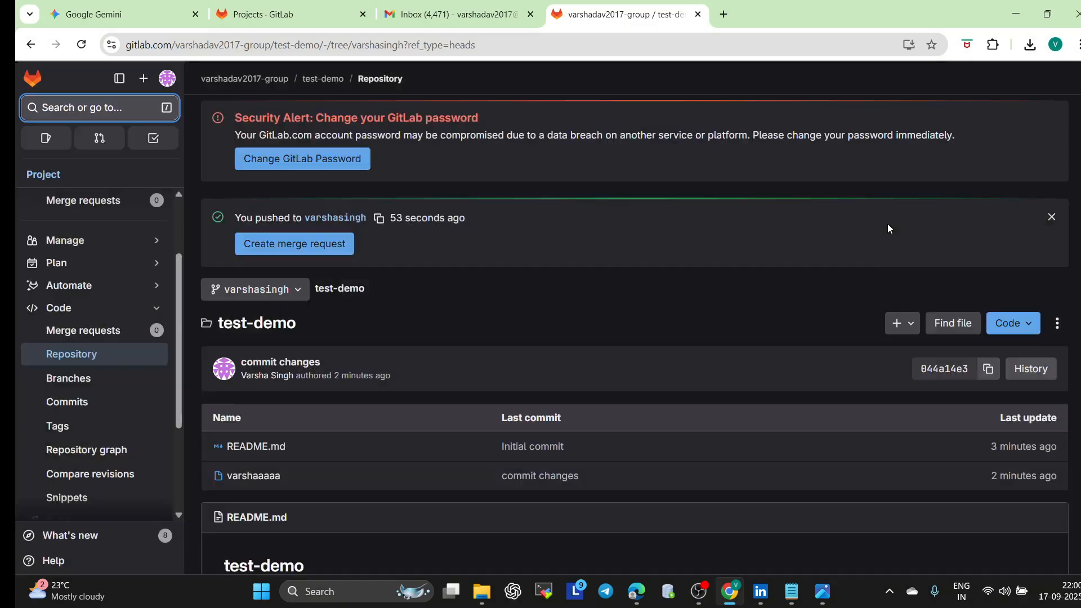
Step: Start a new file on the author-named branch with two blank lines and an echo line about the author teaching on the YouTube study channel
click(901, 323)
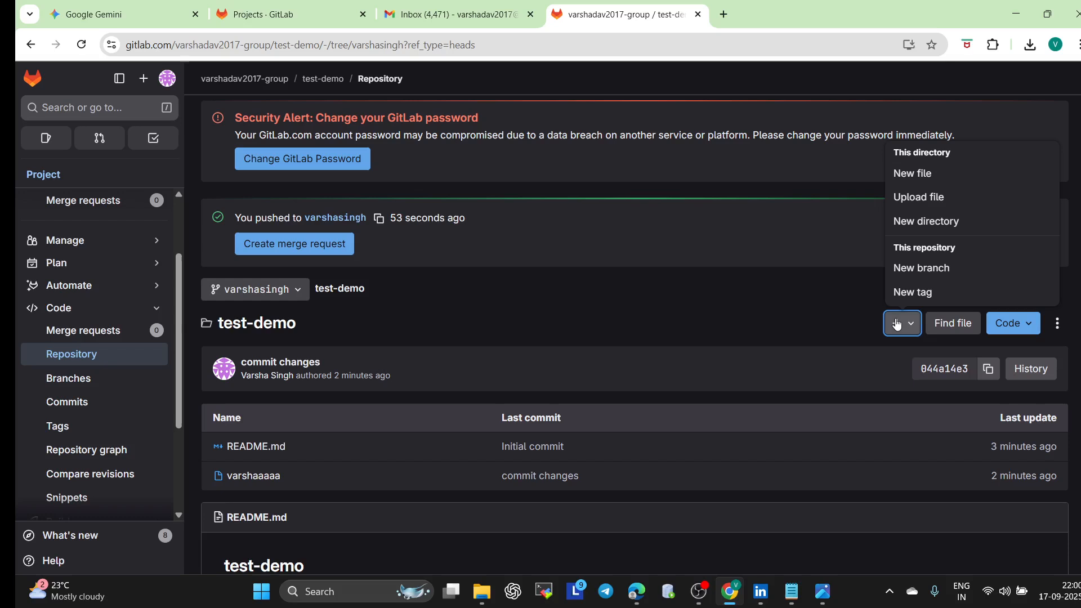
click(902, 178)
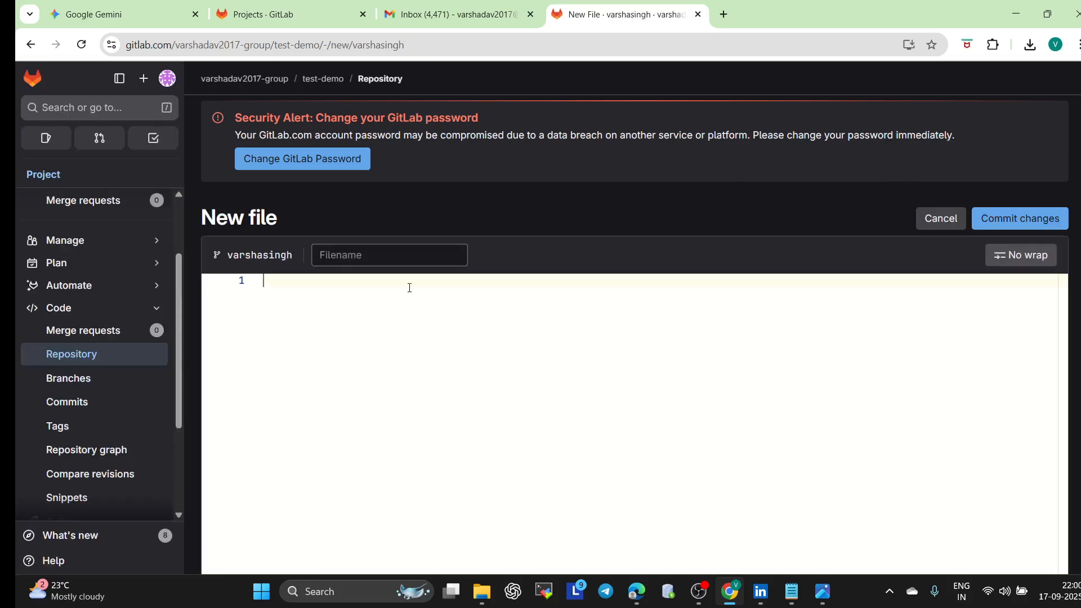
key(Return)
key(Return)
text(echo "varsha teach in yo)
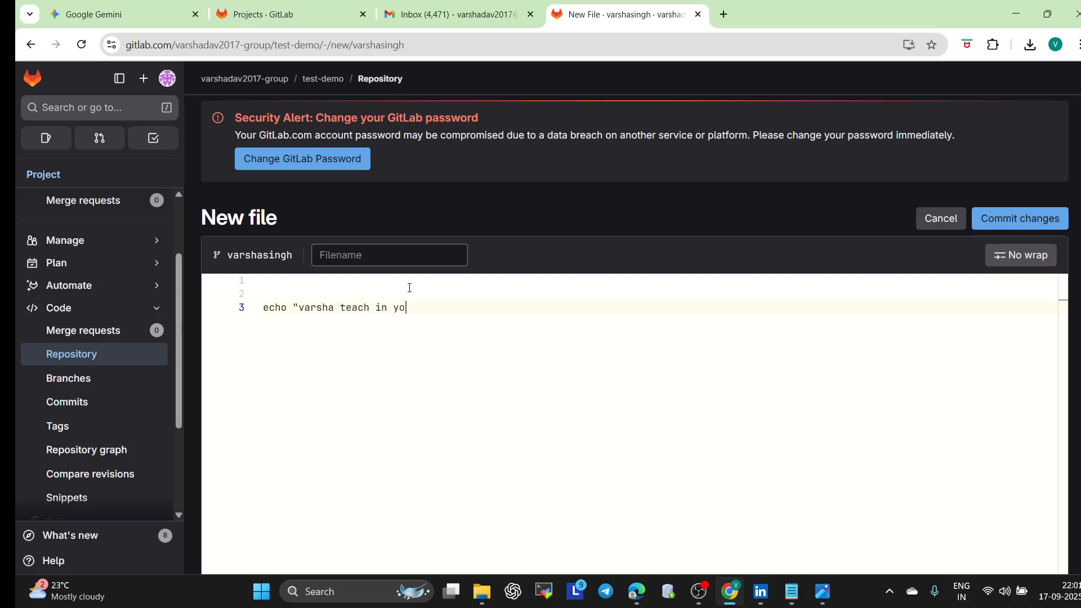
text(utube study with varsha")
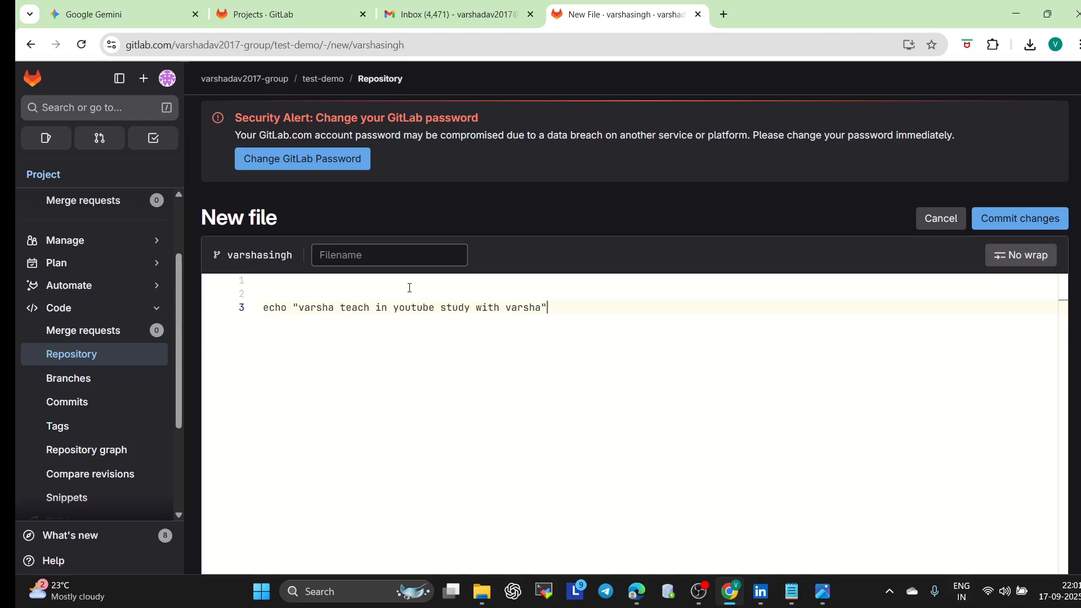
Step: Name the file "studywith" plus the author's first name without spaces, and commit it to the current branch with the message "Add new file"
click(1005, 220)
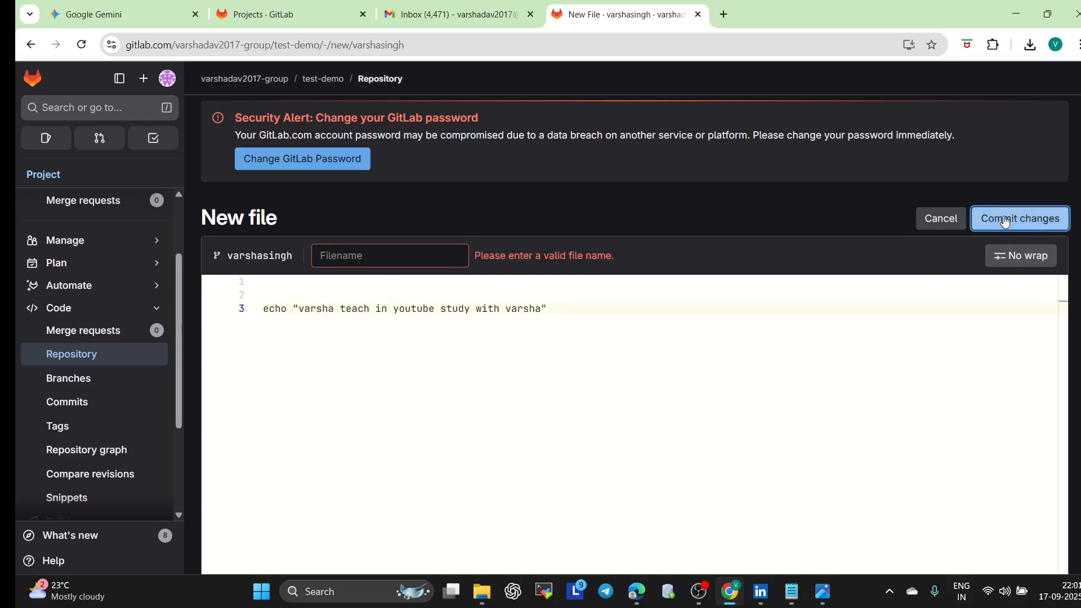
click(353, 255)
text(st)
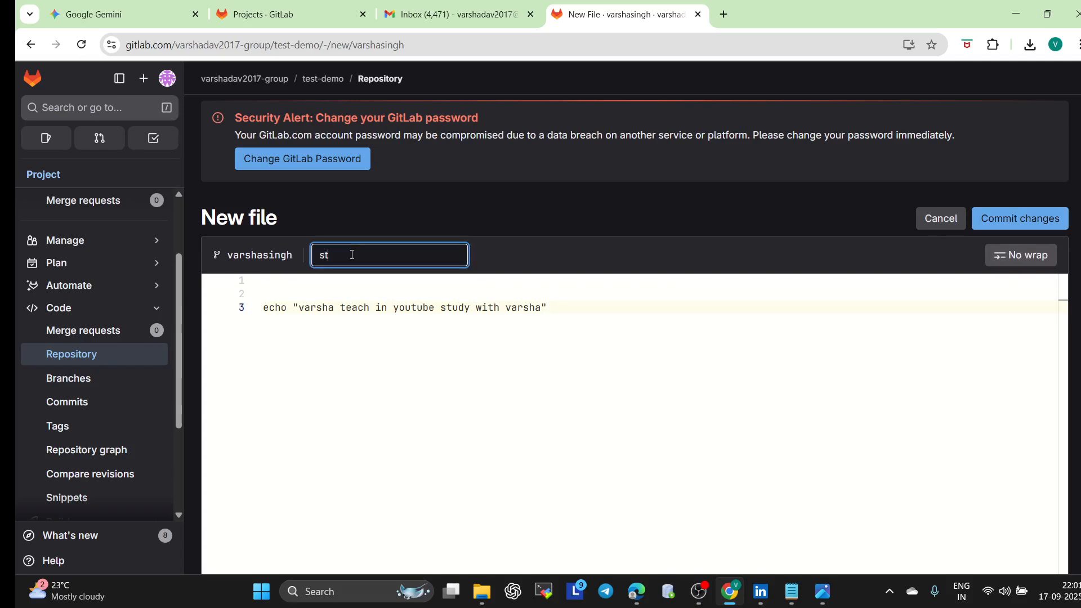
text(udywith vasrsh)
click(369, 254)
key(BackSpace)
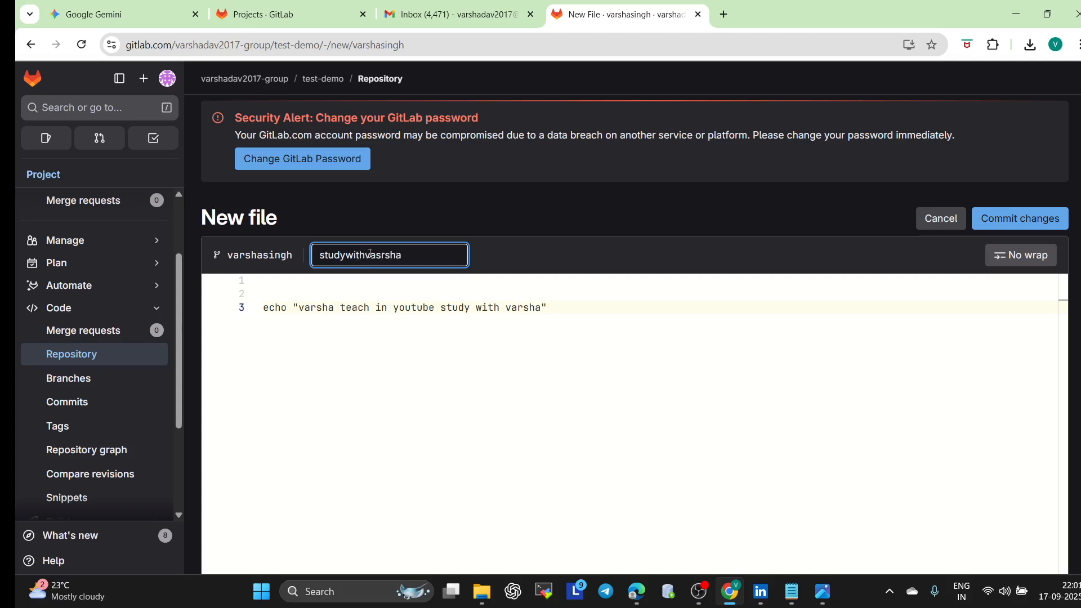
click(1006, 219)
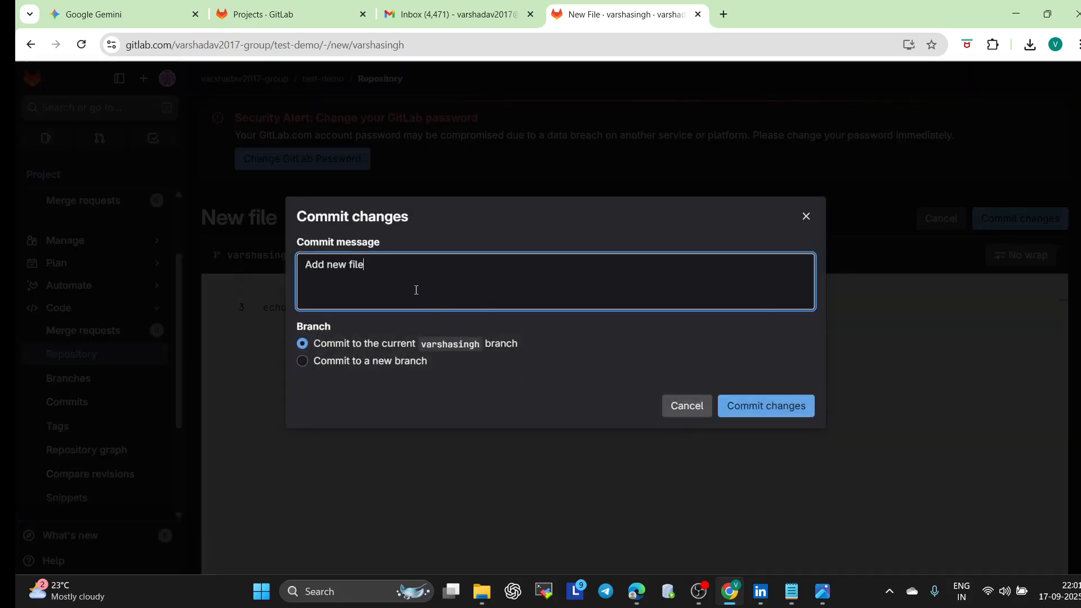
click(757, 407)
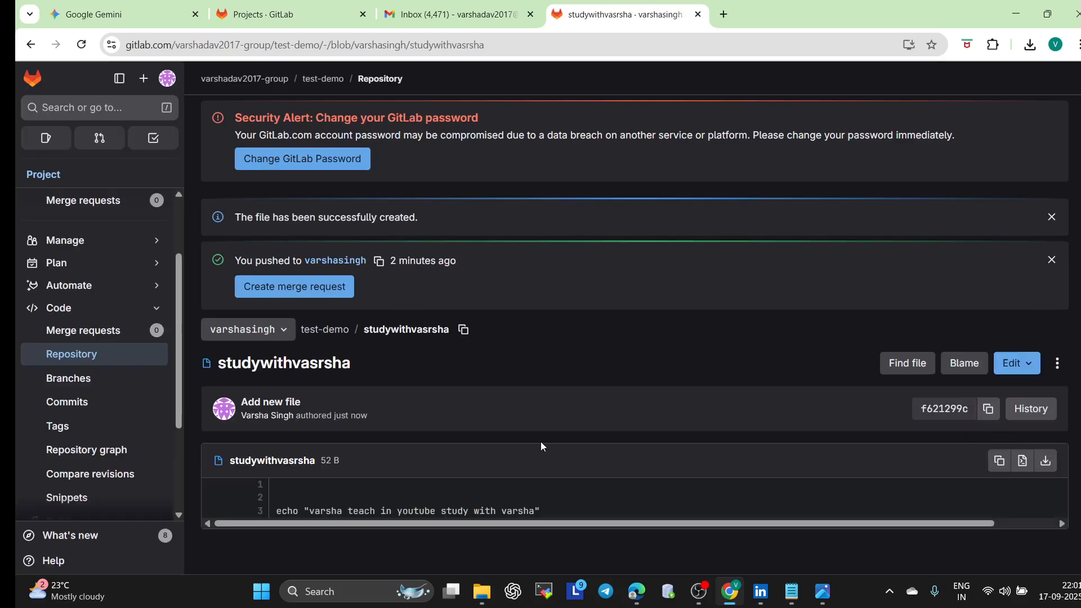
Step: Start a new merge request in test-demo with main as the source branch
click(86, 338)
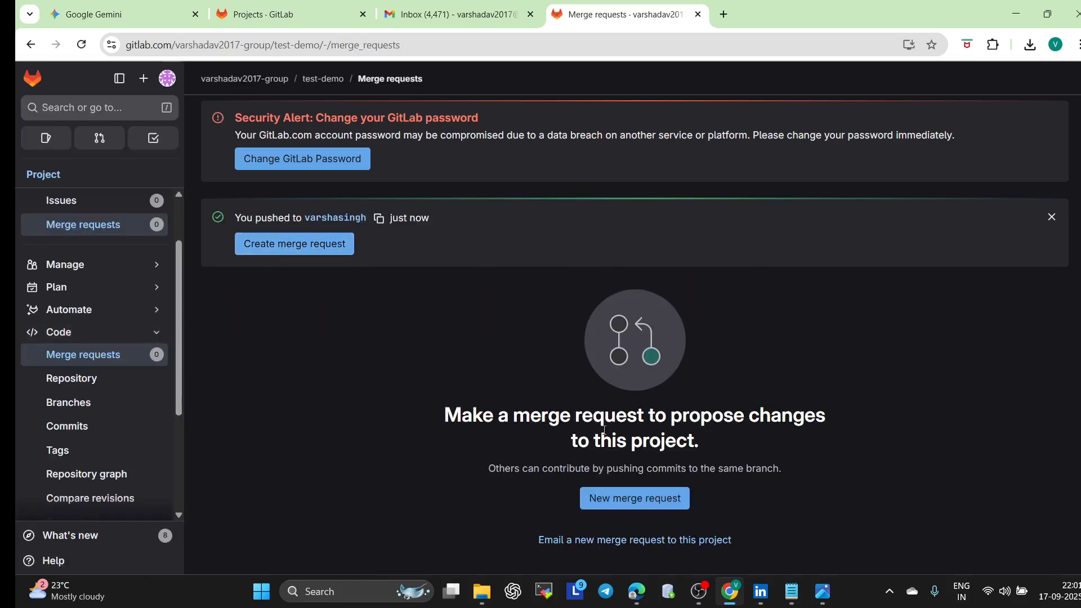
scroll(464, 387, down, 1)
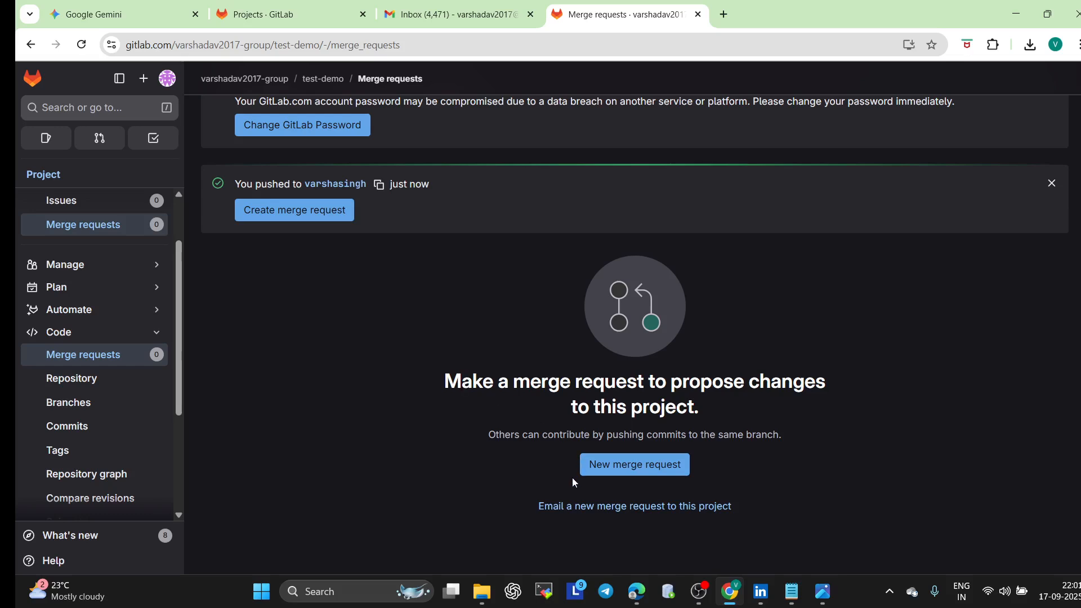
click(608, 471)
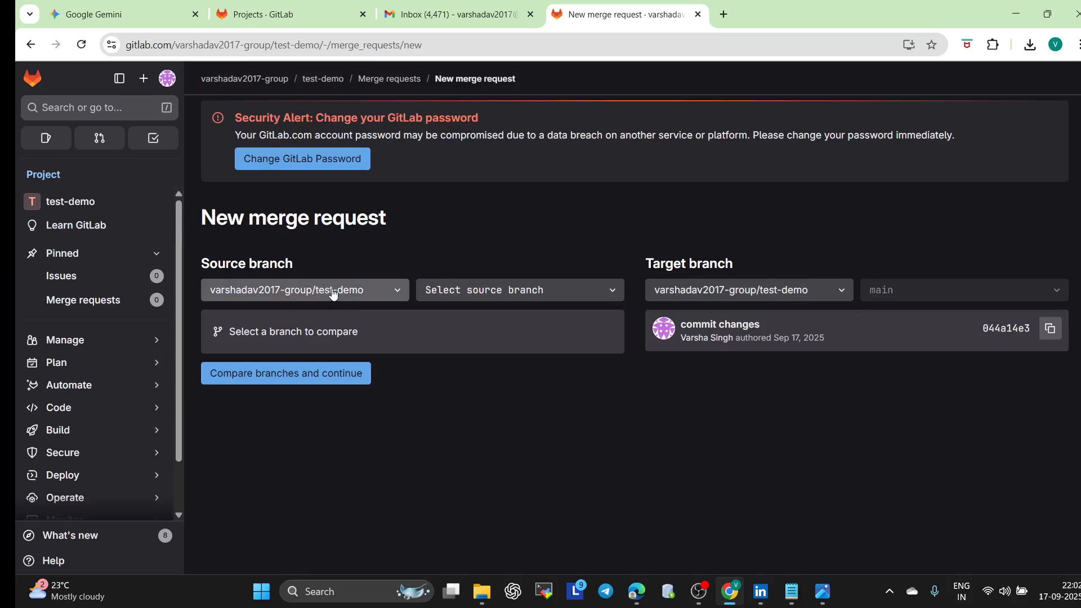
click(449, 293)
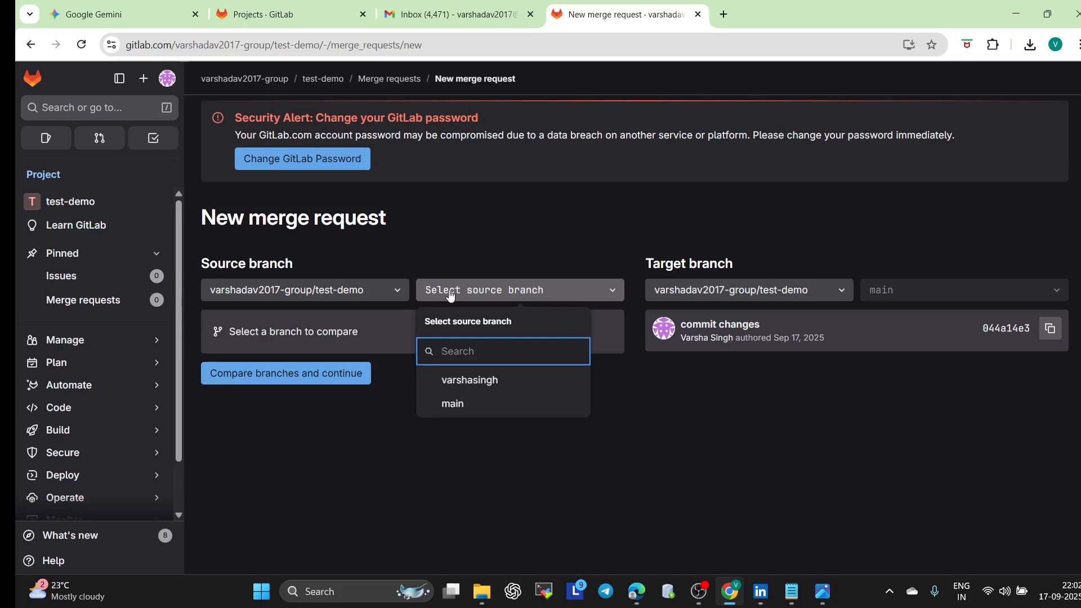
click(465, 381)
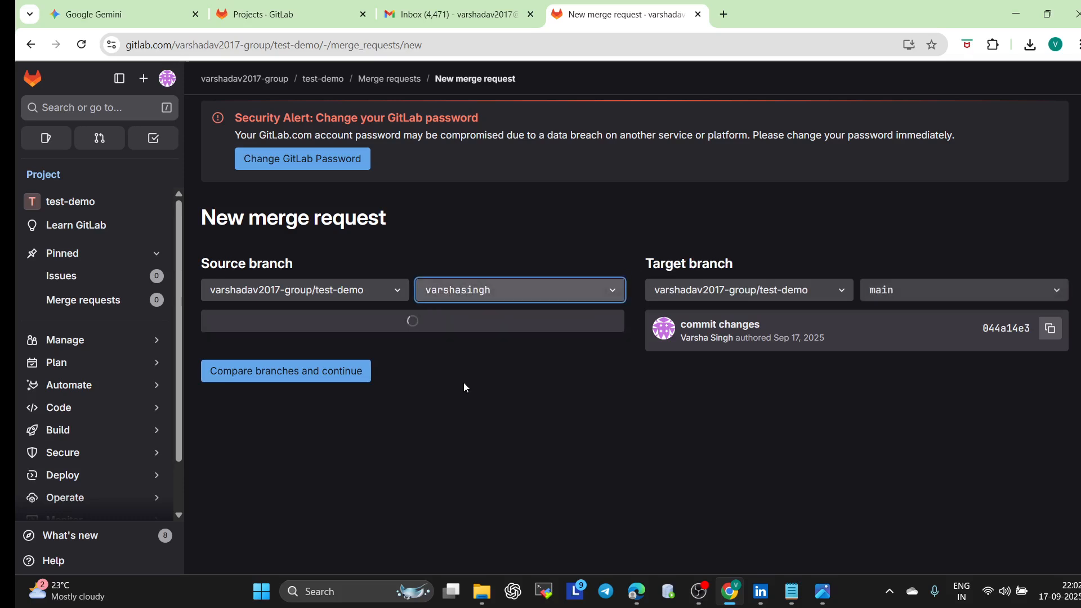
click(473, 293)
click(452, 409)
Step: Keep test-demo as both target and source project and try to compare main with main
click(832, 296)
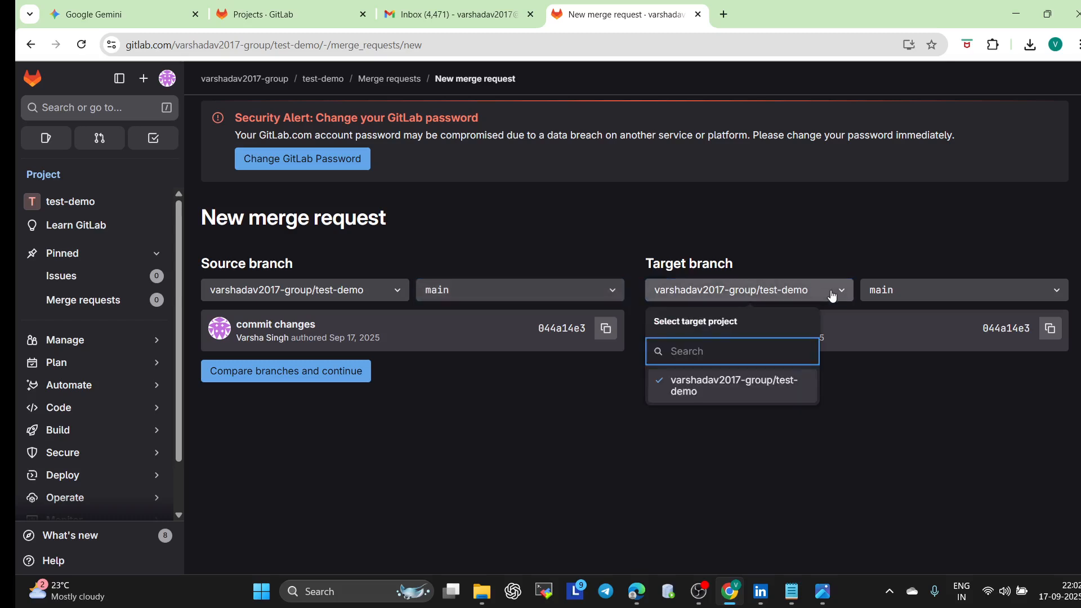
click(745, 394)
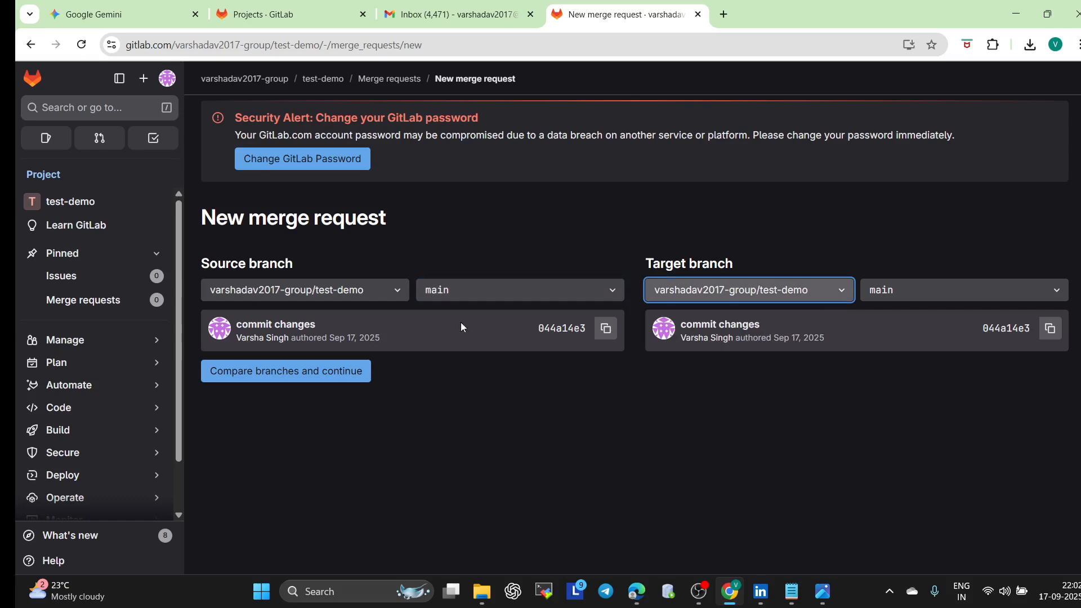
click(367, 293)
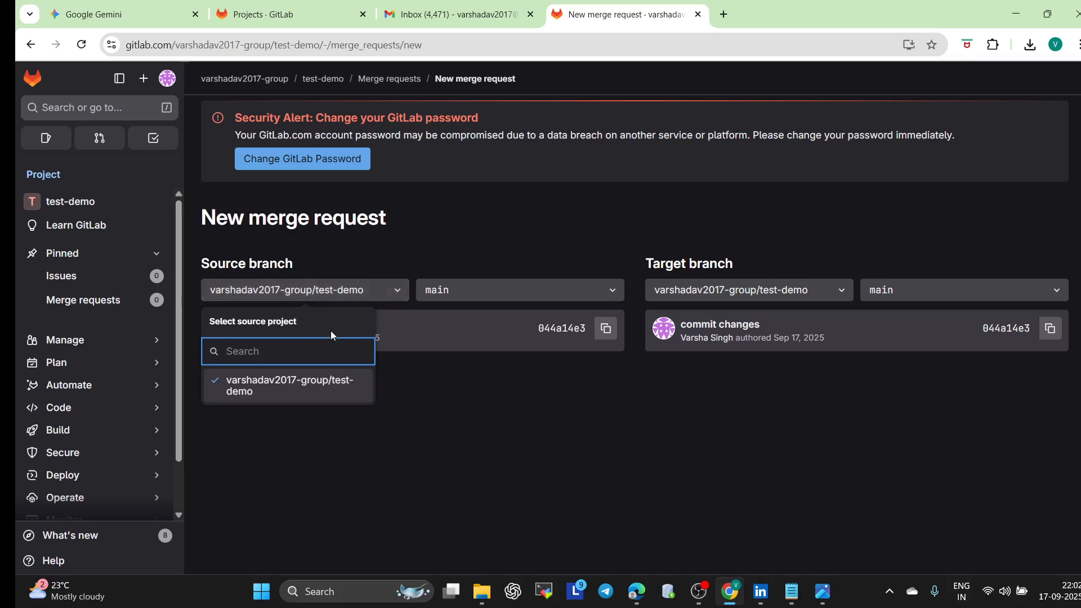
click(309, 392)
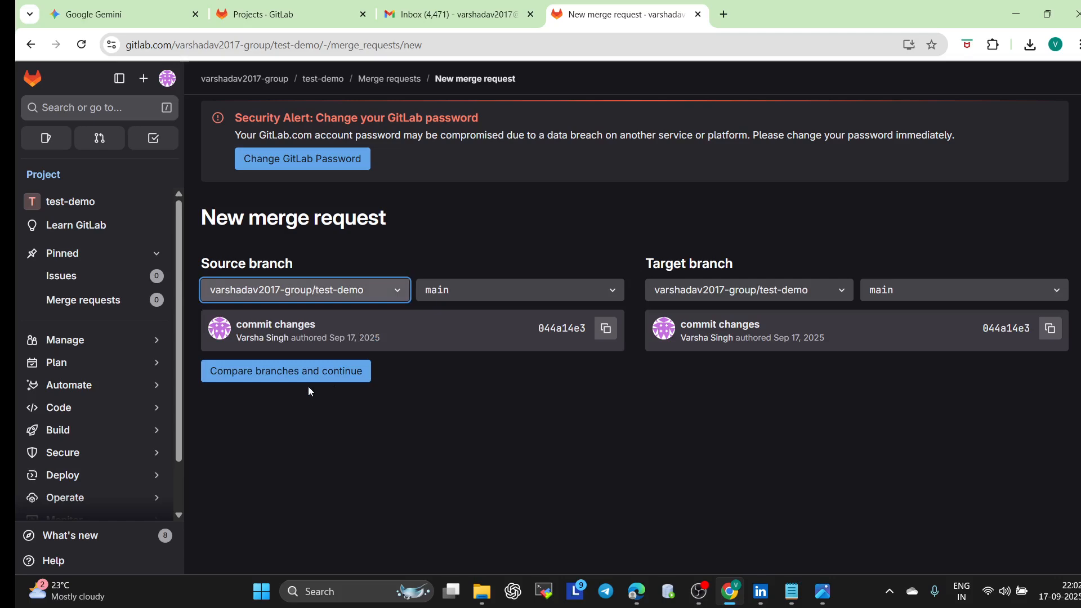
click(257, 367)
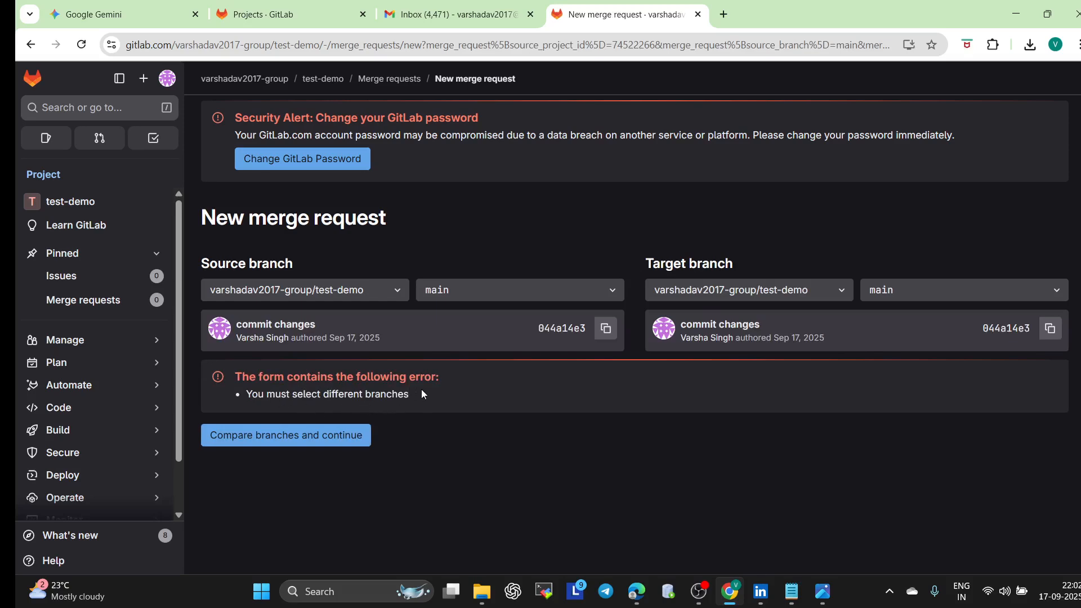
Step: Choose the author-named branch as the target branch and compare it with the source branch main
click(903, 290)
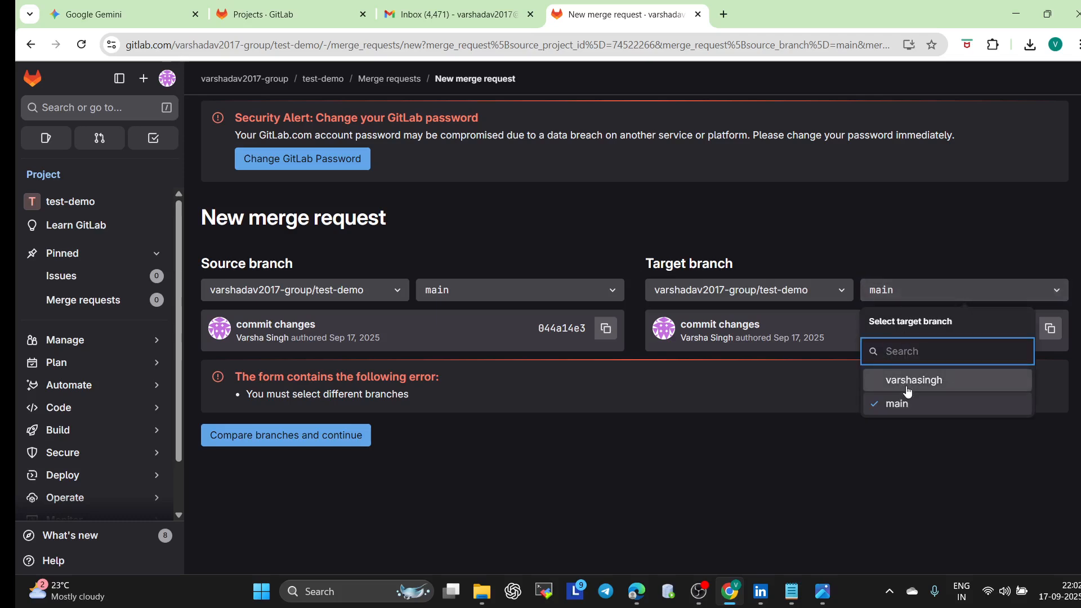
click(907, 386)
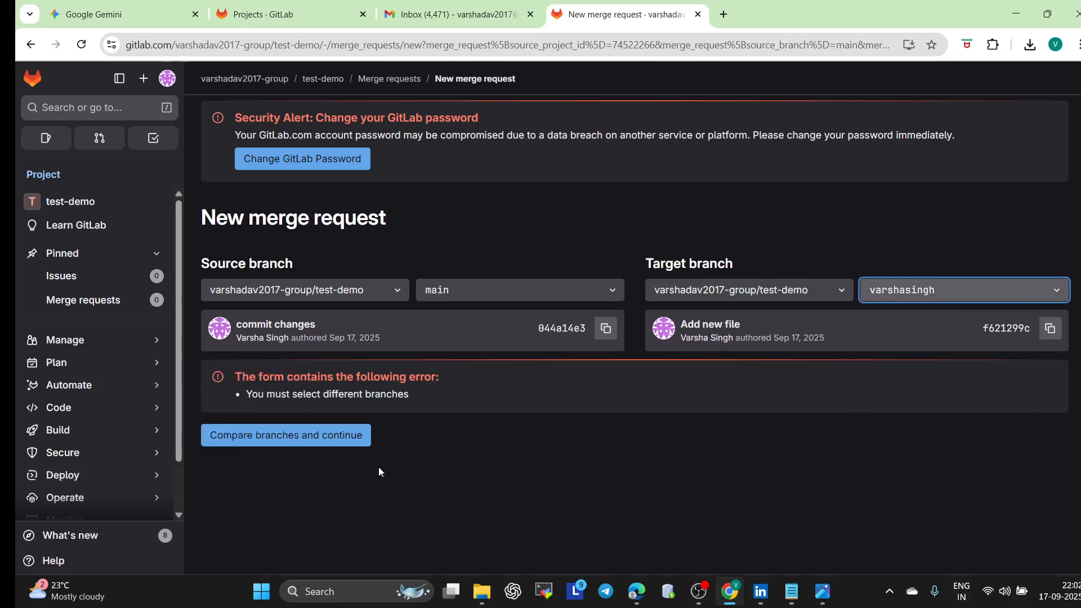
click(295, 437)
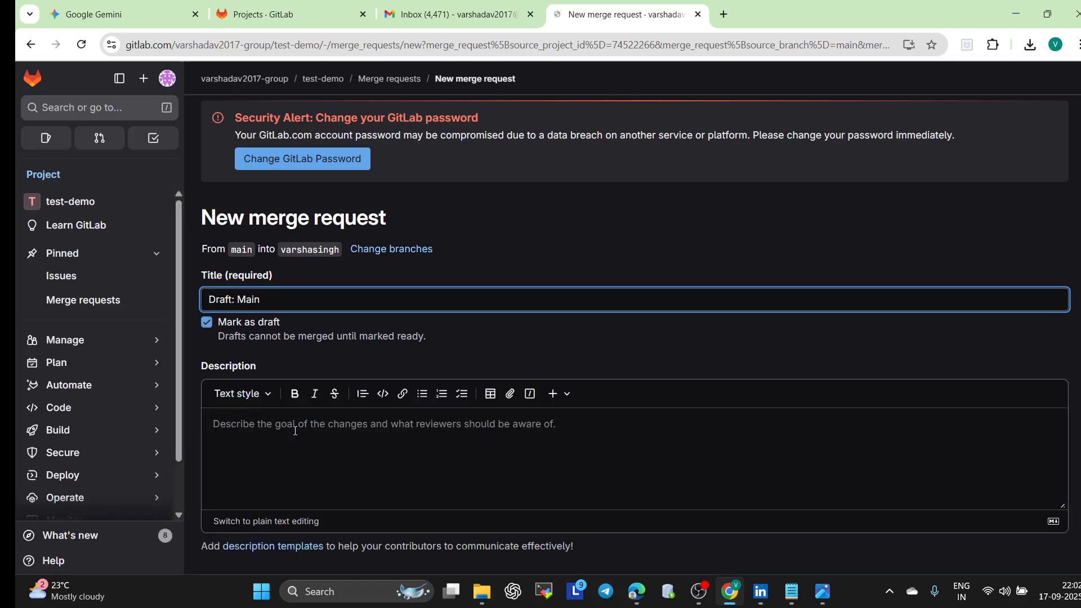
Step: Look through the new merge request form, from the title and description to the merge options and commits
scroll(295, 431, down, 1)
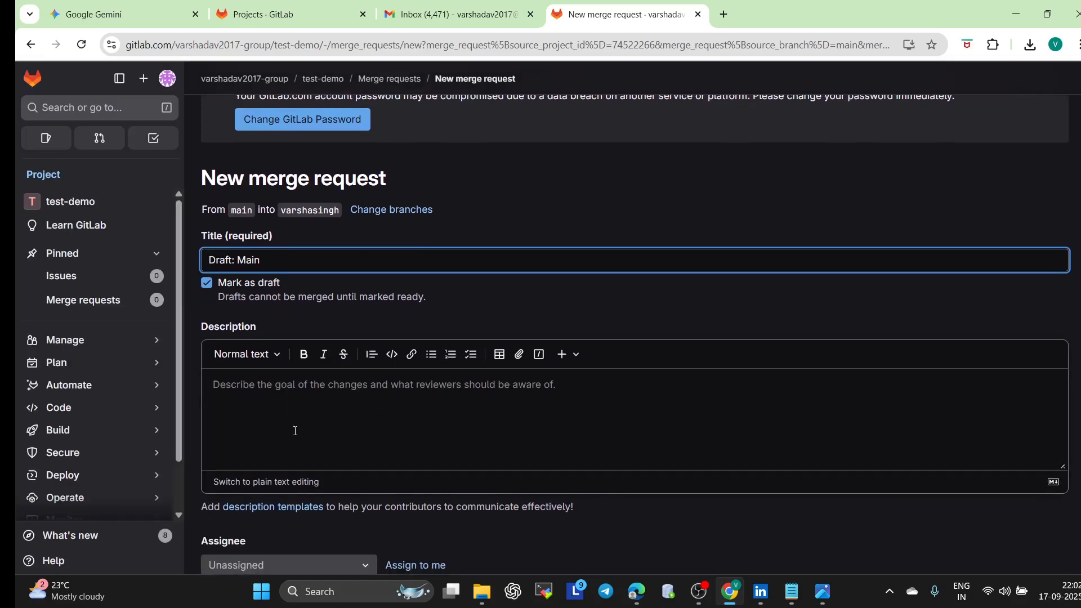
scroll(294, 431, down, 1)
scroll(295, 431, down, 5)
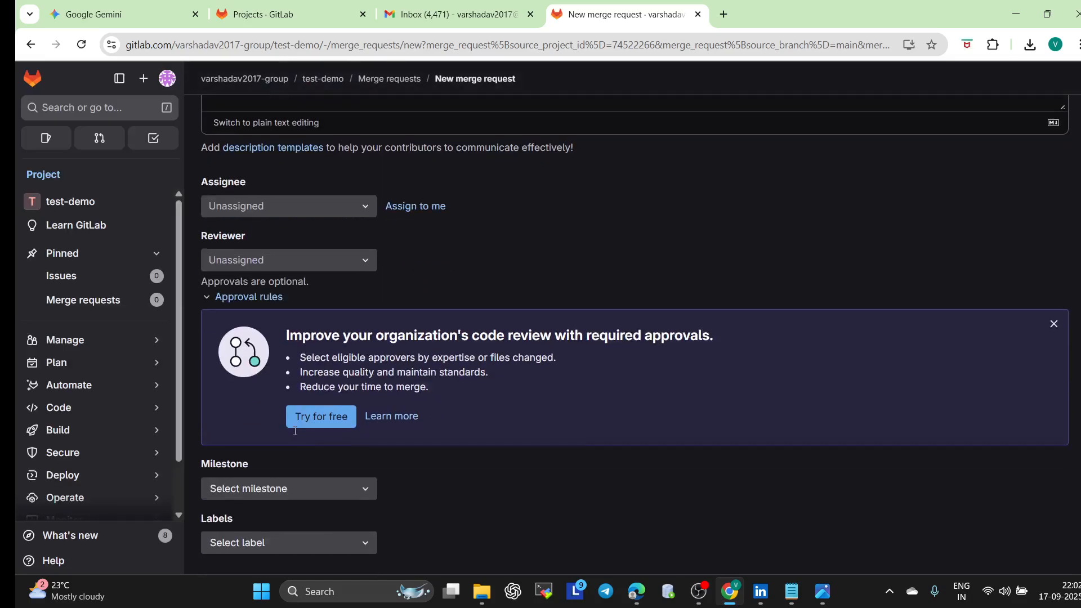
scroll(294, 431, down, 5)
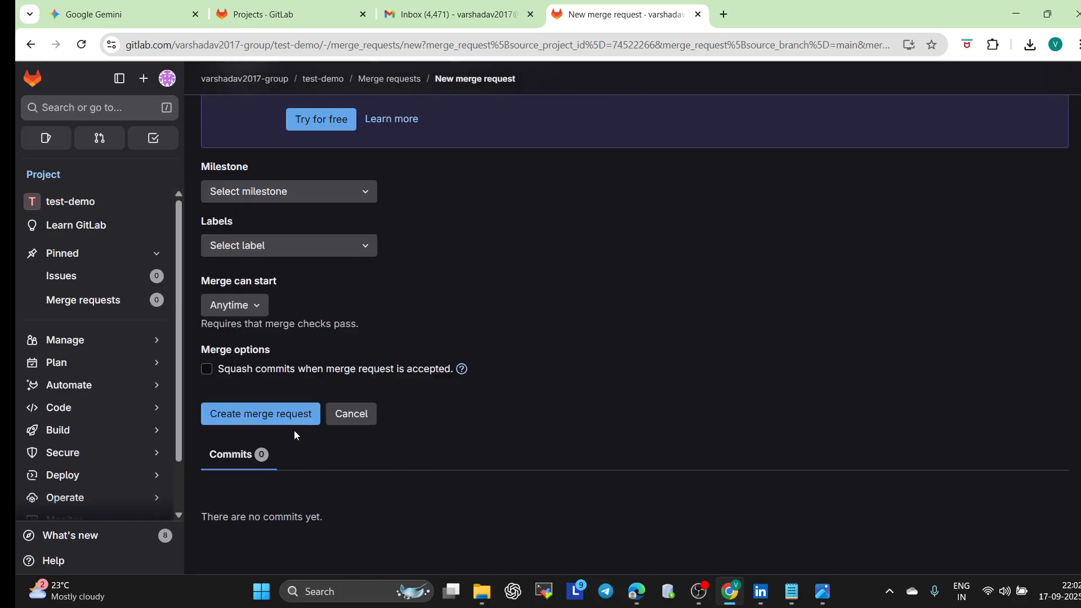
scroll(294, 430, up, 10)
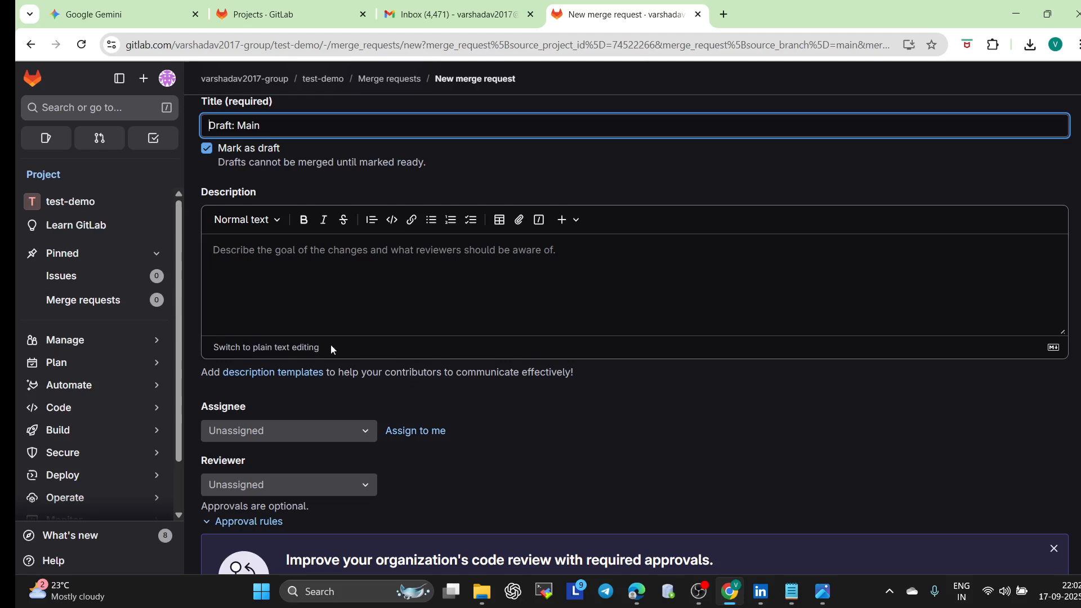
scroll(285, 368, down, 10)
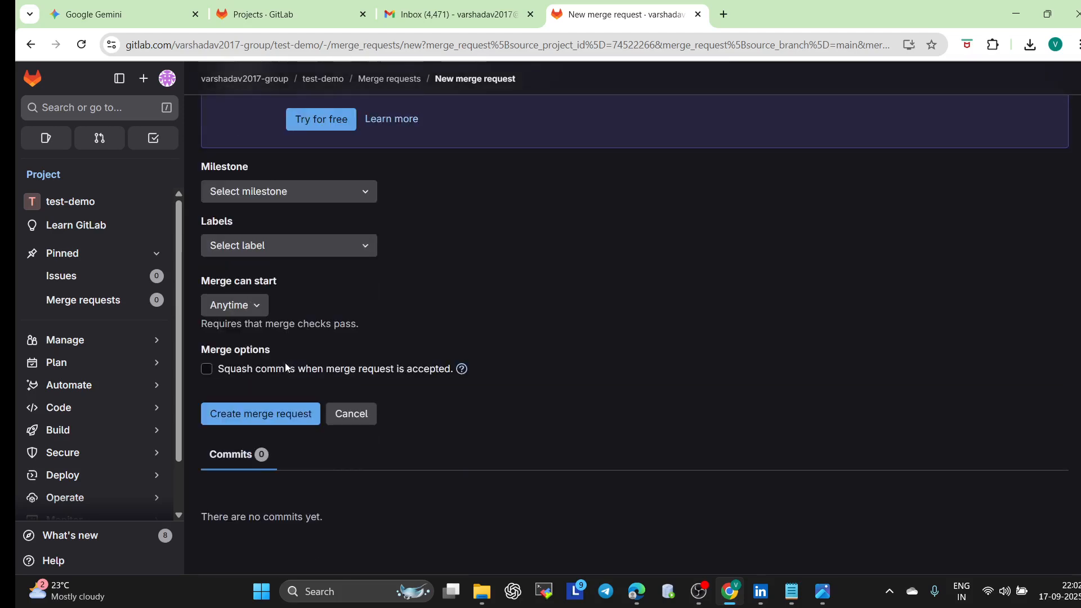
scroll(286, 368, up, 10)
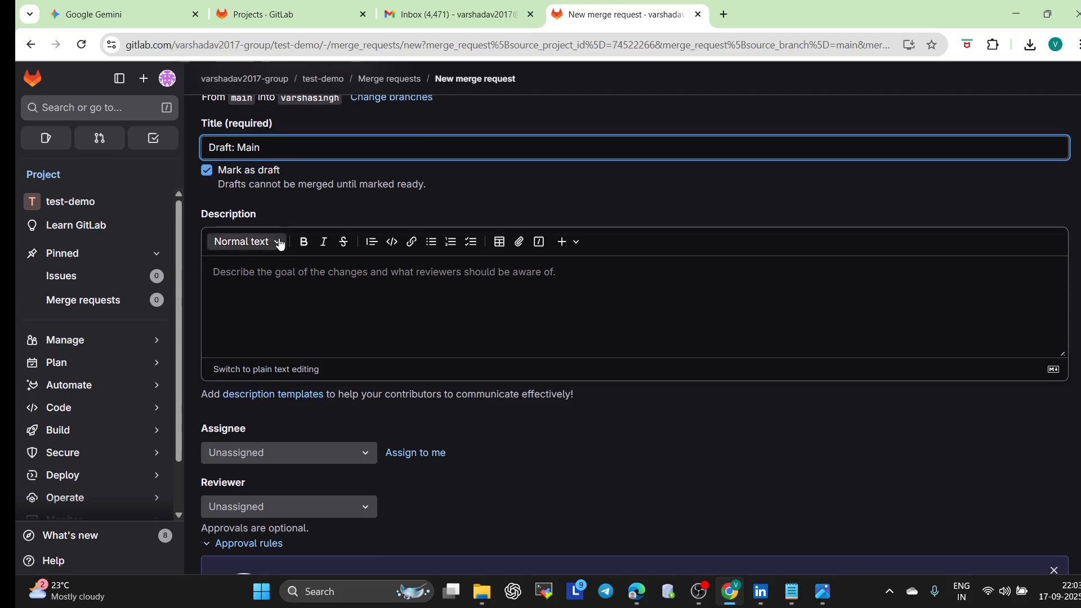
Step: Replace the whole merge request title, including its draft prefix, with "UAT"
double_click(283, 138)
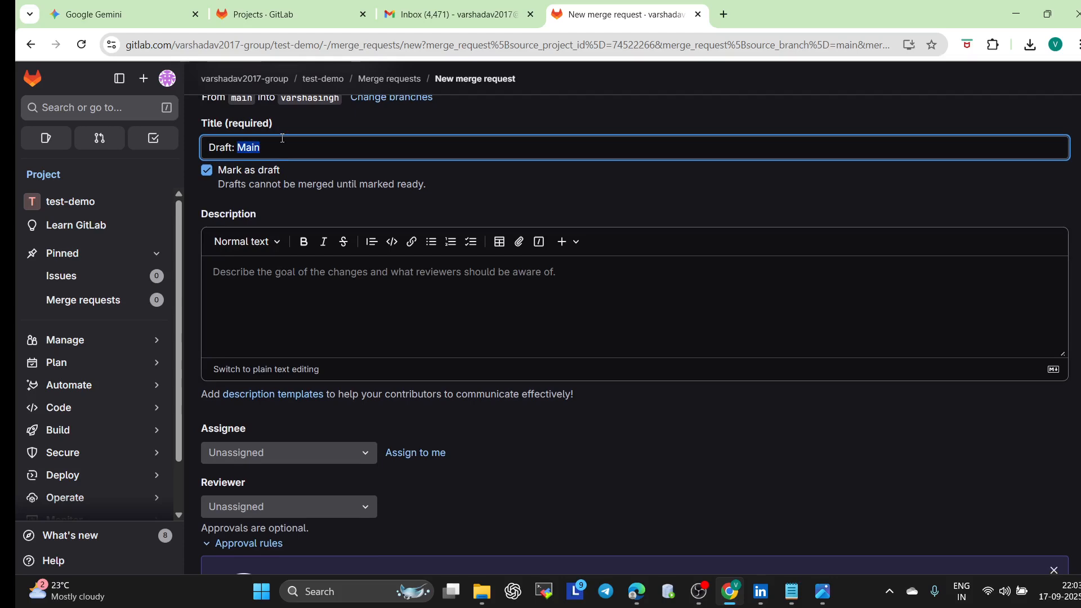
key(BackSpace)
key(BackSpace)
key(BackSpace)
key(BackSpace)
key(BackSpace)
key(BackSpace)
key(BackSpace)
key(BackSpace)
text(UAT)
Step: Assign the merge request to the account owner and check the available reviewers without choosing one
scroll(247, 250, down, 2)
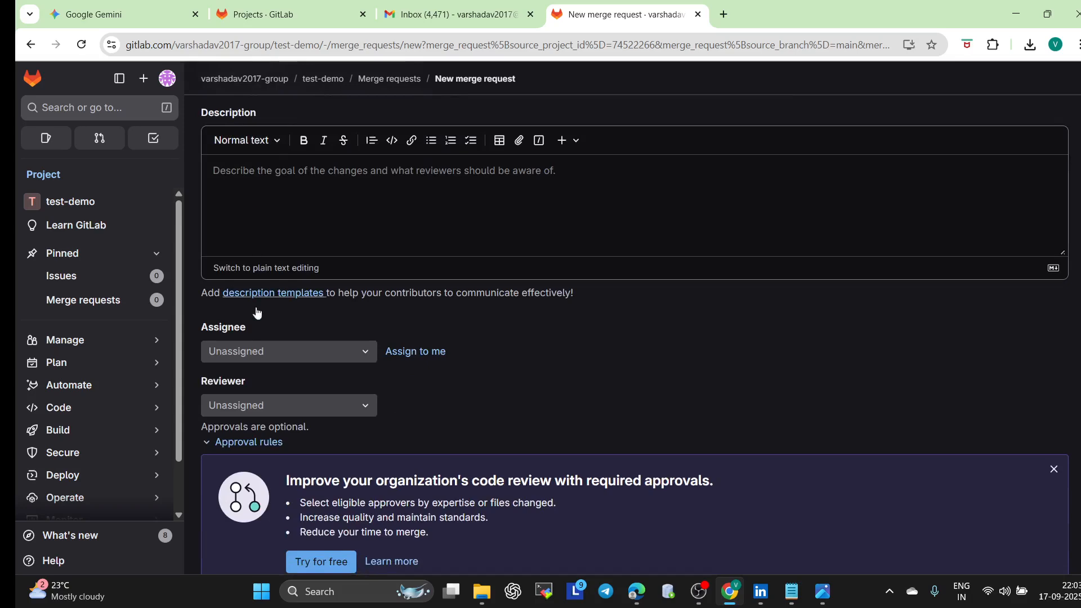
click(301, 355)
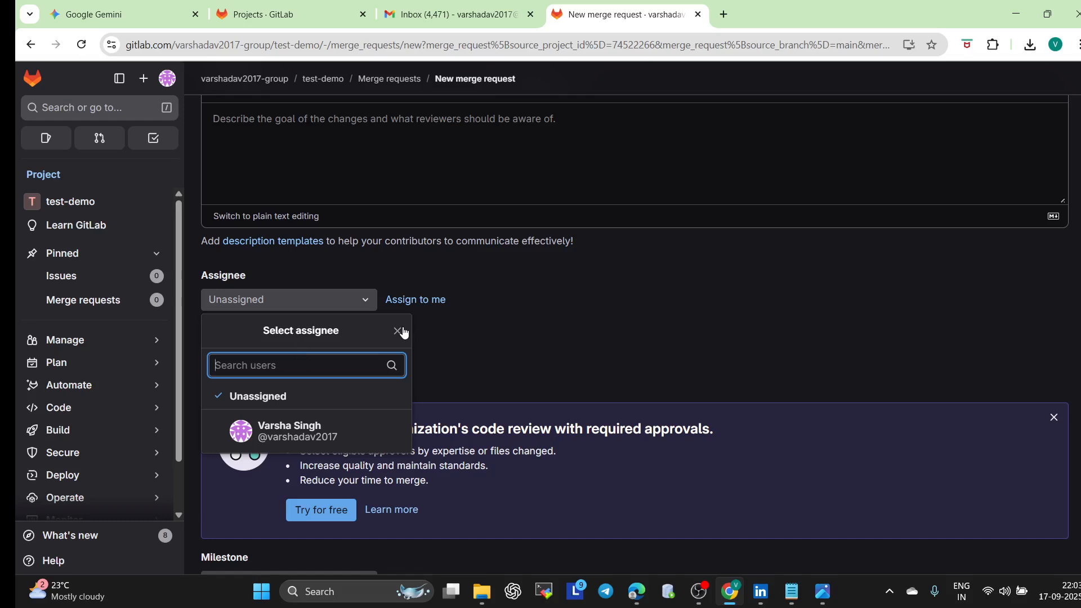
click(316, 445)
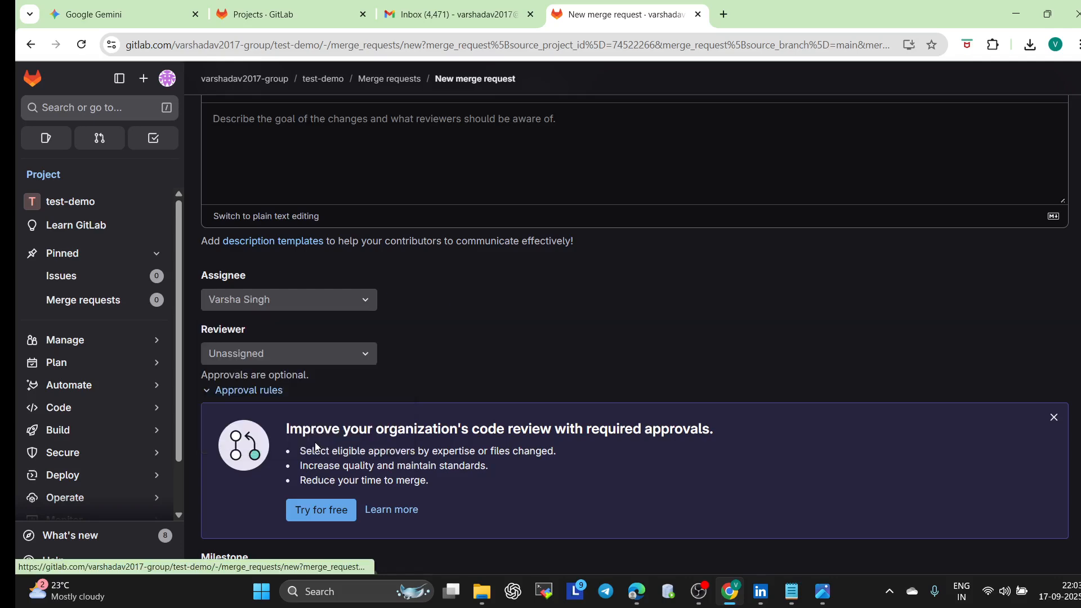
click(311, 359)
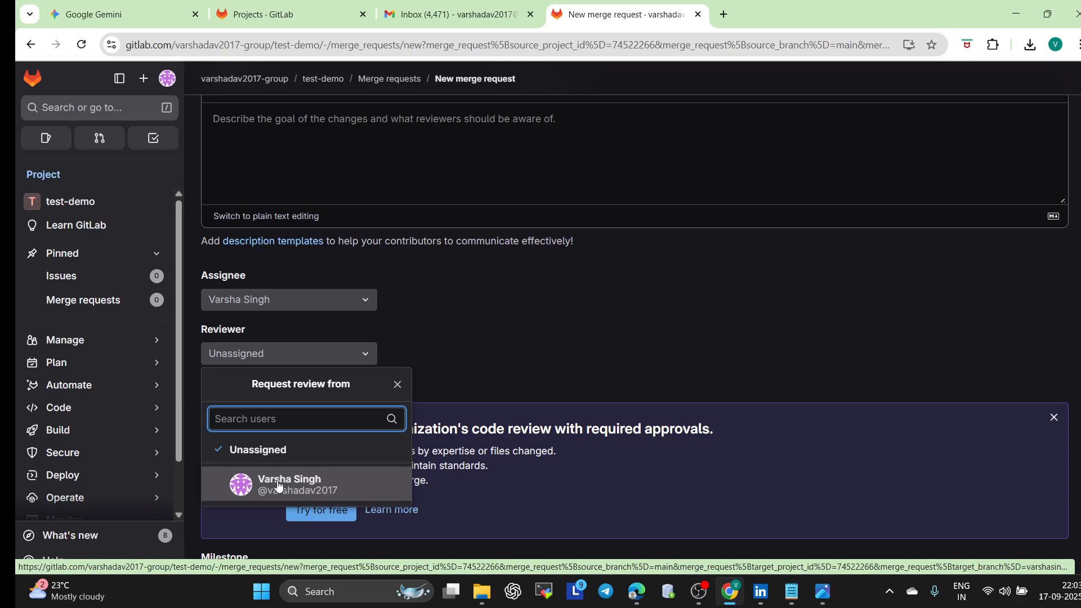
click(393, 384)
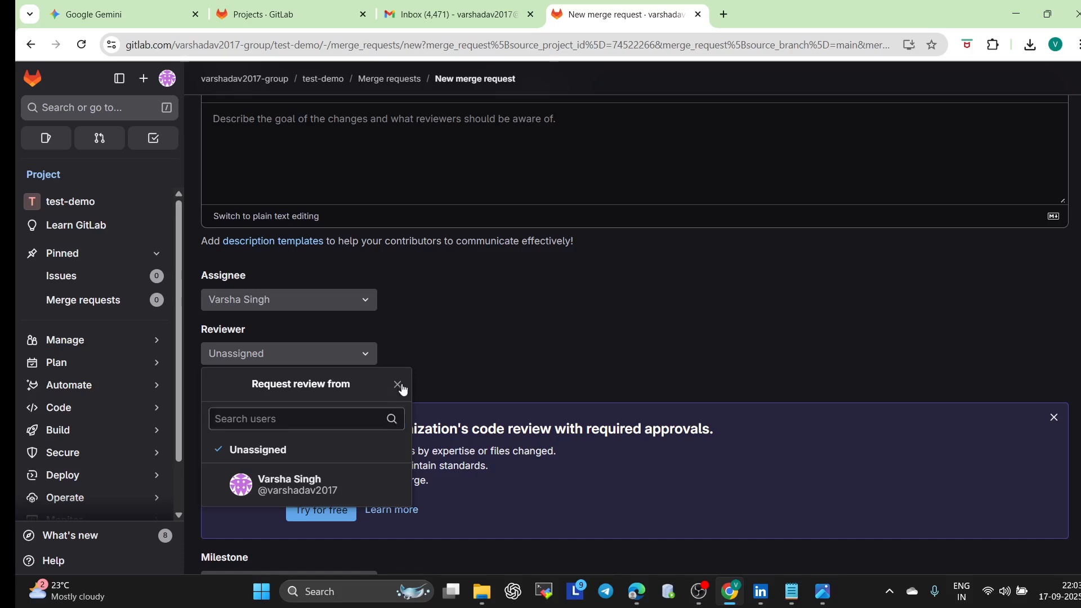
click(398, 384)
Step: Review the milestone and merge start choices without changing them, and create the merge request
scroll(324, 356, down, 4)
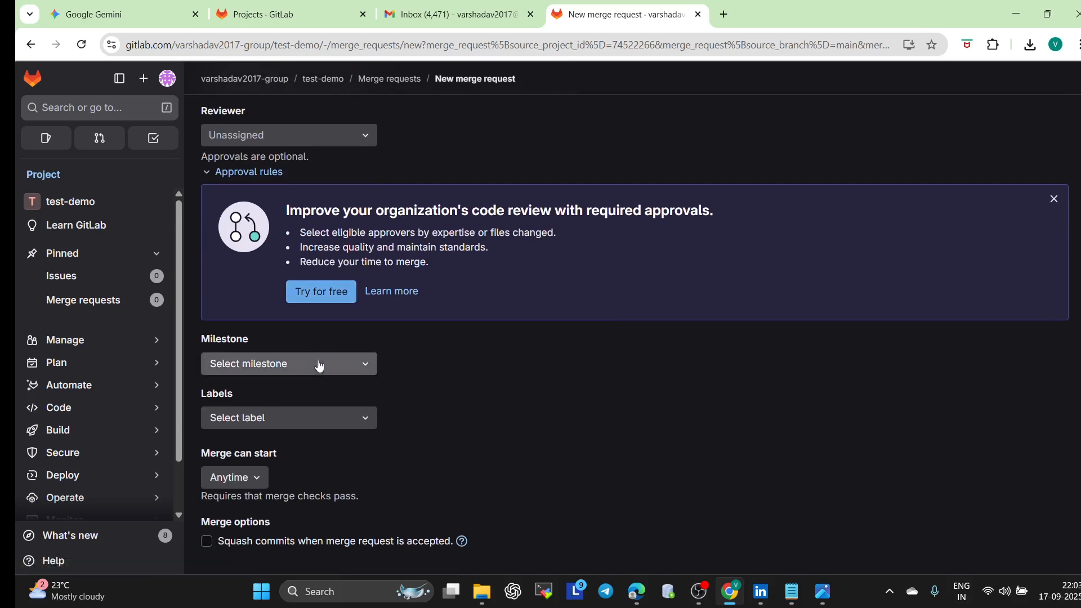
click(319, 366)
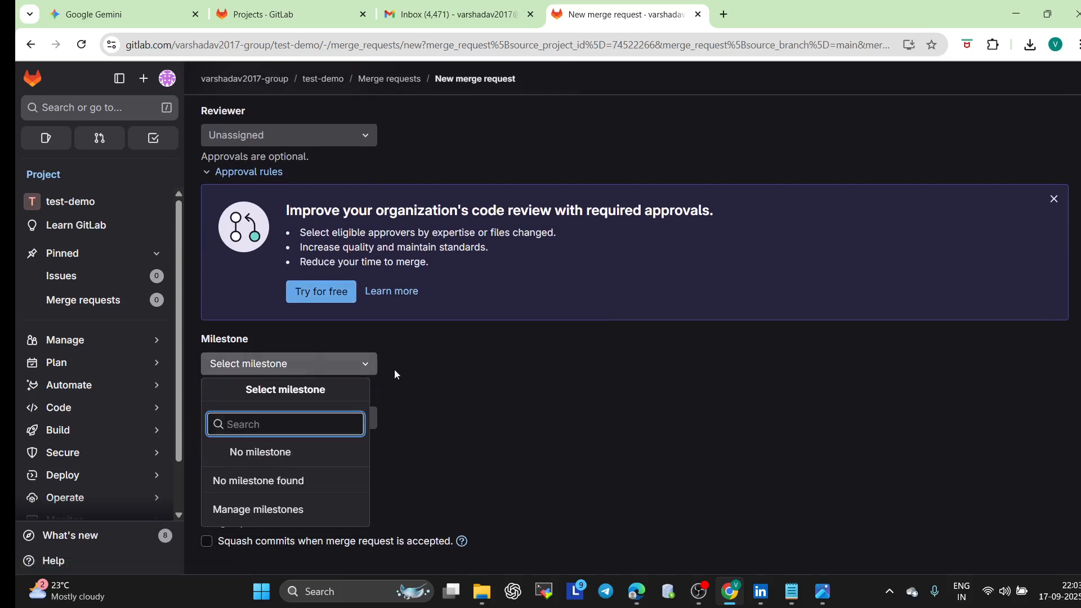
click(441, 367)
scroll(441, 367, down, 2)
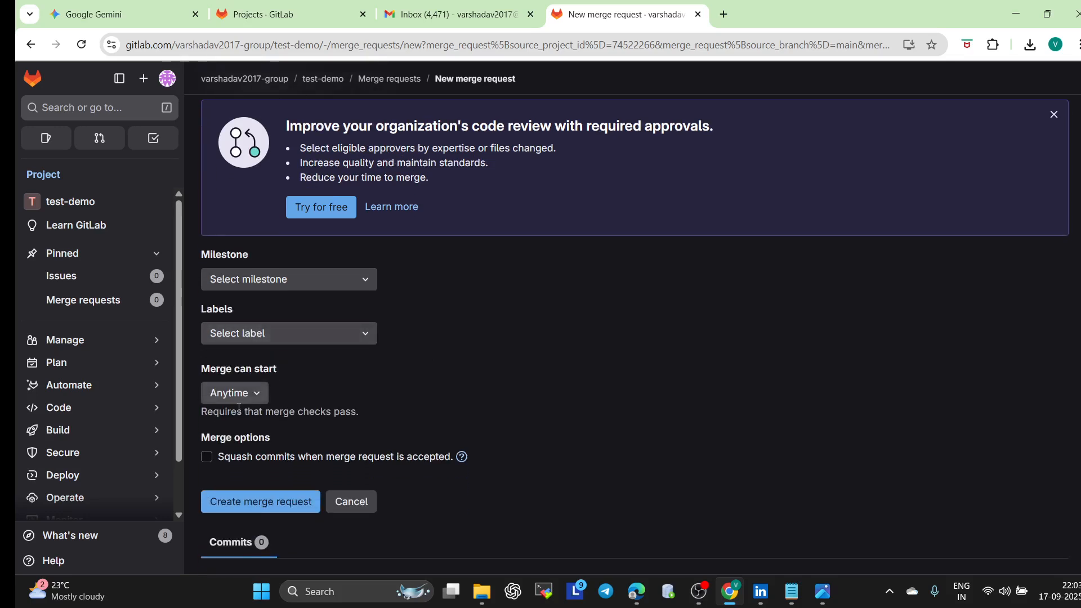
click(245, 394)
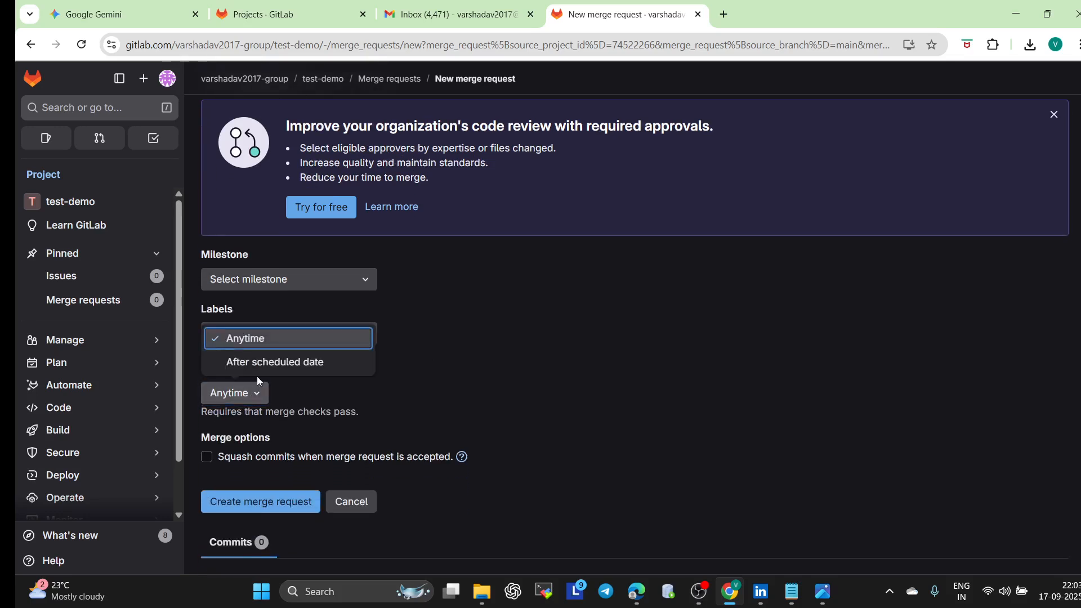
click(448, 372)
scroll(448, 372, down, 2)
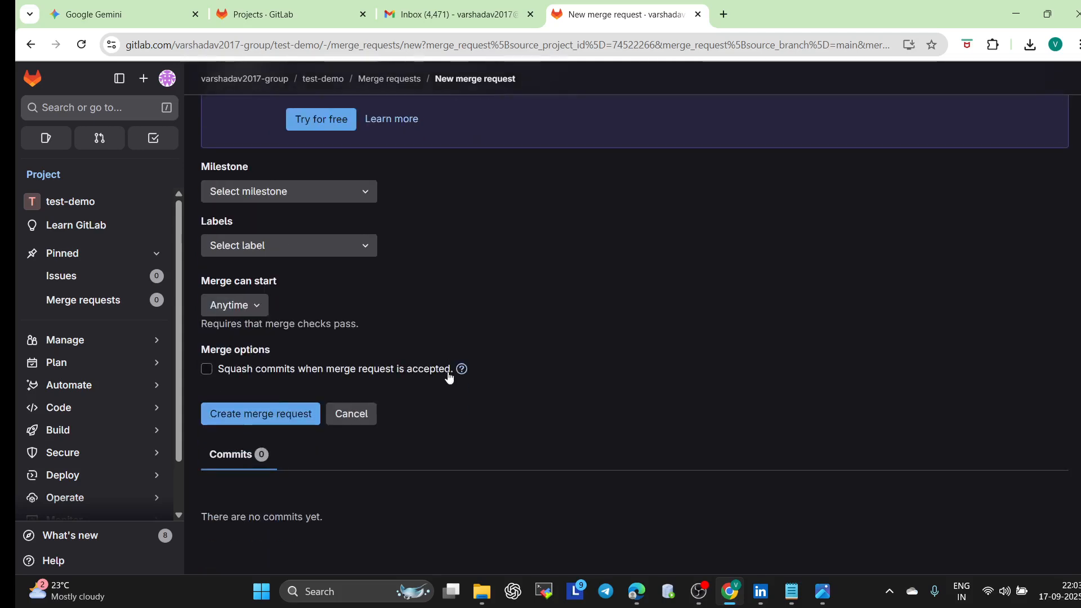
click(245, 412)
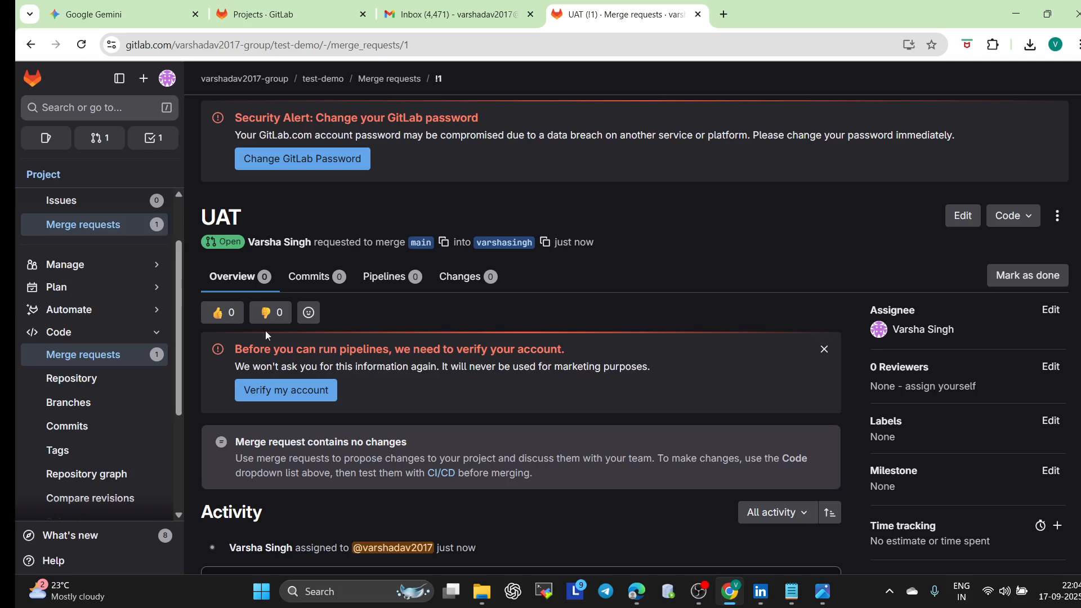
Step: Look through the project's navigation sections and return to the homepage with the projects list
mouse_move(87, 323)
scroll(87, 322, down, 3)
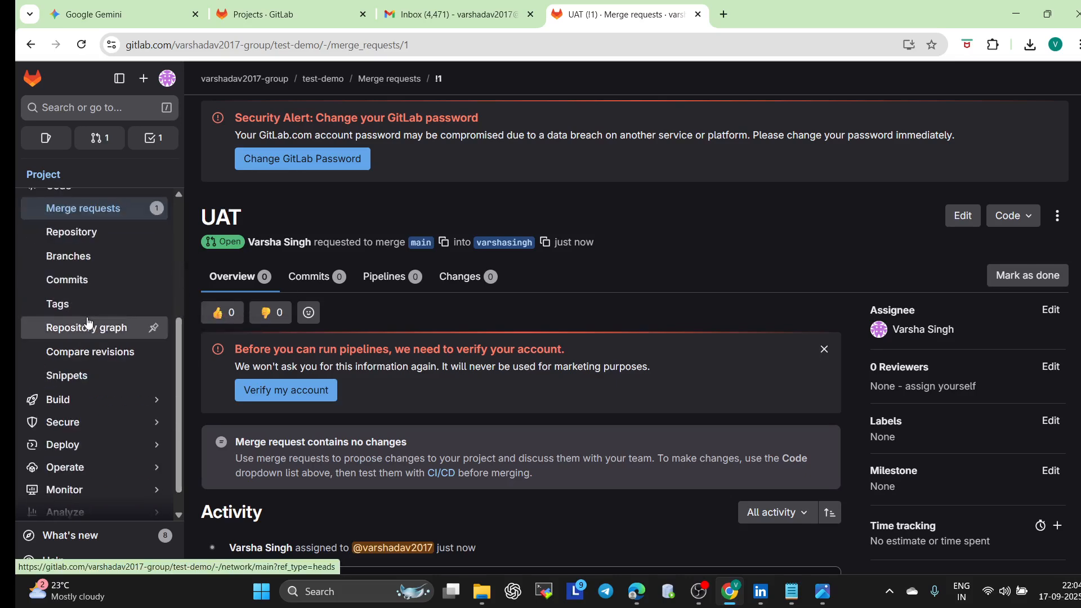
scroll(93, 379, down, 1)
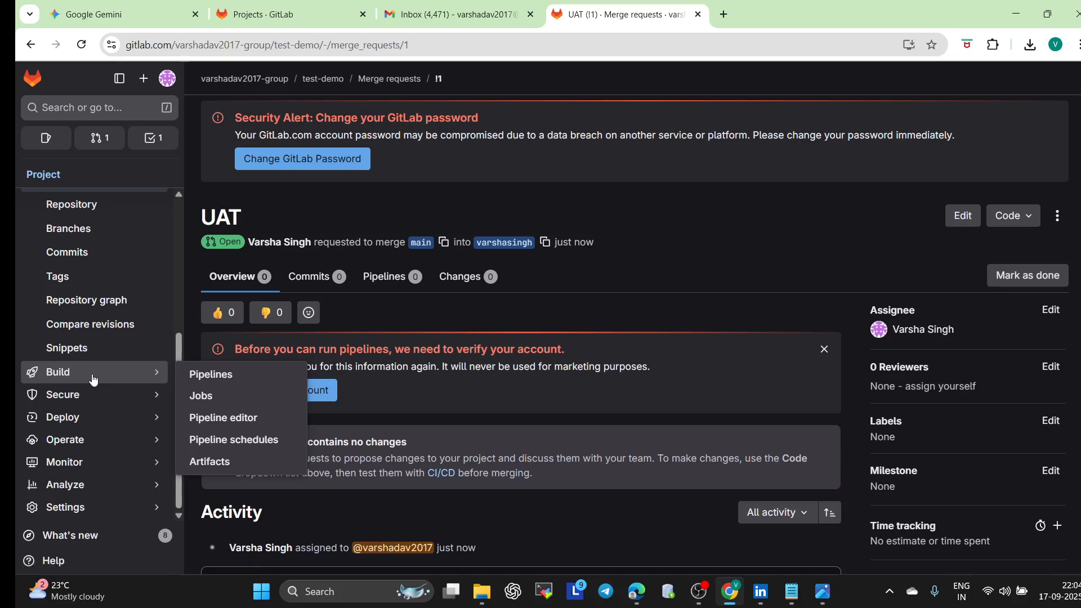
scroll(93, 379, up, 5)
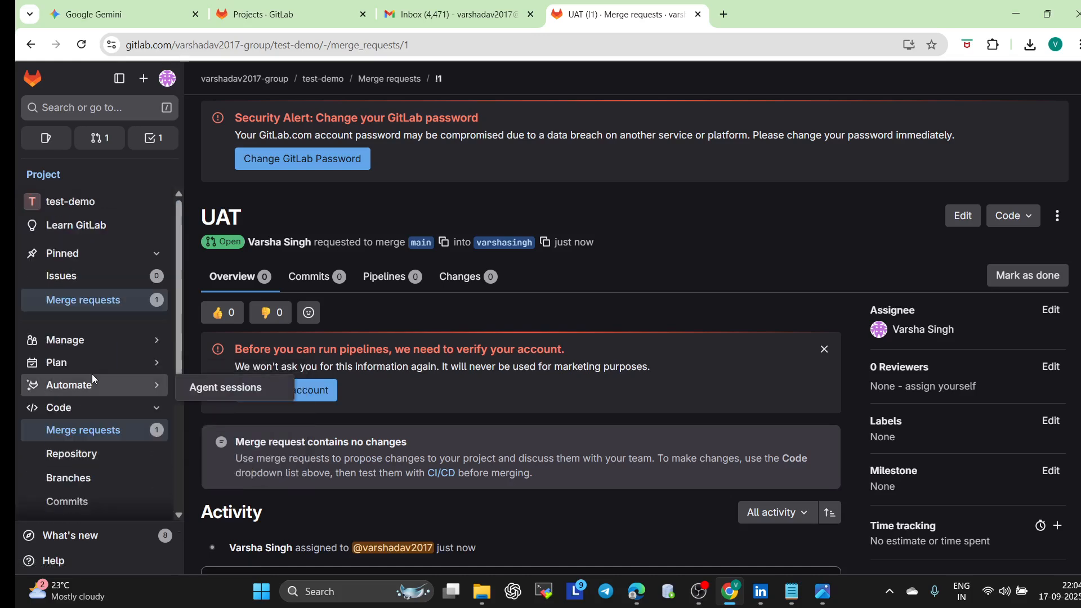
click(33, 77)
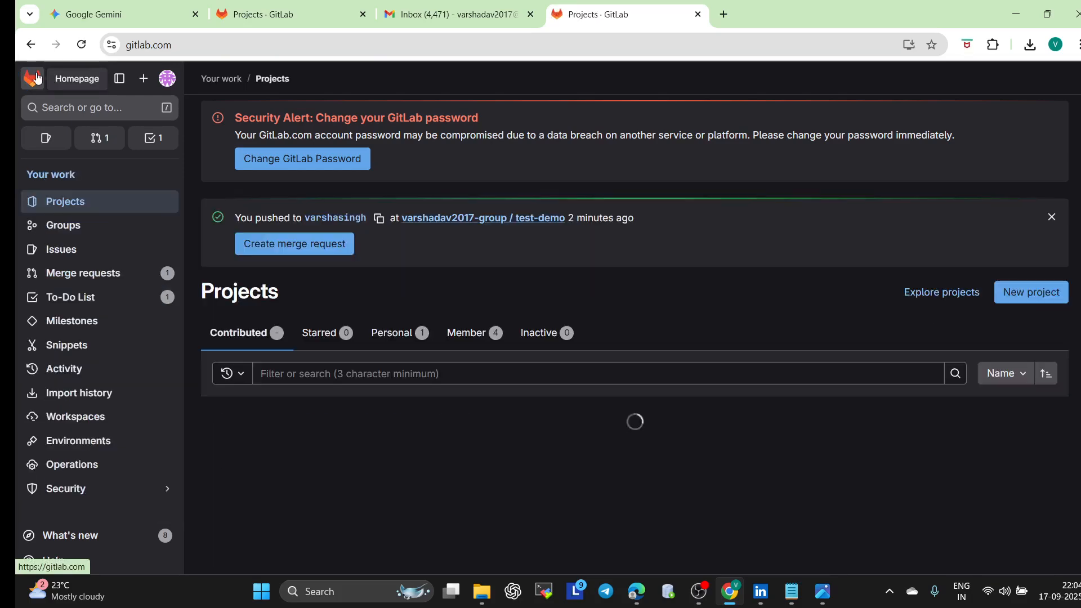
Step: Open the issues overview and check the project choices for creating an issue without selecting one
click(62, 249)
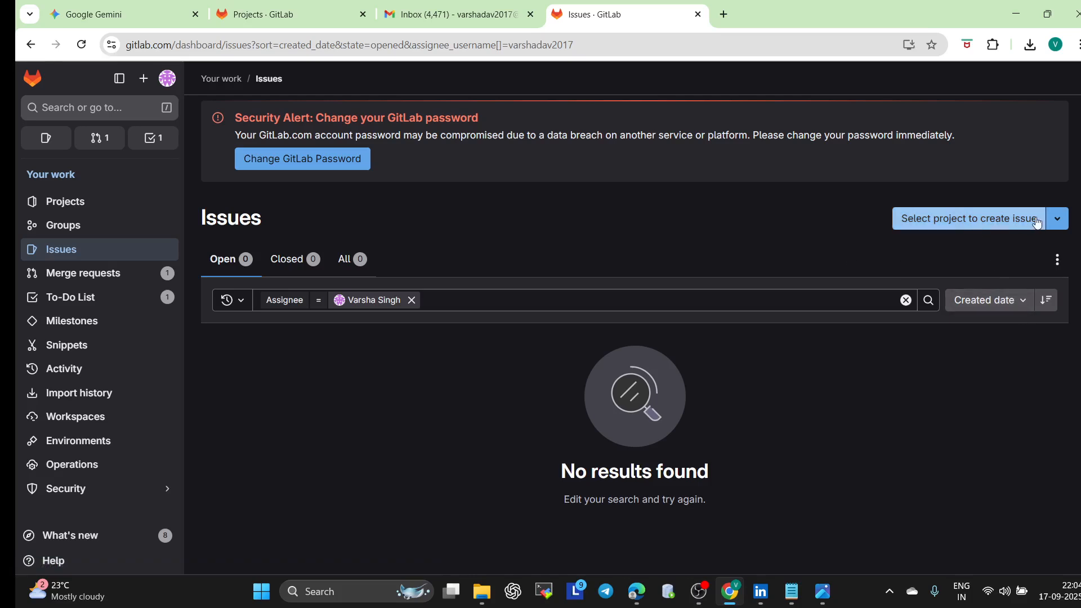
click(1061, 219)
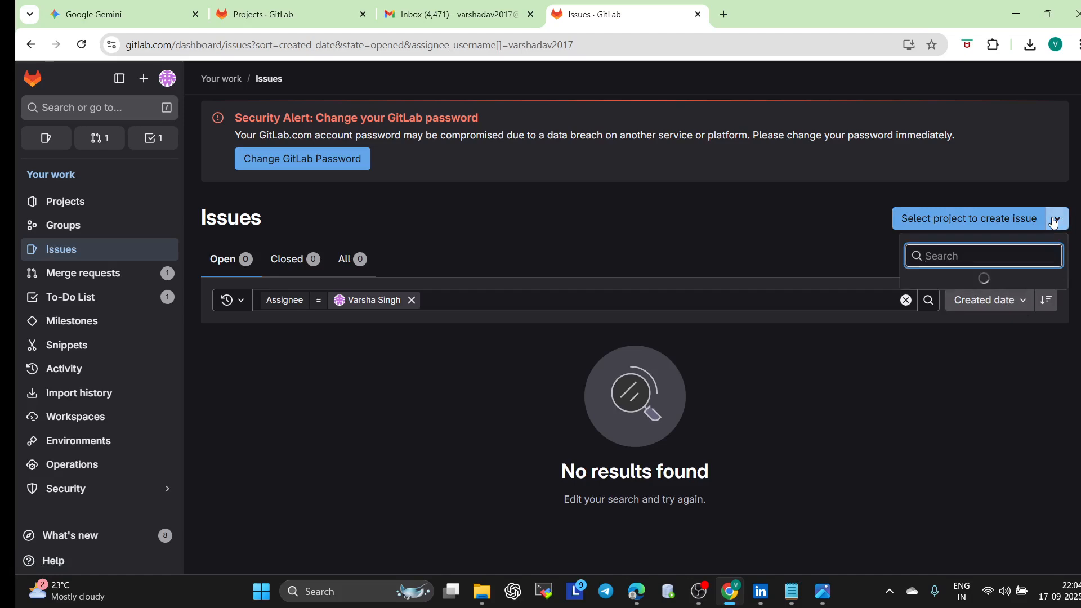
click(836, 242)
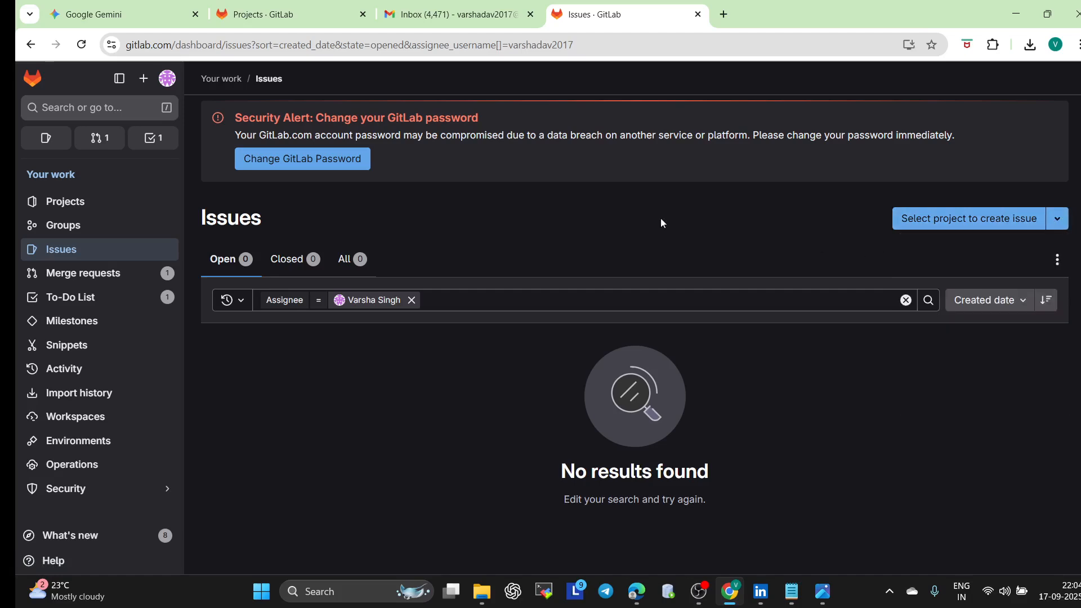
scroll(586, 219, down, 1)
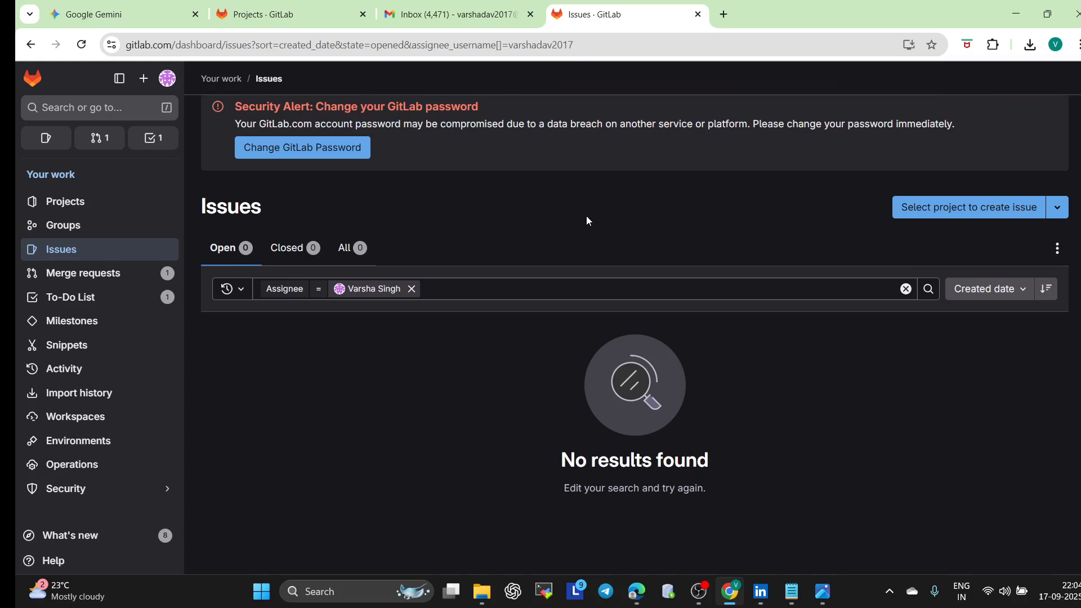
scroll(586, 221, up, 1)
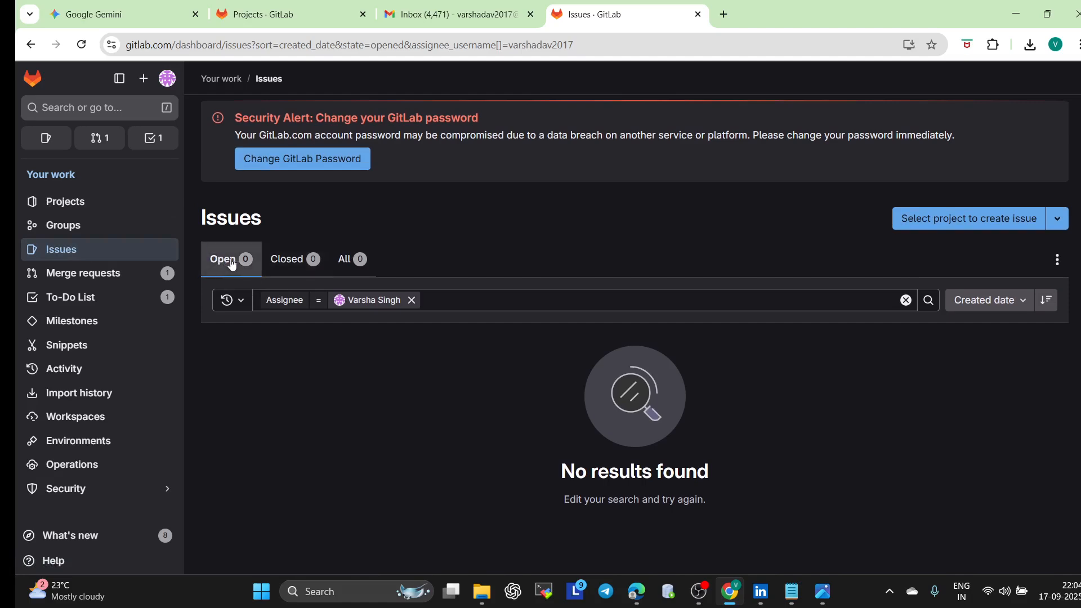
Step: Clear the assignee filter from the issues list and select test-demo as the project for a new issue
click(905, 299)
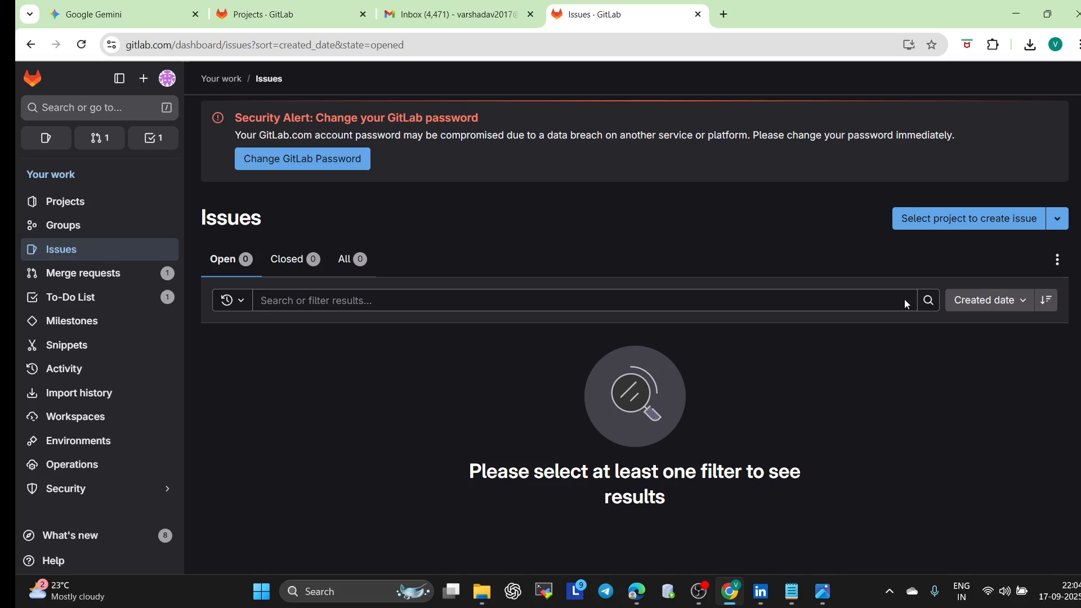
click(1057, 260)
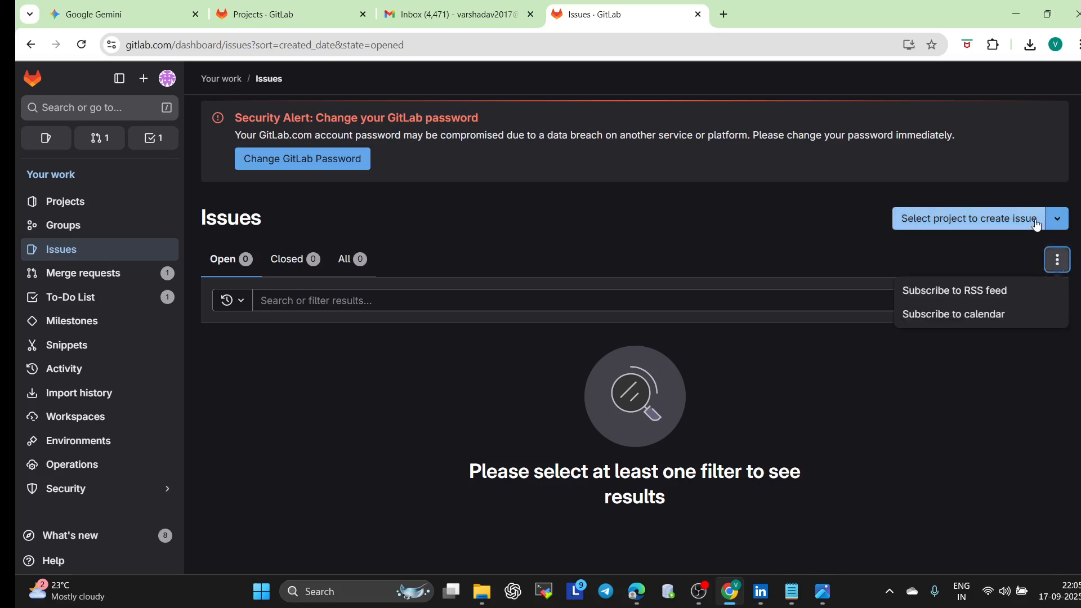
click(959, 228)
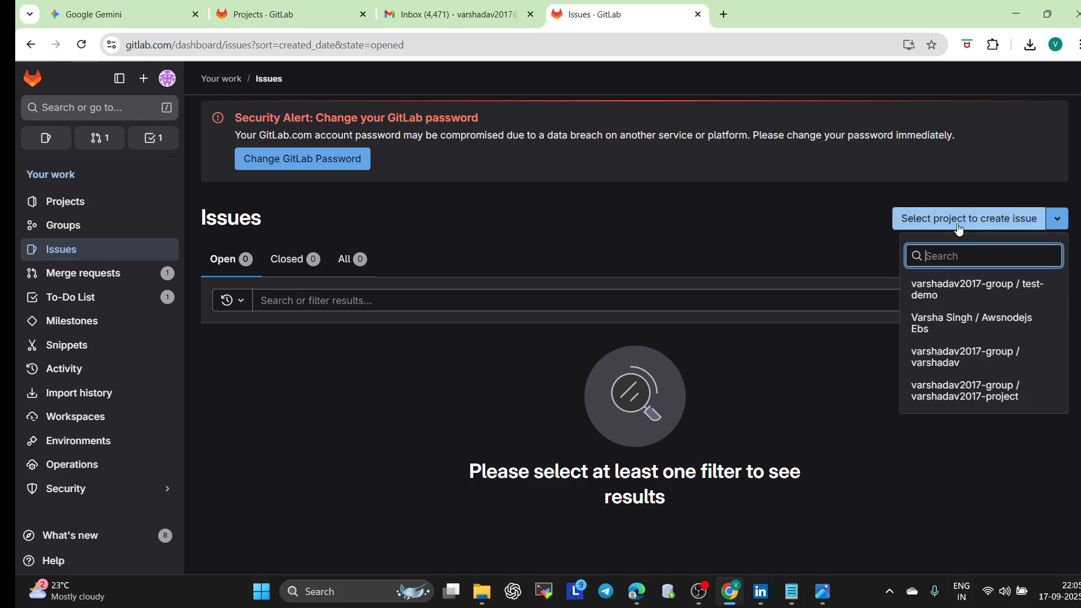
click(943, 297)
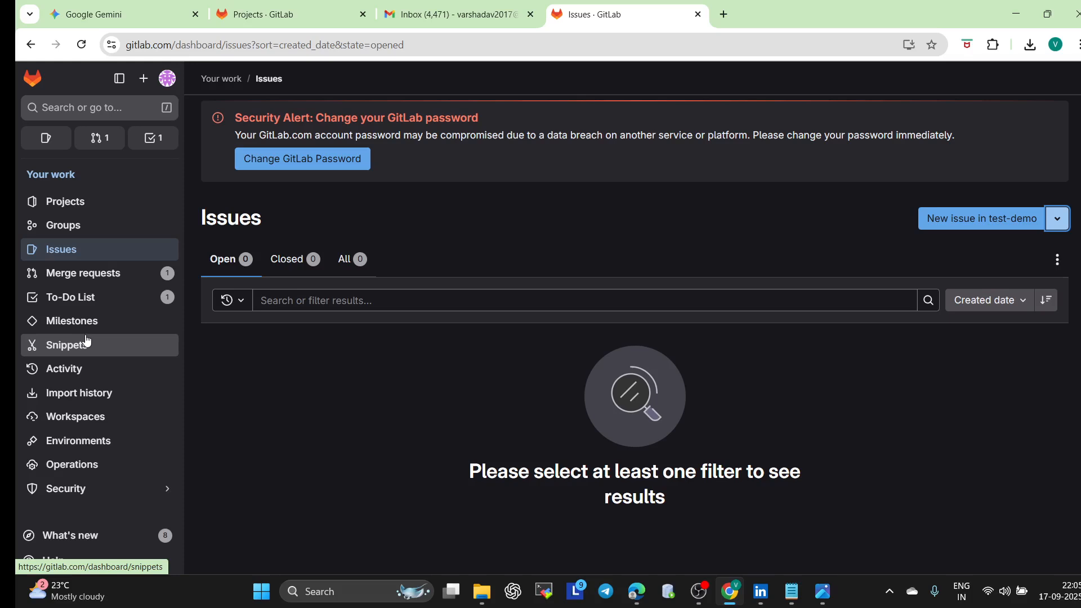
Step: Return to the projects list and look at the places and projects suggested by the global search
click(72, 212)
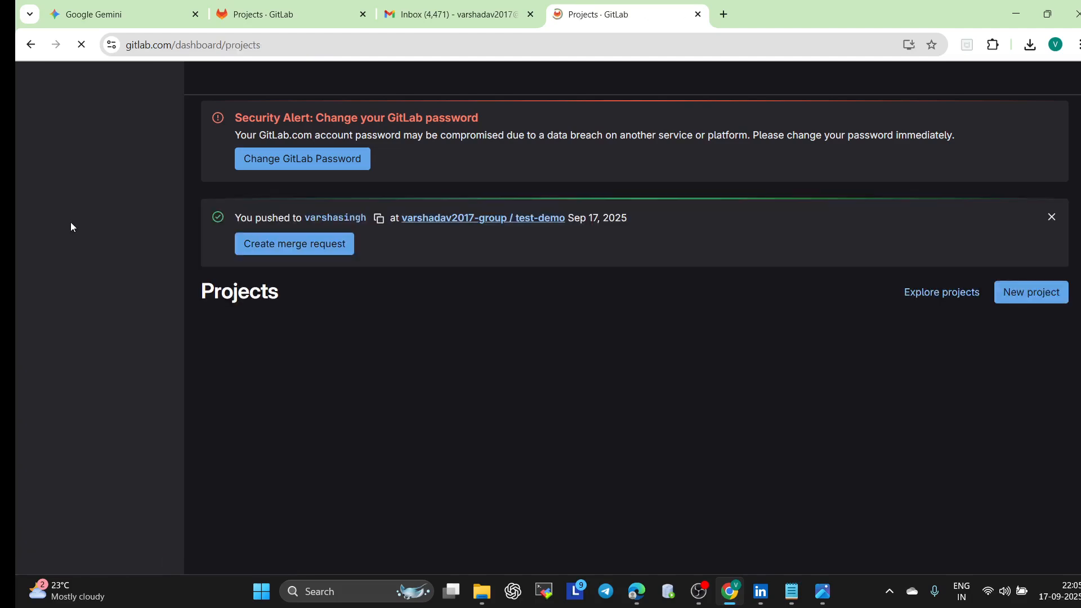
click(95, 110)
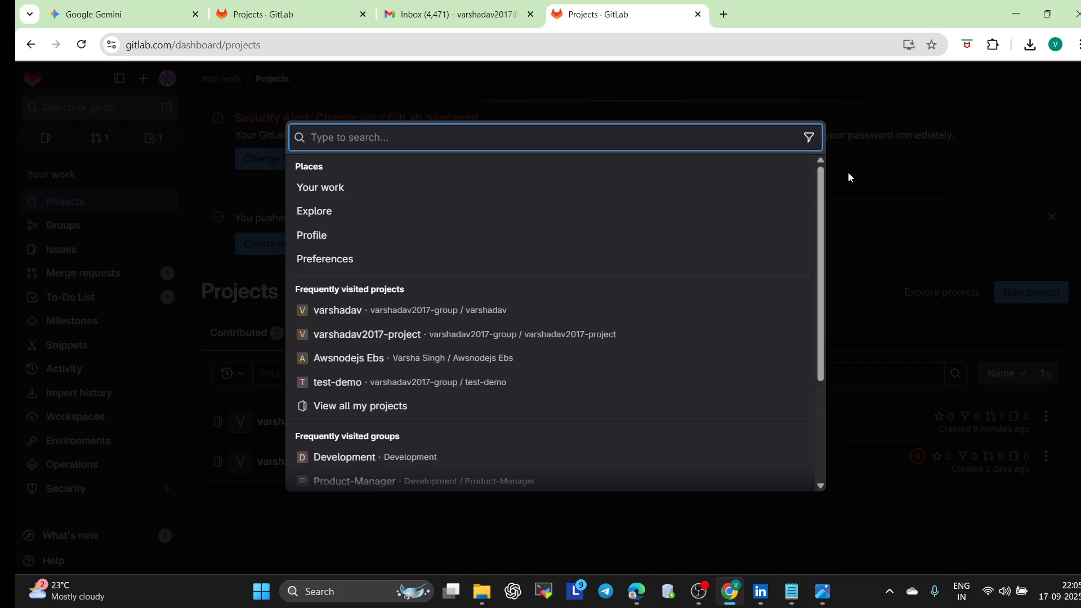
click(857, 184)
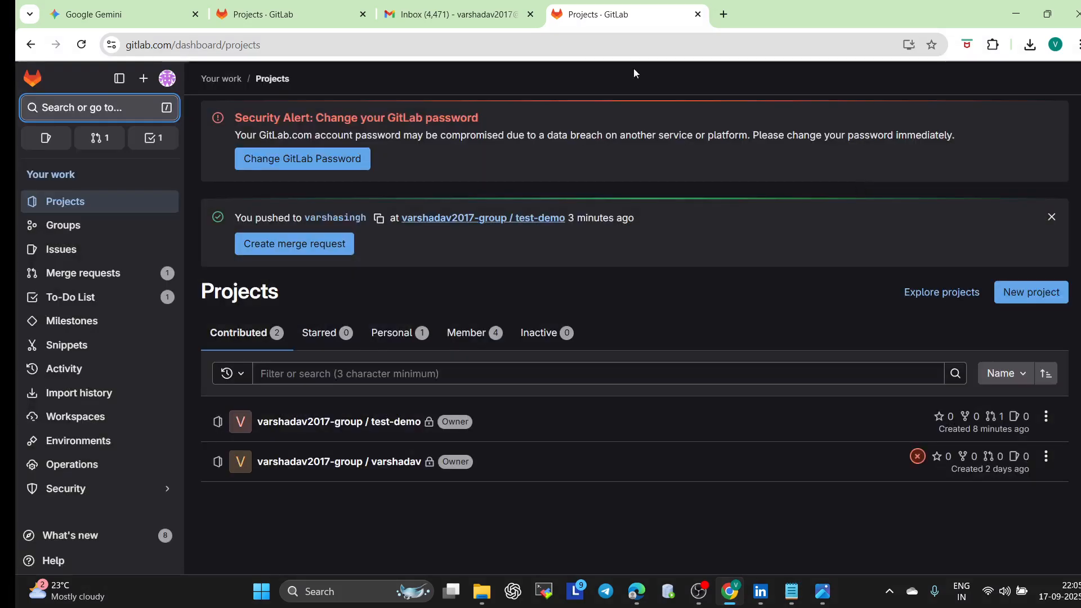
Step: Try to create a new group from the create options
click(143, 81)
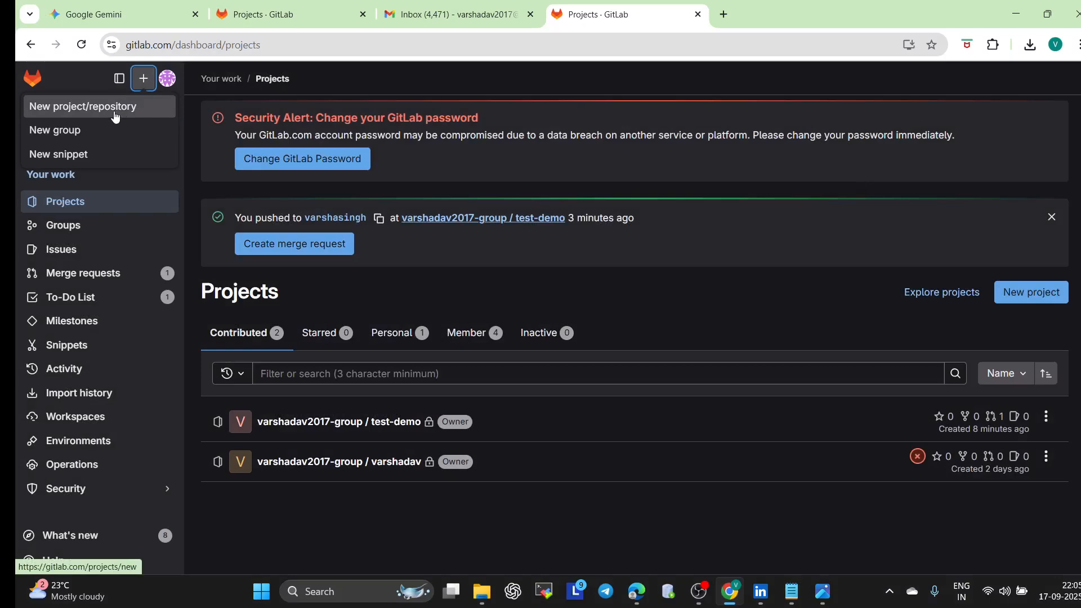
click(77, 138)
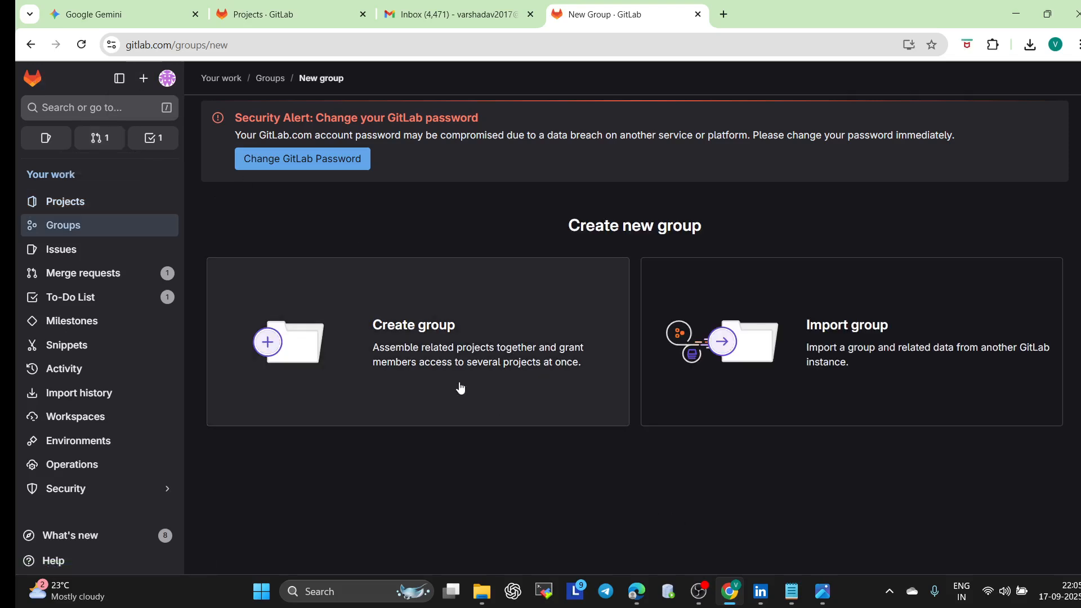
click(461, 380)
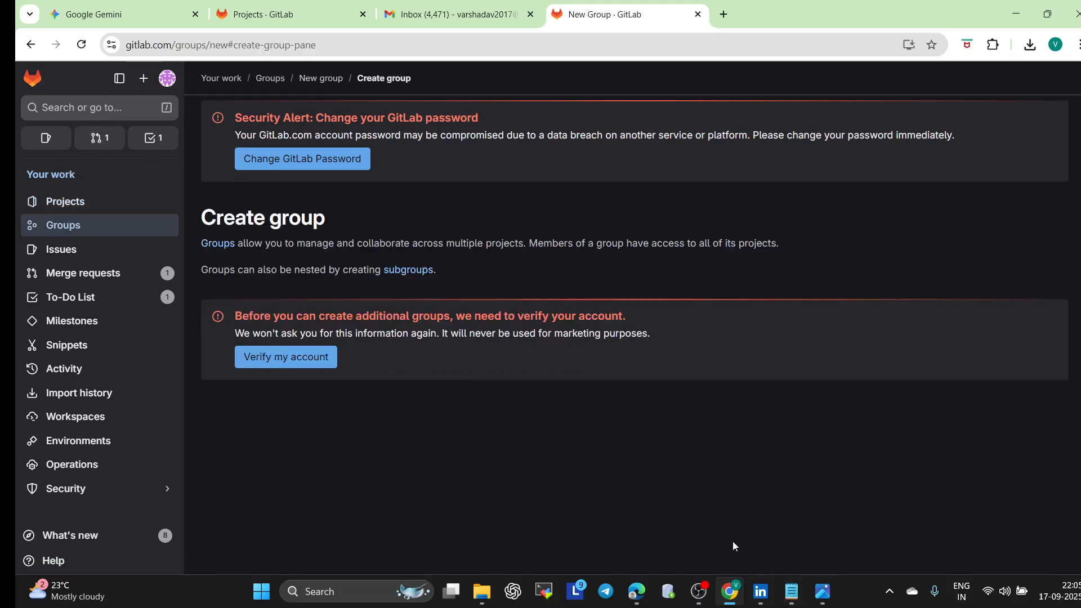
click(699, 590)
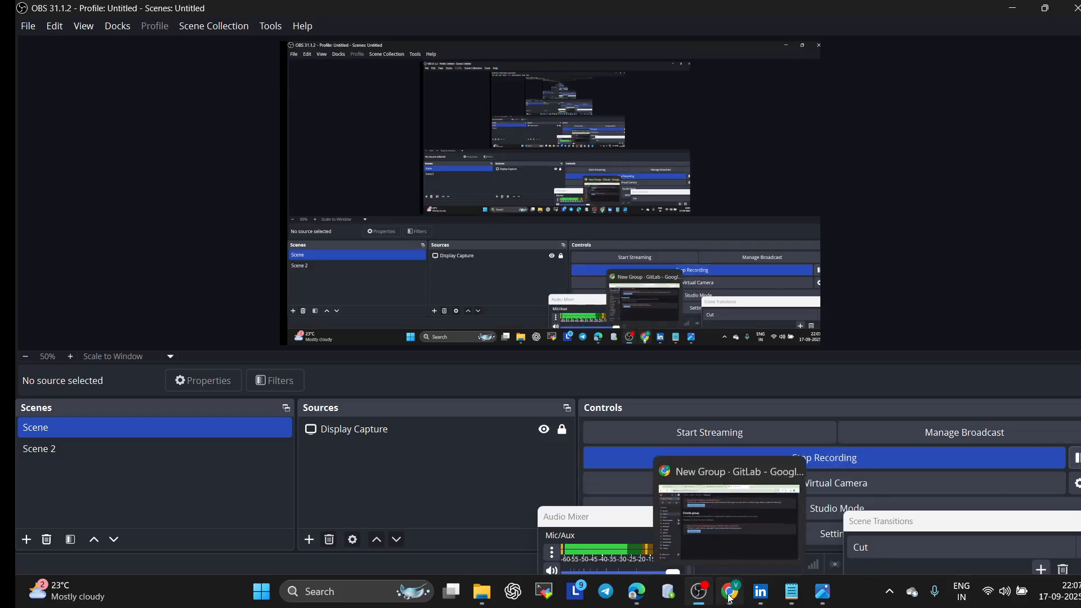
click(731, 598)
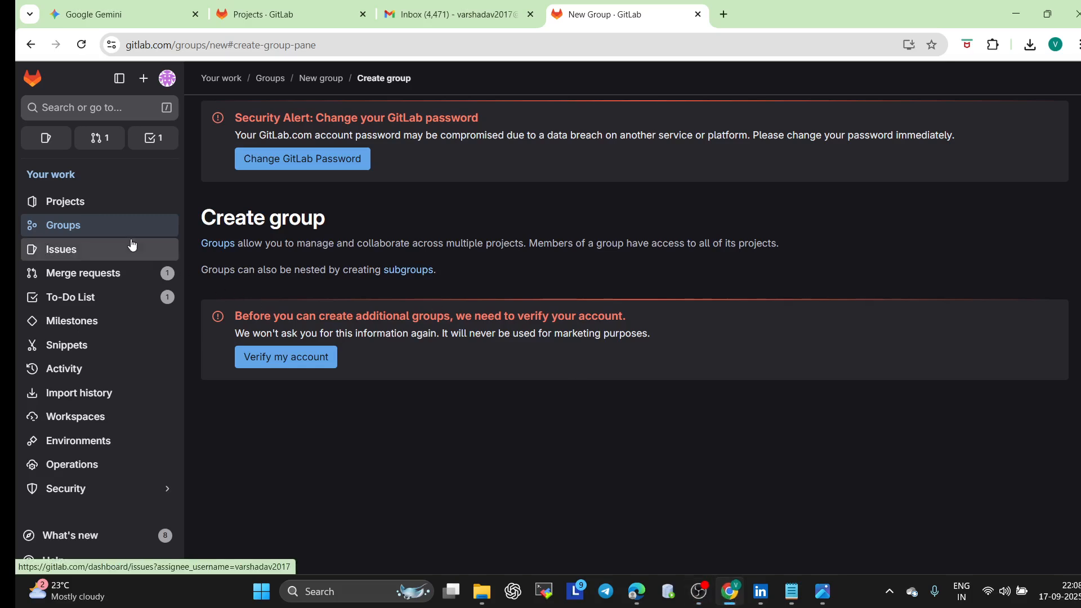
Step: Start a new project as an import using Repository by URL and activate the empty Git repository URL field
click(144, 80)
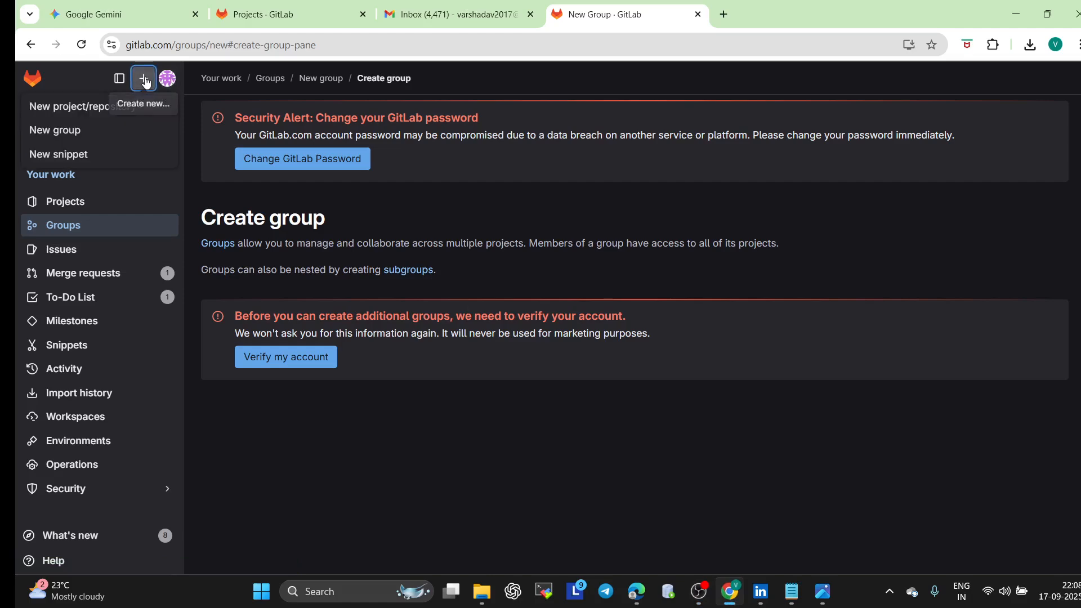
click(107, 115)
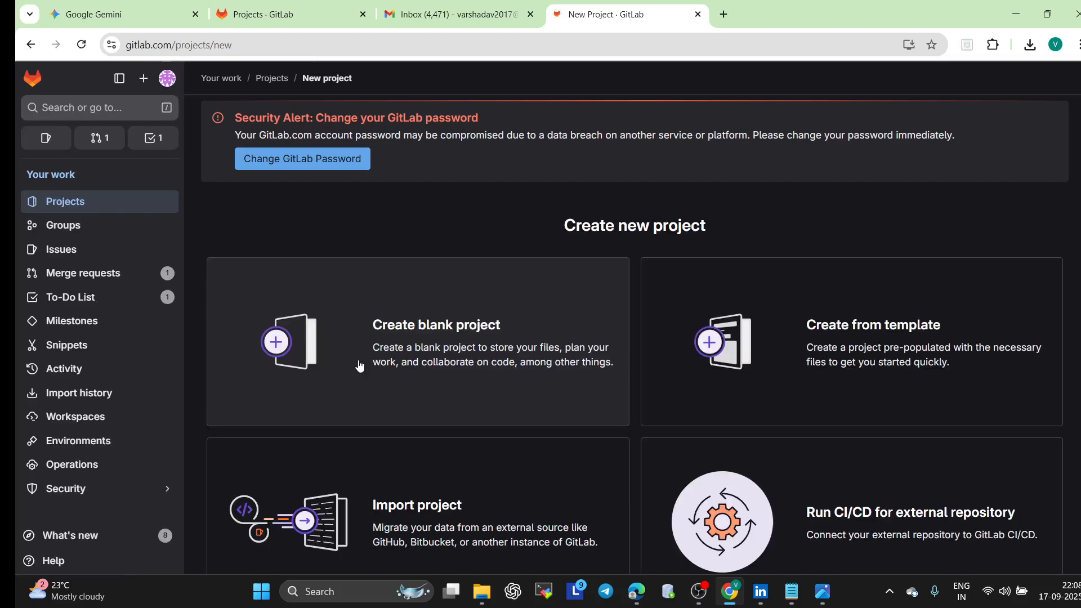
click(427, 428)
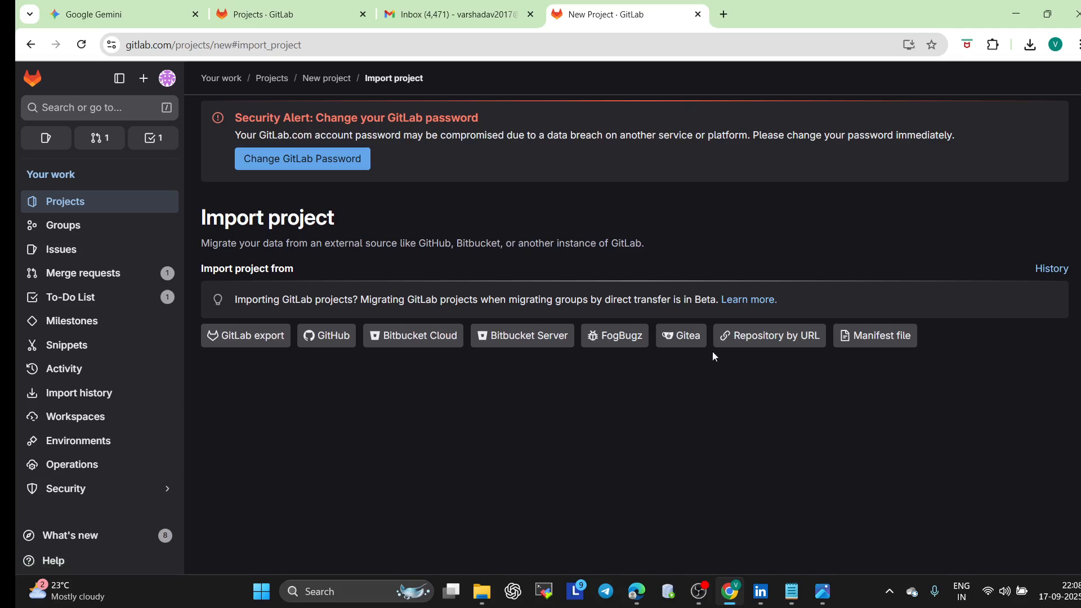
click(778, 343)
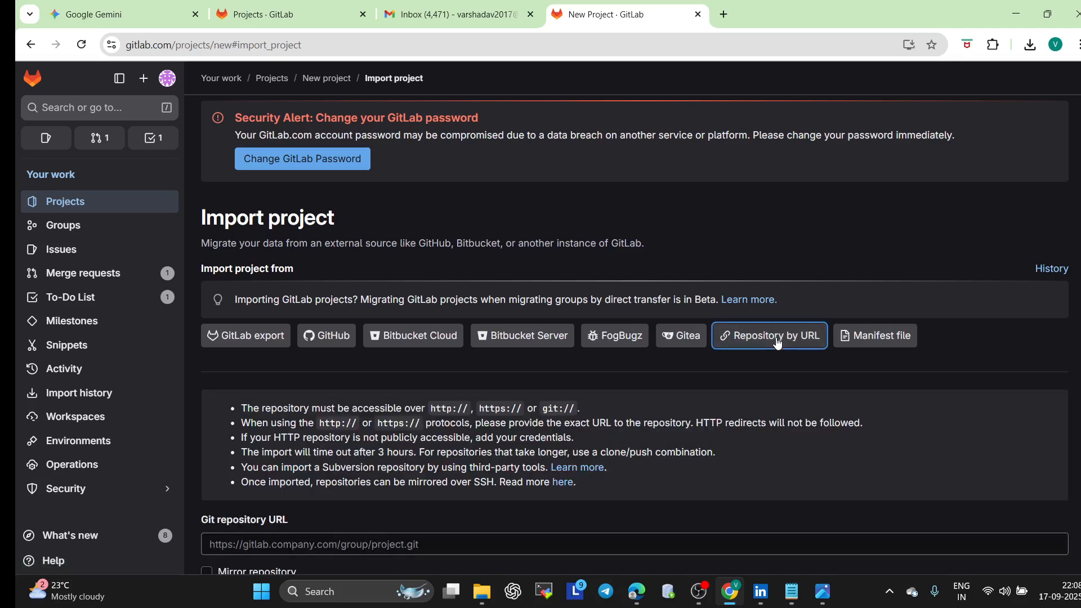
scroll(737, 366, down, 3)
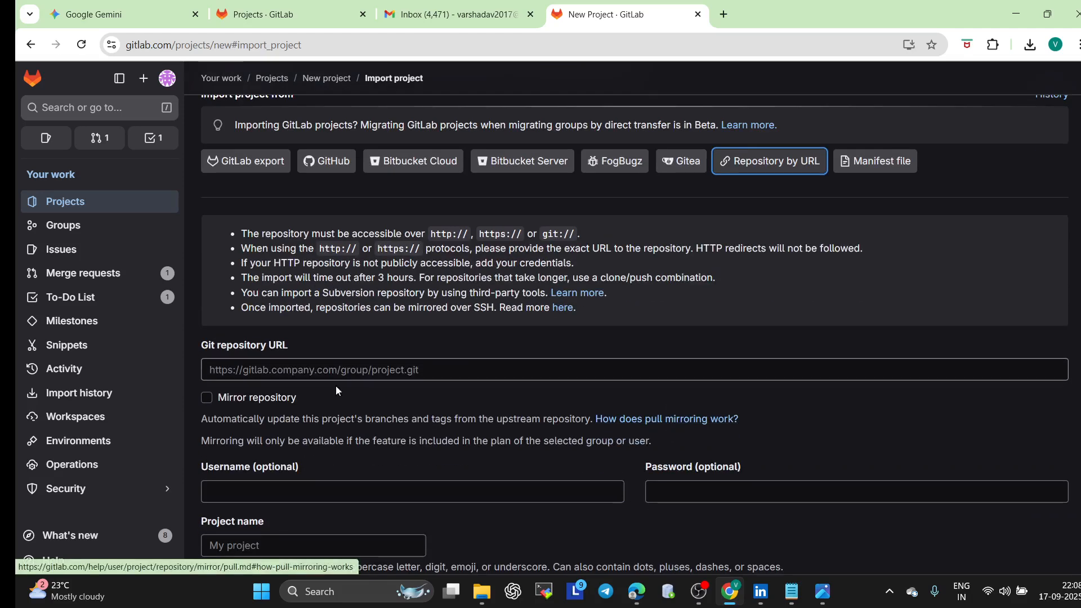
click(267, 369)
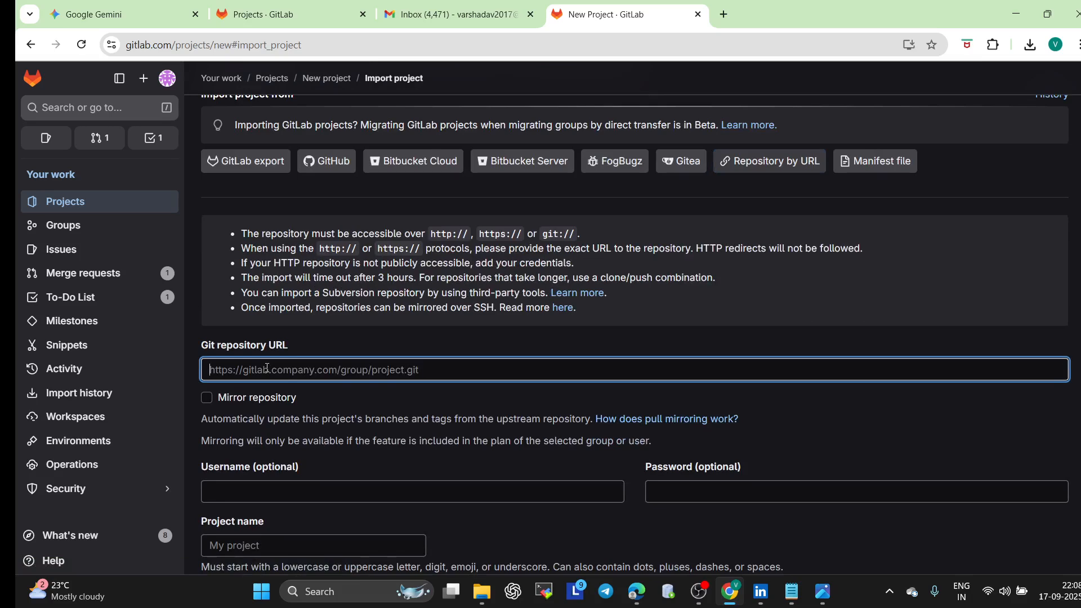
double_click(737, 19)
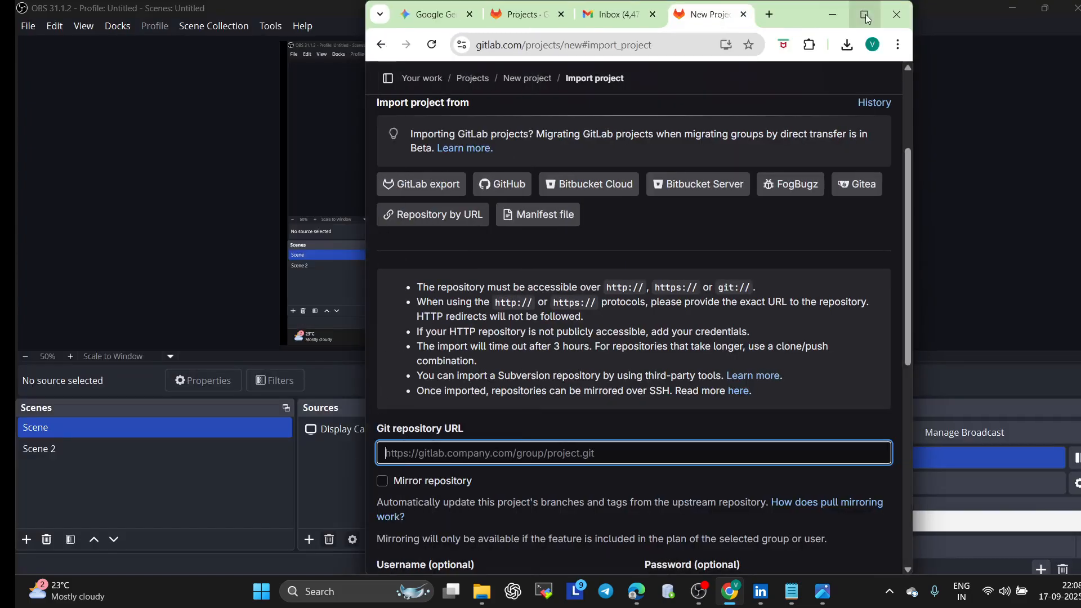
click(865, 15)
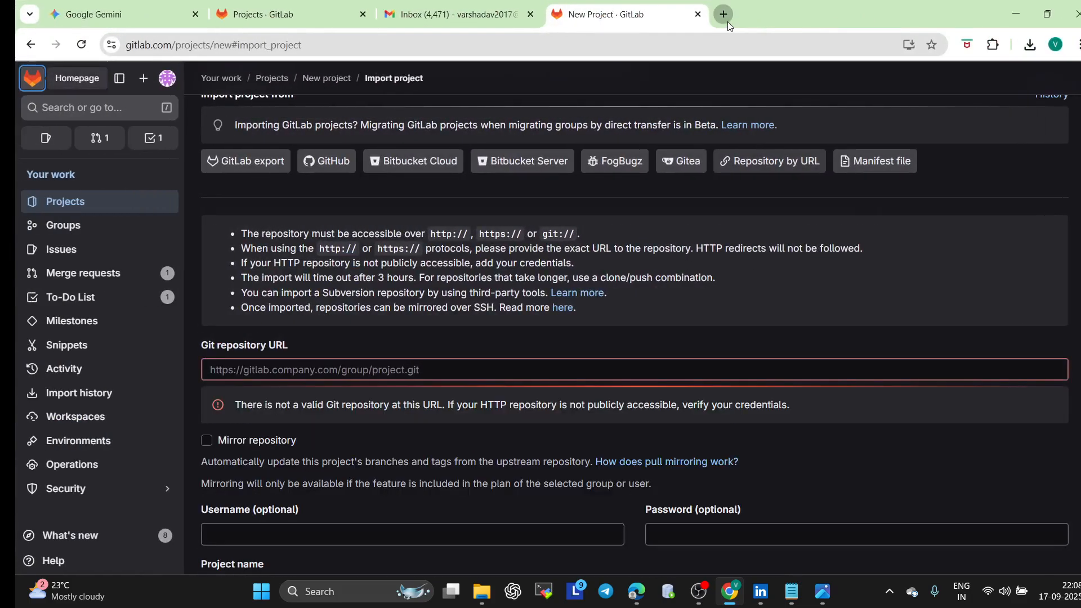
Step: Open GitHub in a new browser tab and search the web for the repository owner's GitHub account
click(727, 21)
text(GITHUB)
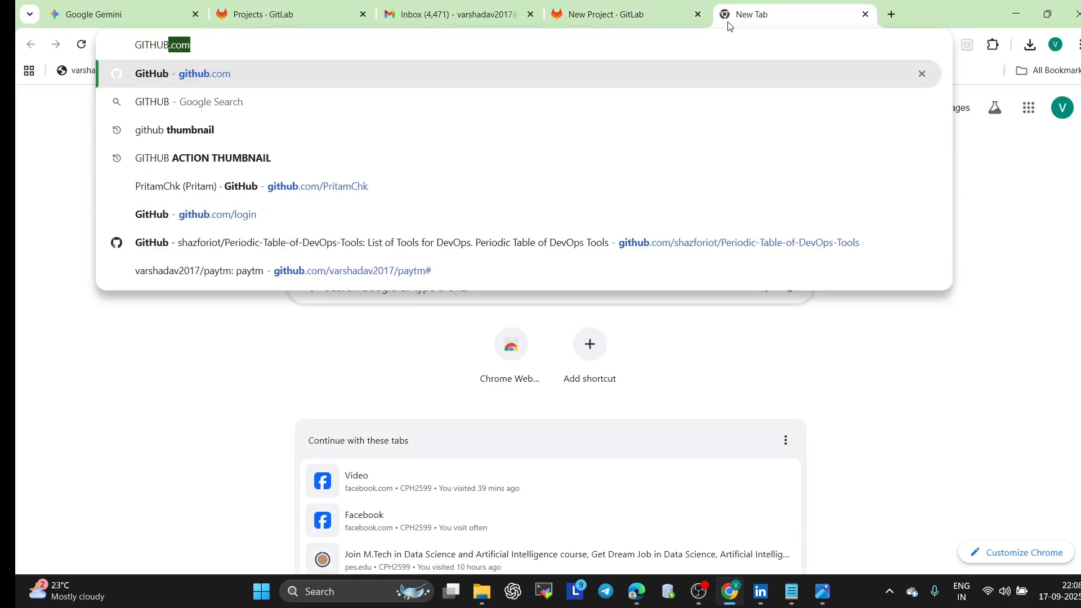
key(Return)
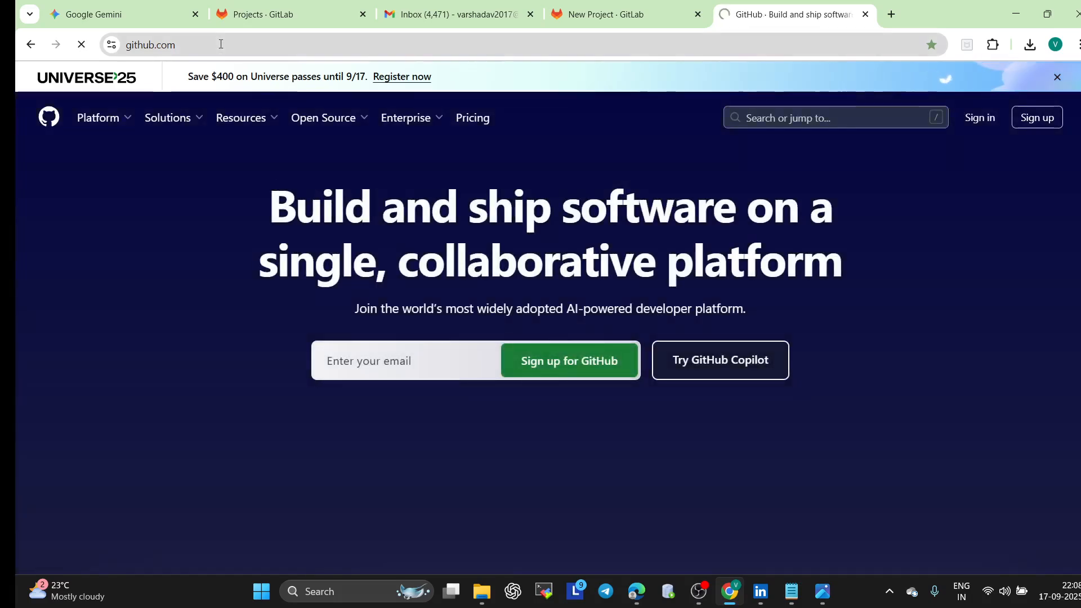
click(213, 49)
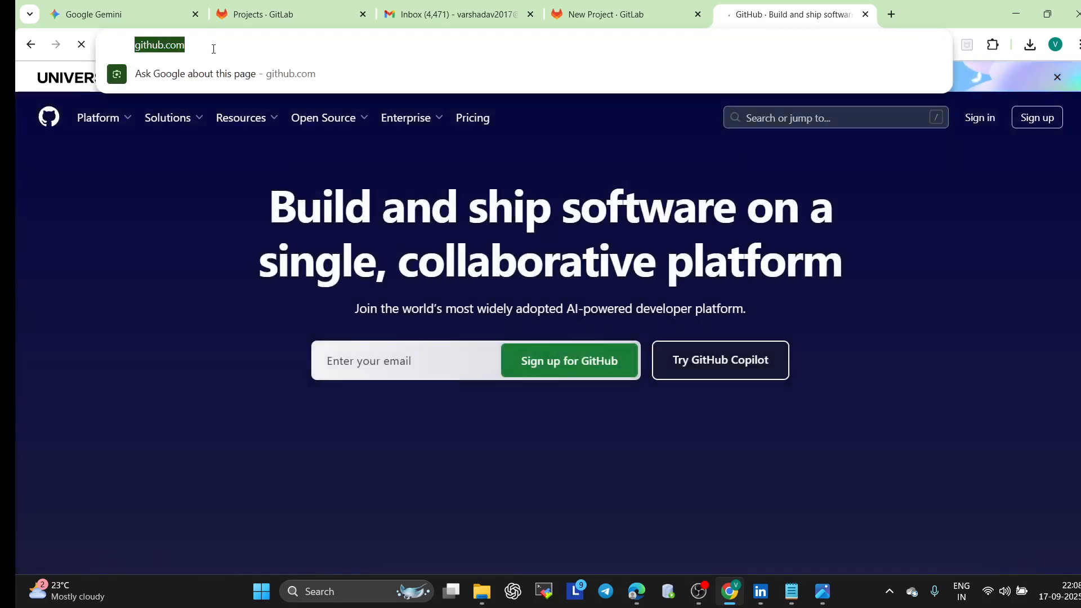
key(BackSpace)
text(GITHUB)
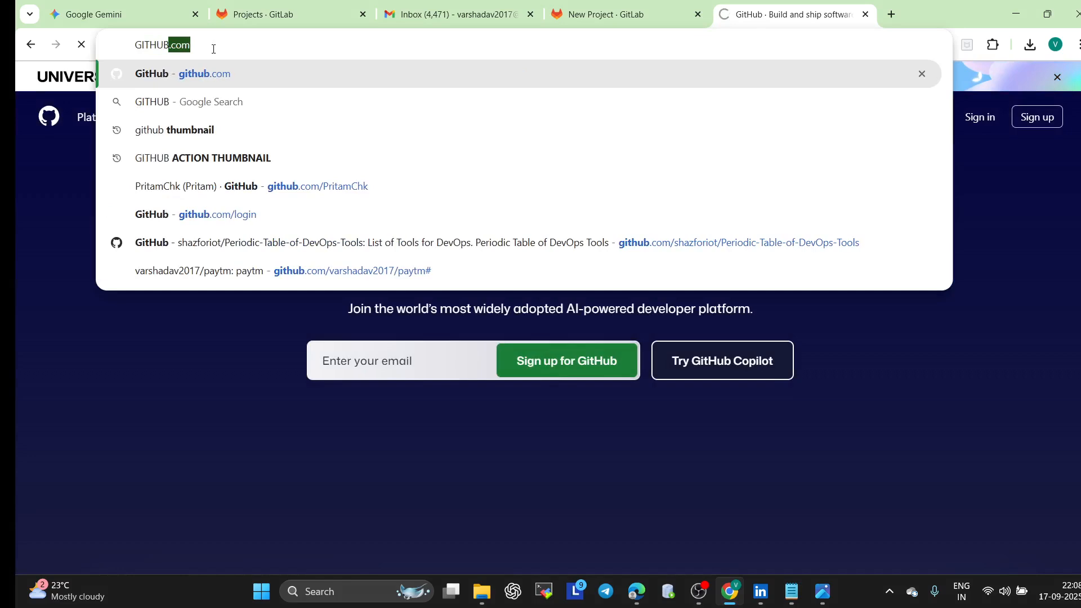
text(ABHISHEK)
key(Return)
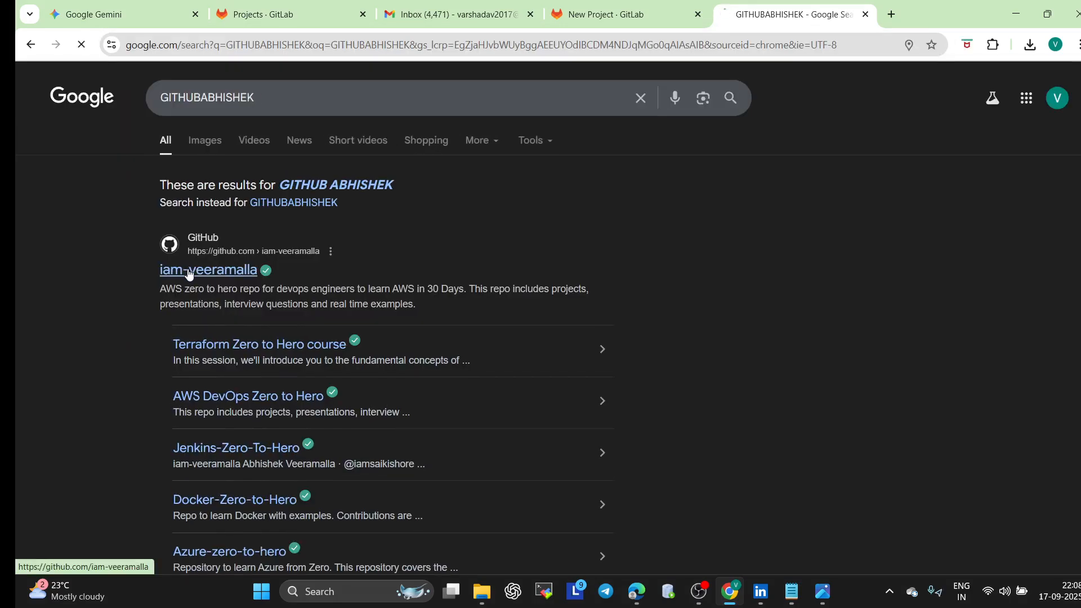
Step: Open the matching GitHub profile and, from its list of repositories, open ultimate-devops-project-demo
click(189, 272)
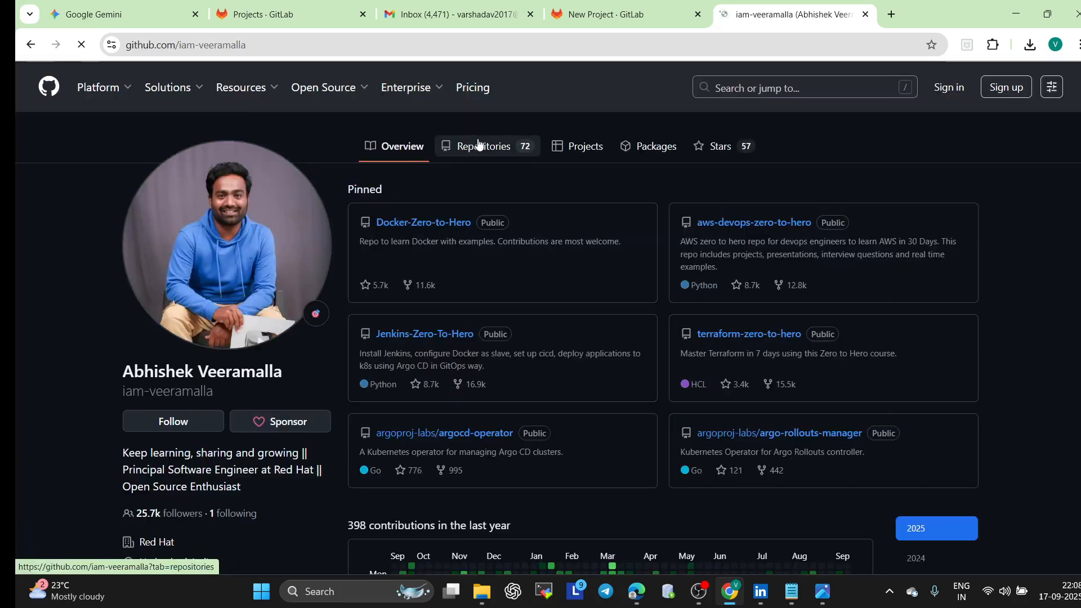
click(478, 145)
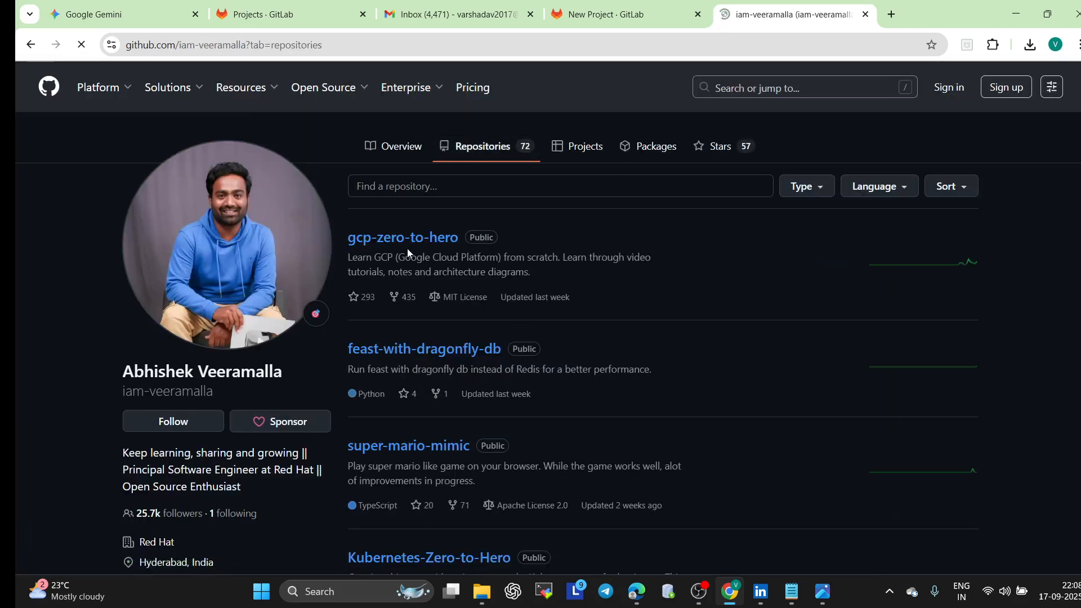
scroll(423, 353, down, 4)
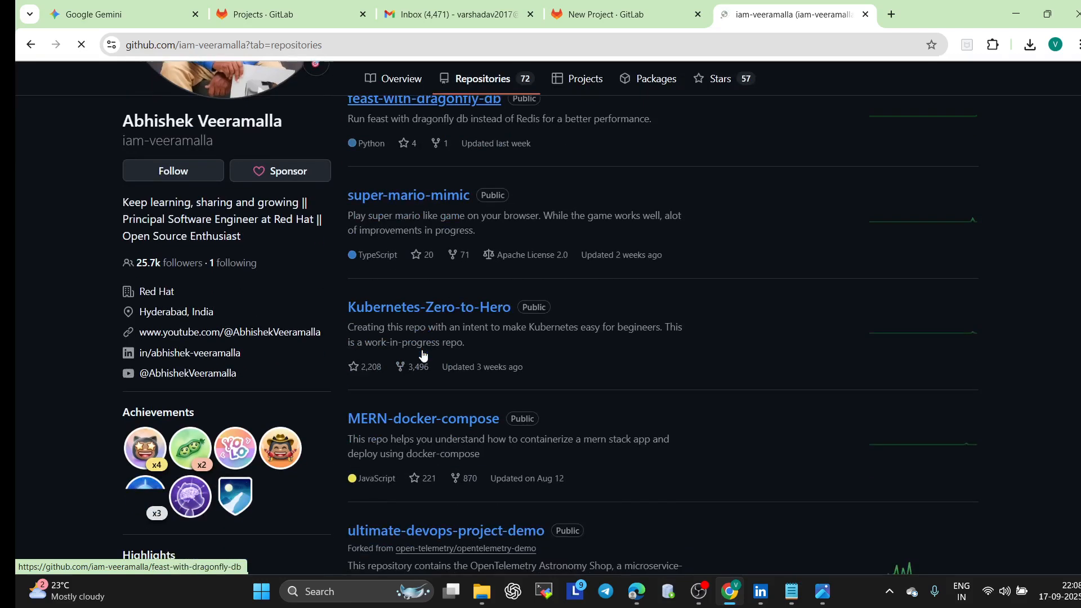
scroll(405, 309, down, 3)
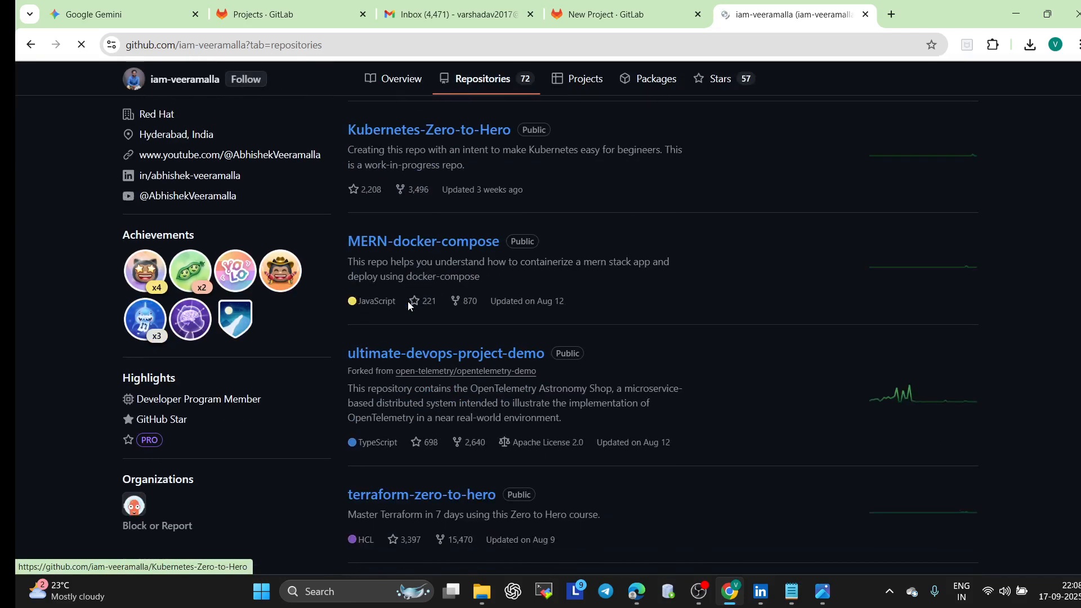
click(403, 352)
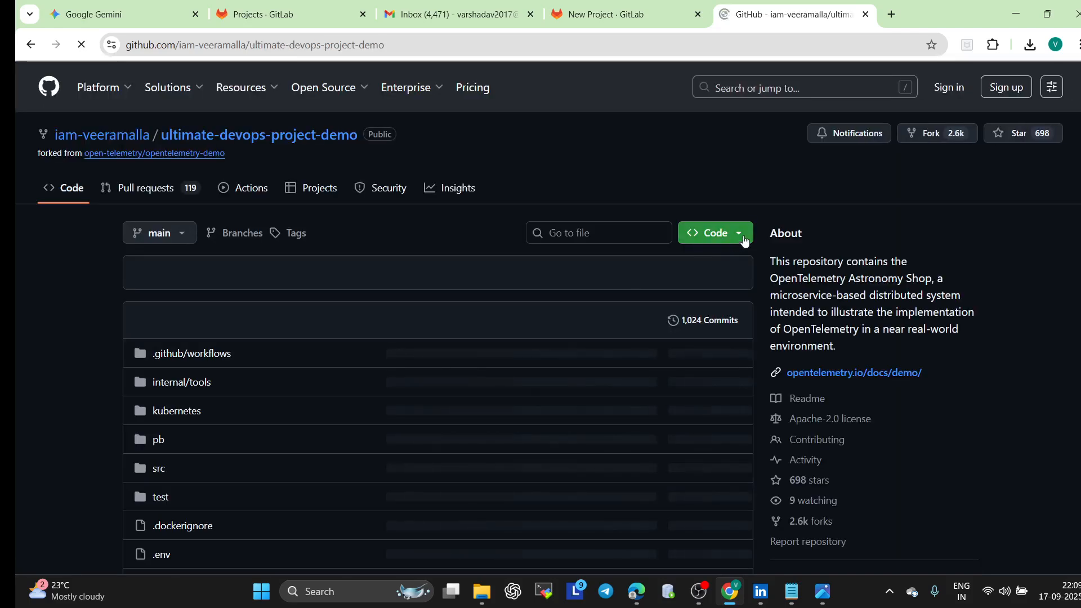
Step: Copy the HTTPS clone URL of the ultimate-devops-project-demo repository and paste it as the Git repository URL of GitLab's project import
click(739, 233)
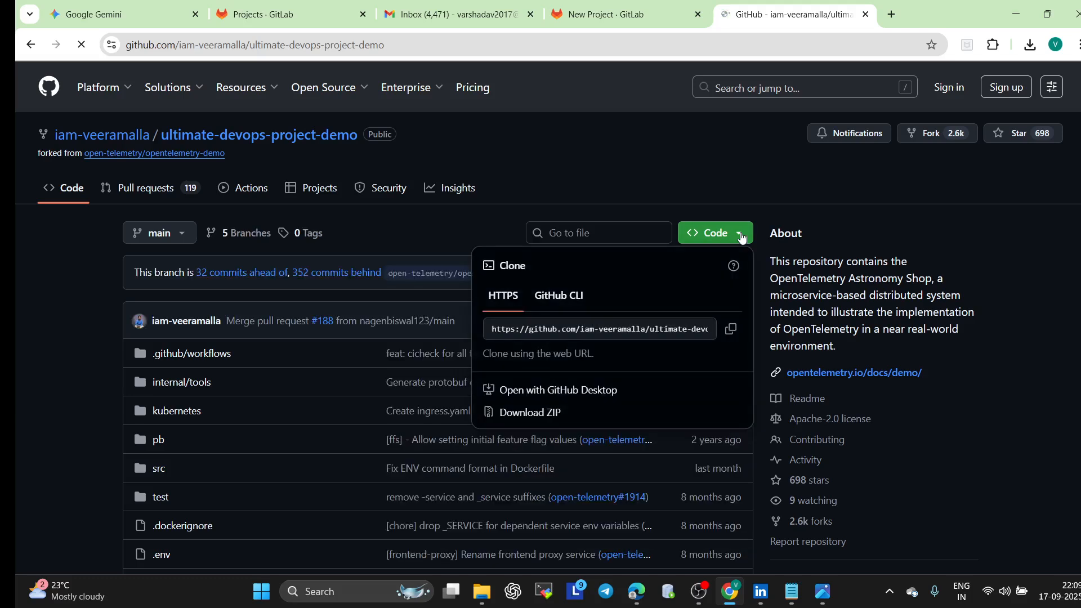
click(731, 329)
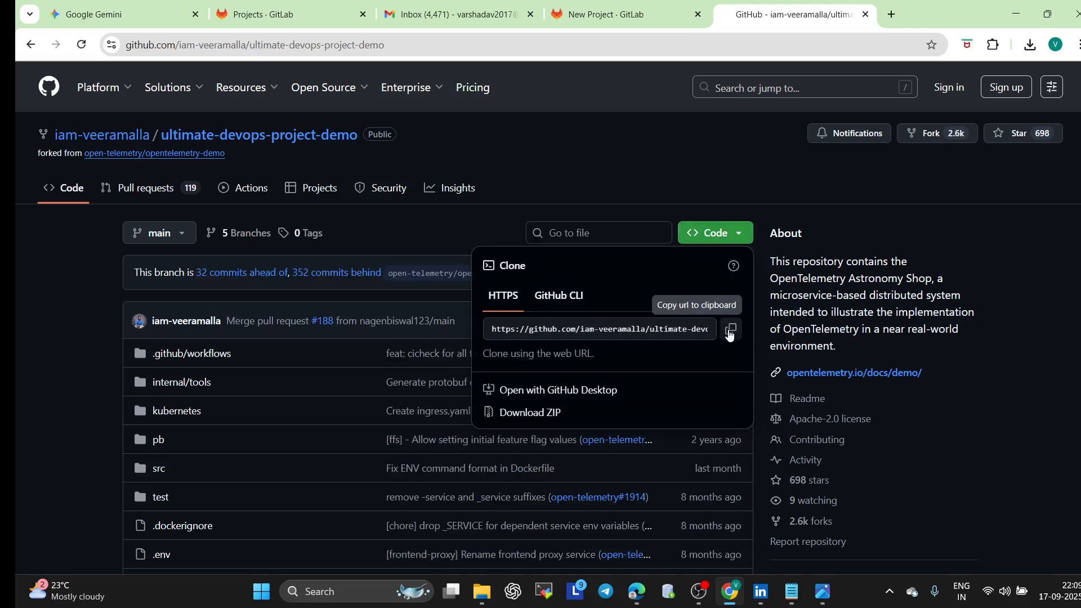
click(606, 14)
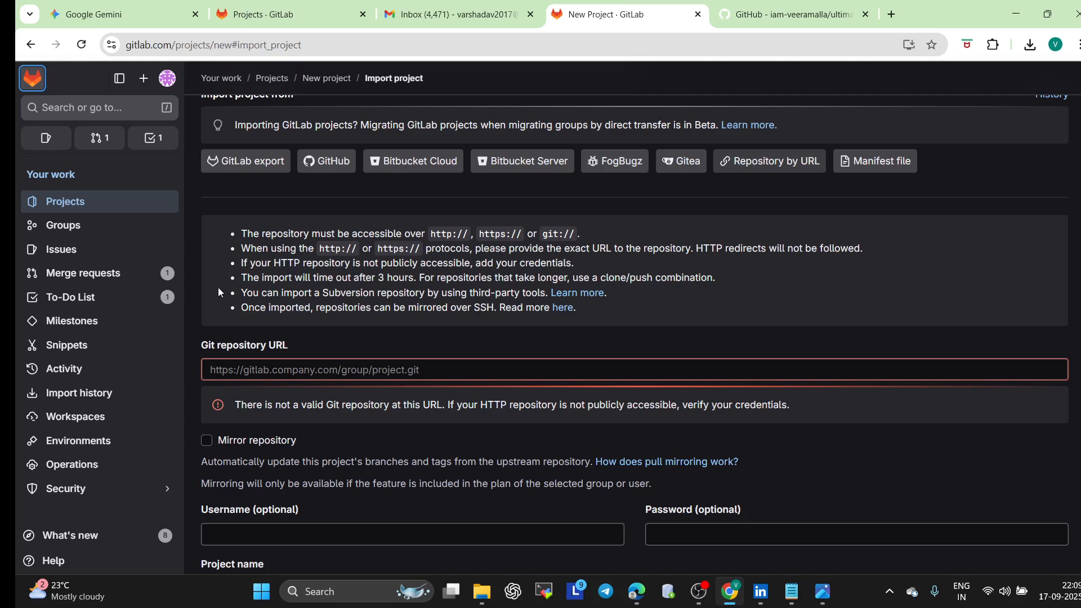
click(227, 367)
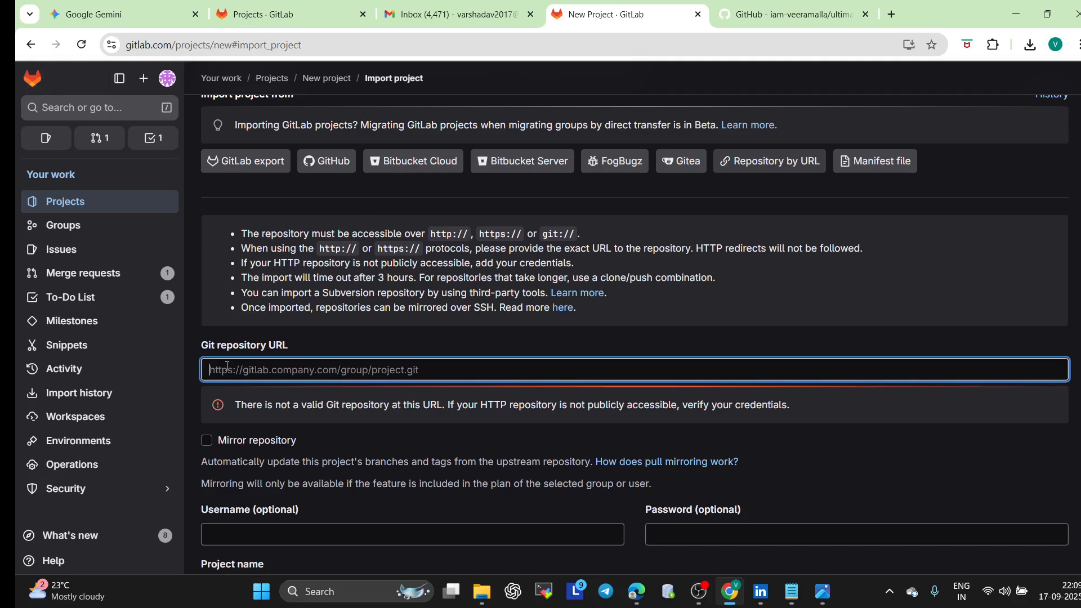
key(ctrl+v)
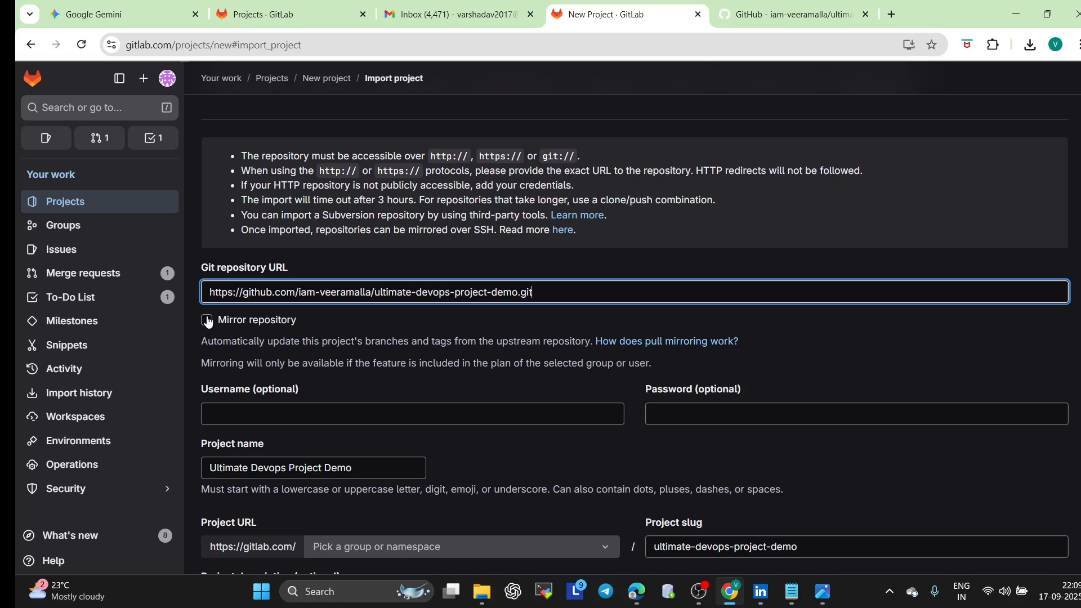
Step: Choose the group named after the account as the project's namespace and create the imported project with Private visibility
scroll(246, 419, down, 5)
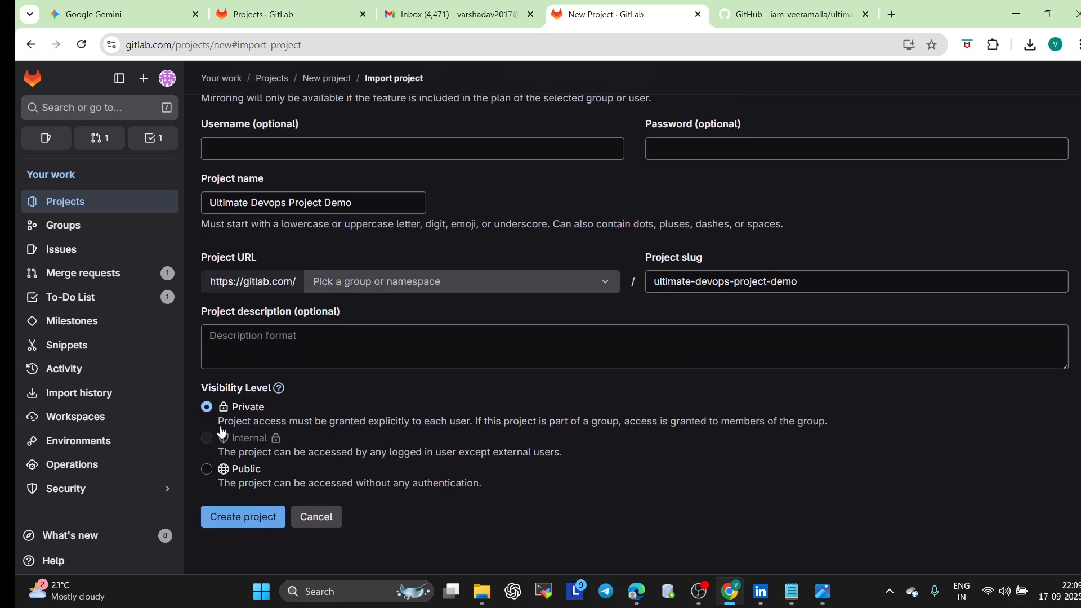
click(219, 527)
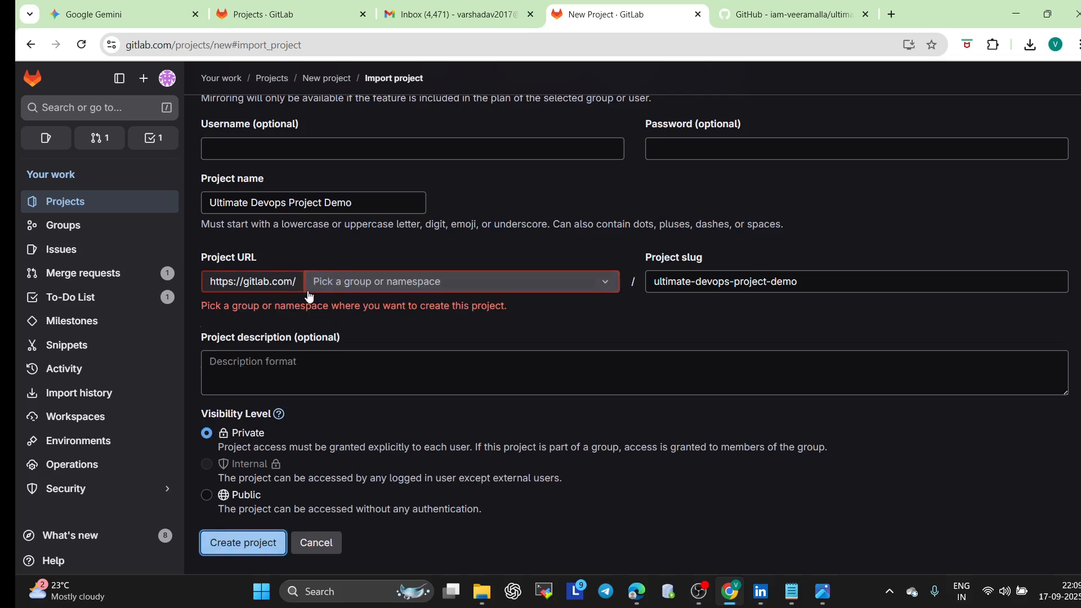
click(338, 285)
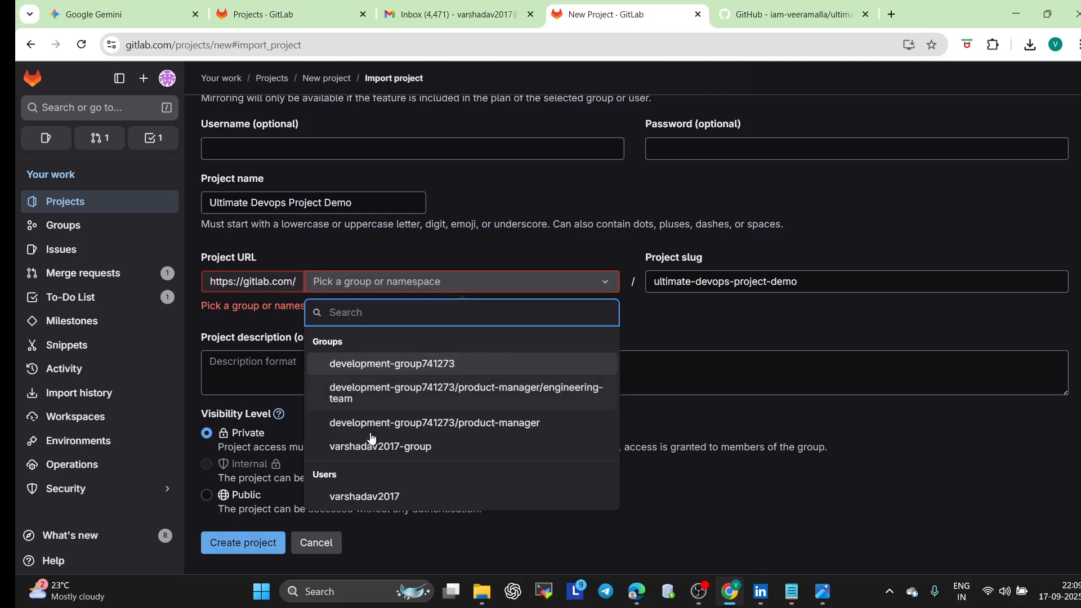
click(371, 446)
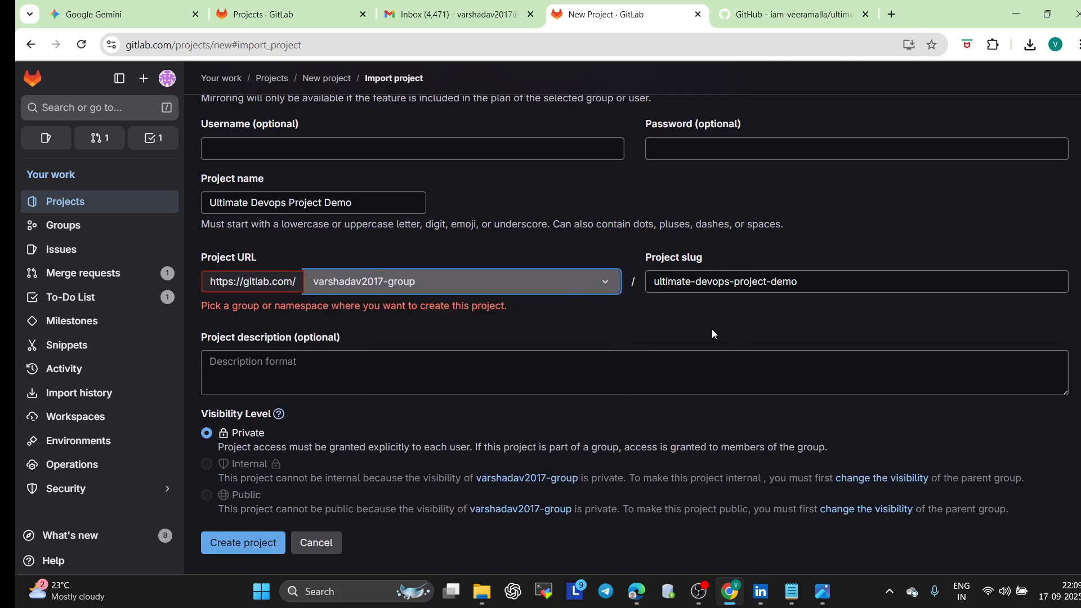
click(243, 547)
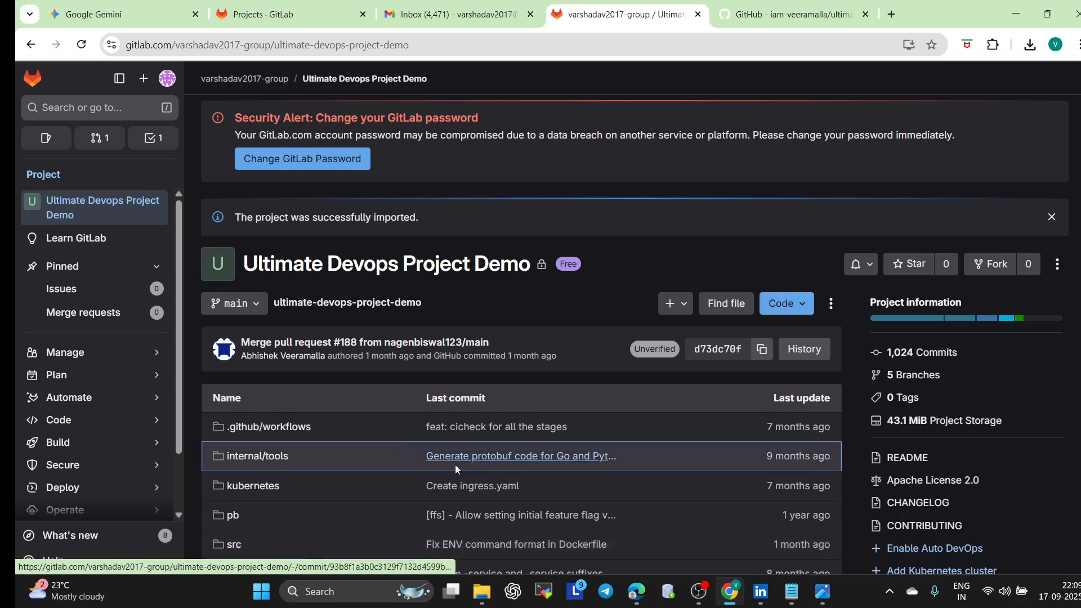
Step: Look through the imported project's file list and README, and open its .github/workflows folder
scroll(458, 465, down, 15)
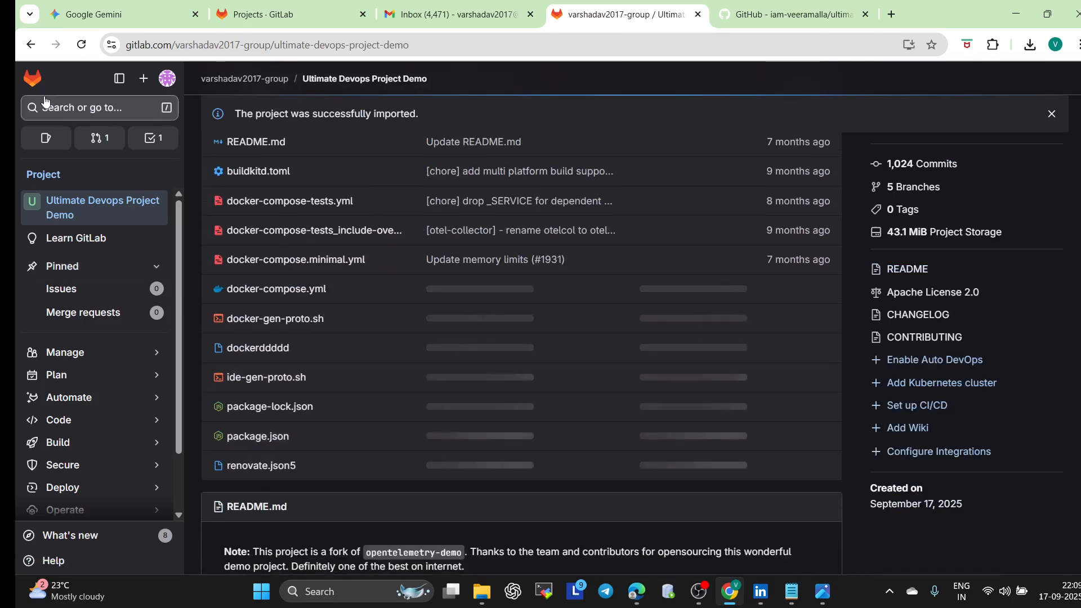
click(141, 81)
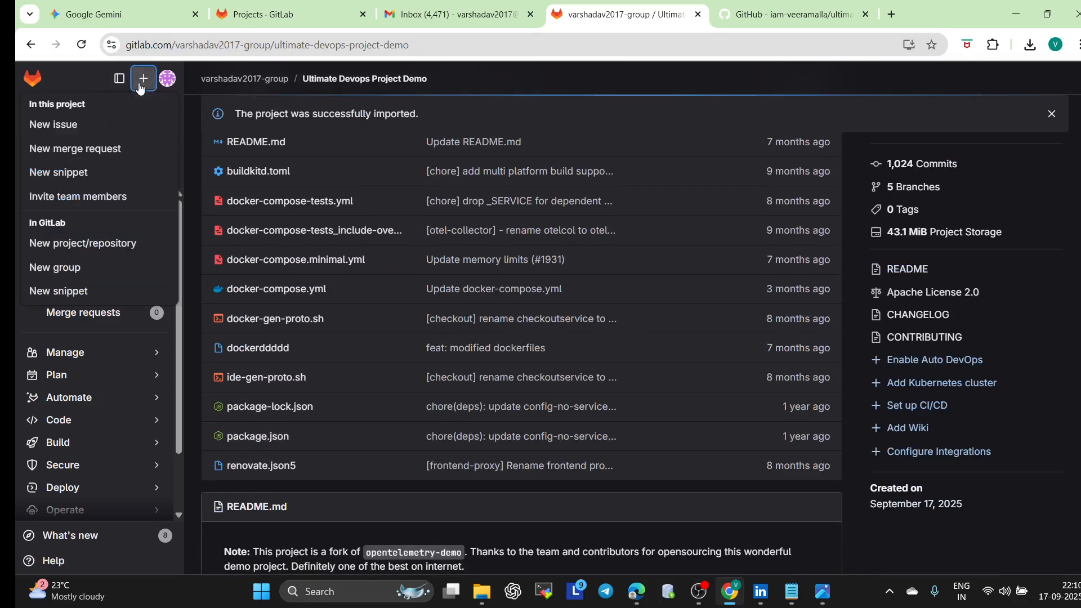
click(142, 83)
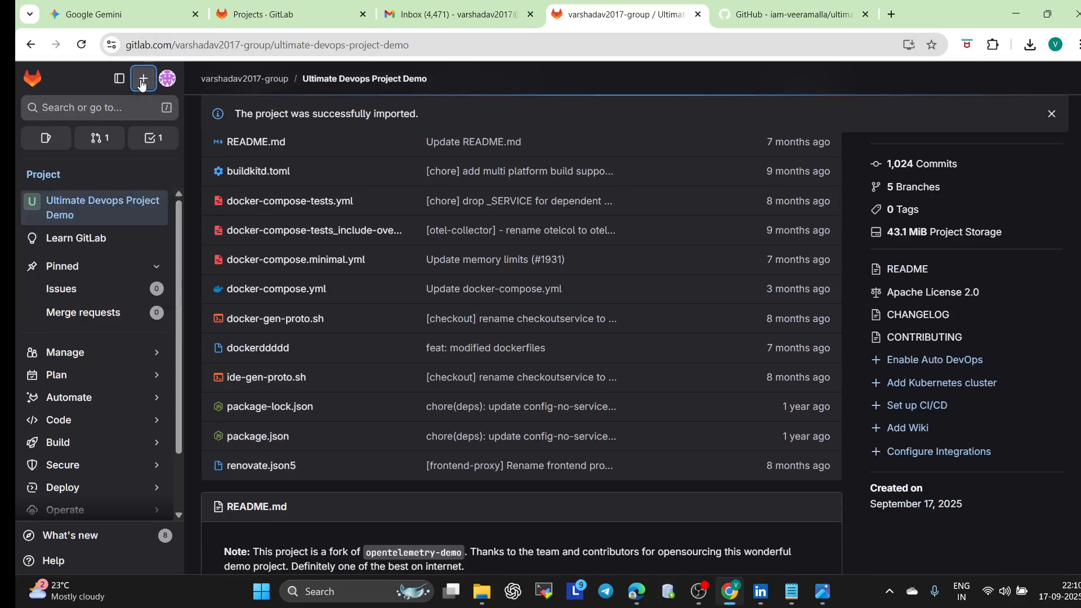
scroll(344, 309, down, 9)
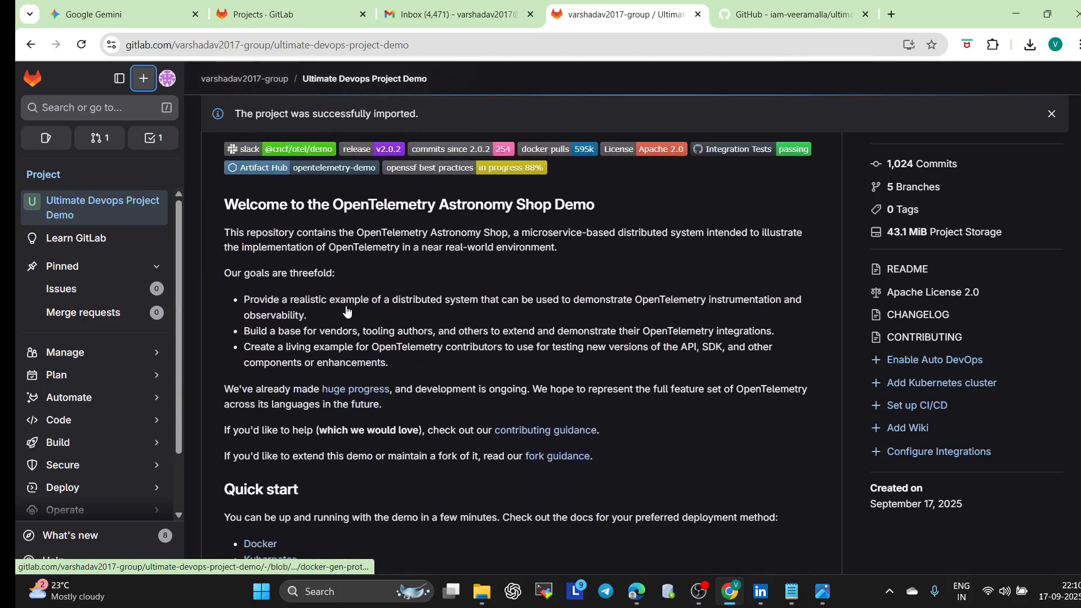
scroll(347, 310, up, 20)
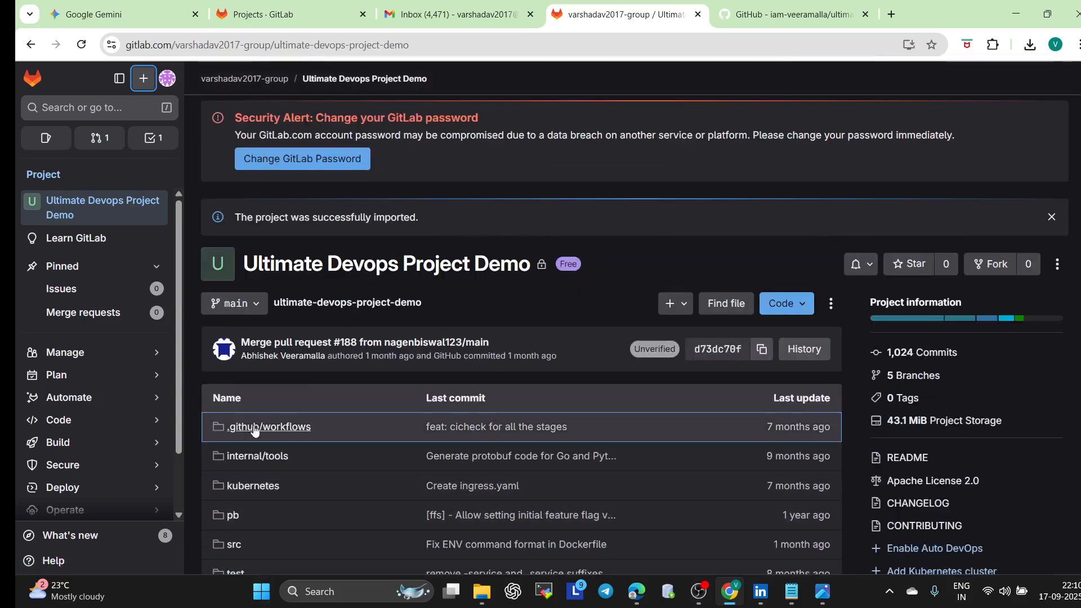
click(258, 433)
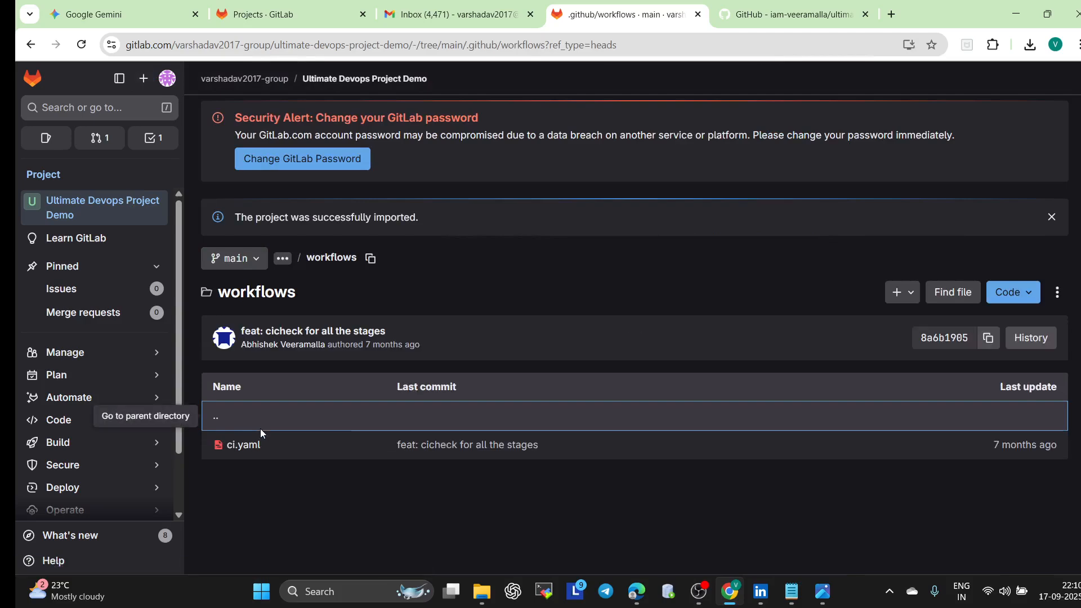
Step: Return to the projects overview and try to create a new group from scratch
click(31, 89)
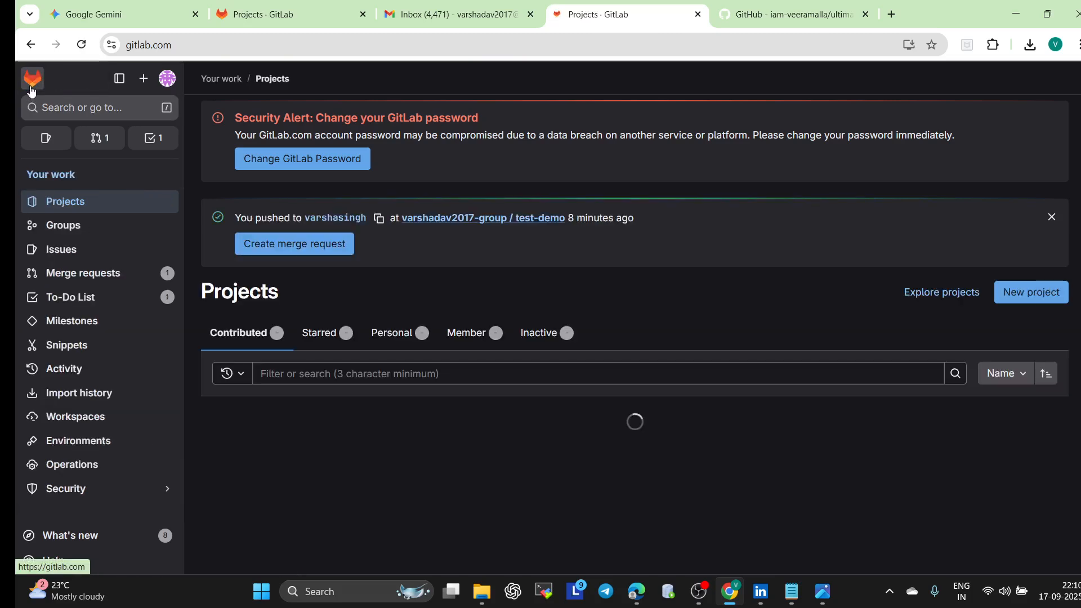
click(142, 81)
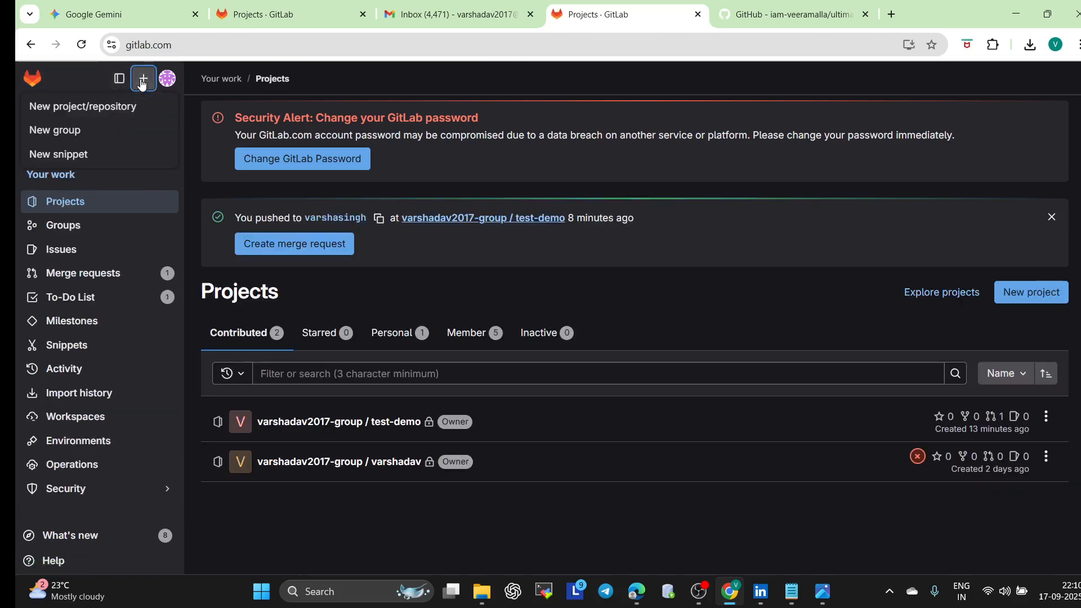
click(82, 137)
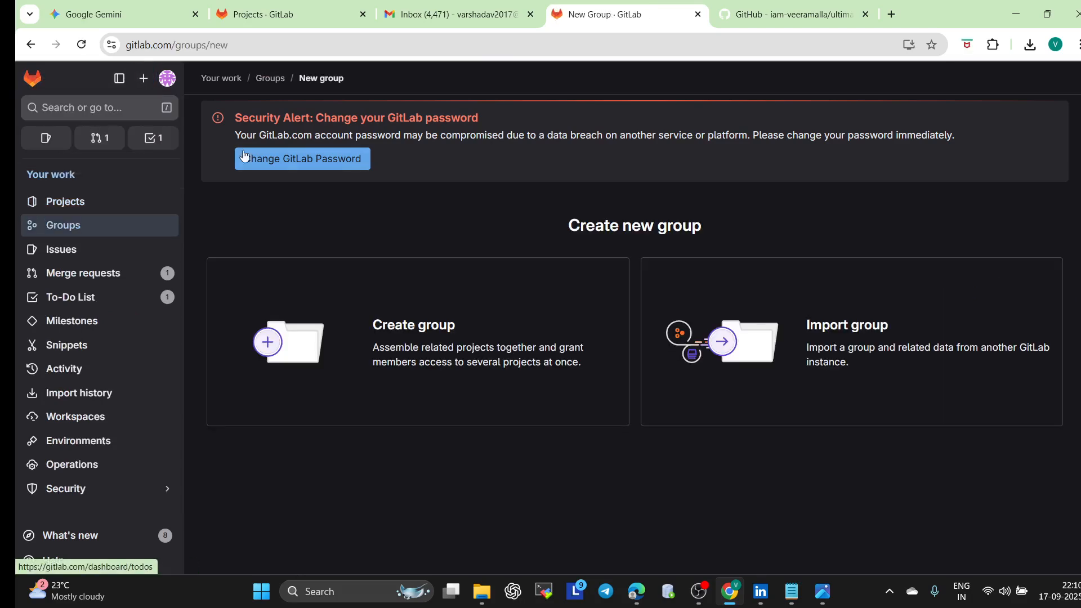
click(256, 336)
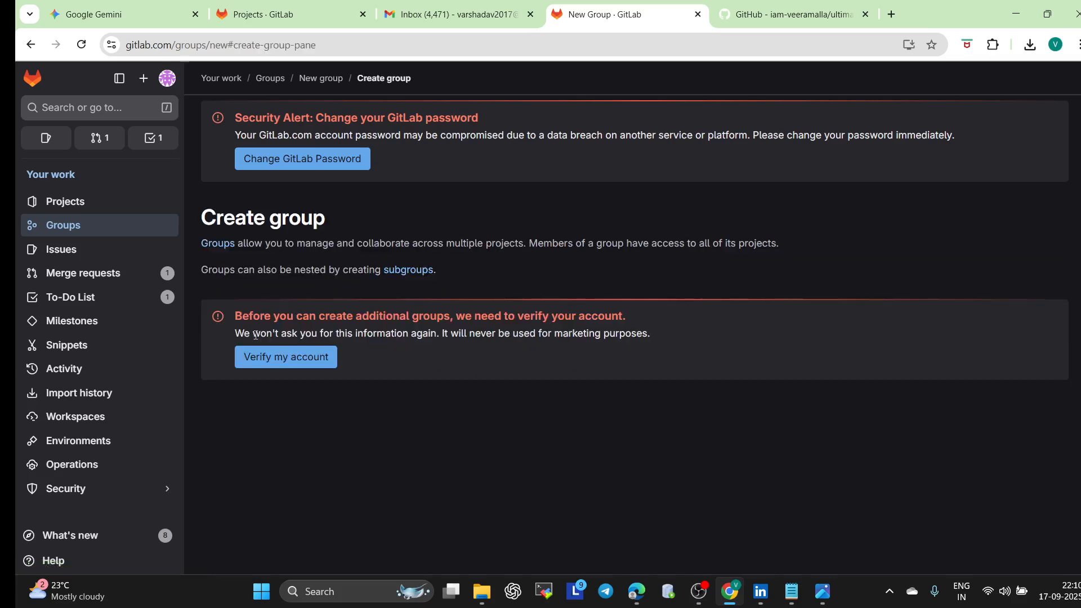
Step: Open the account verification page, examine its phone number form and return to the group creation page
click(291, 357)
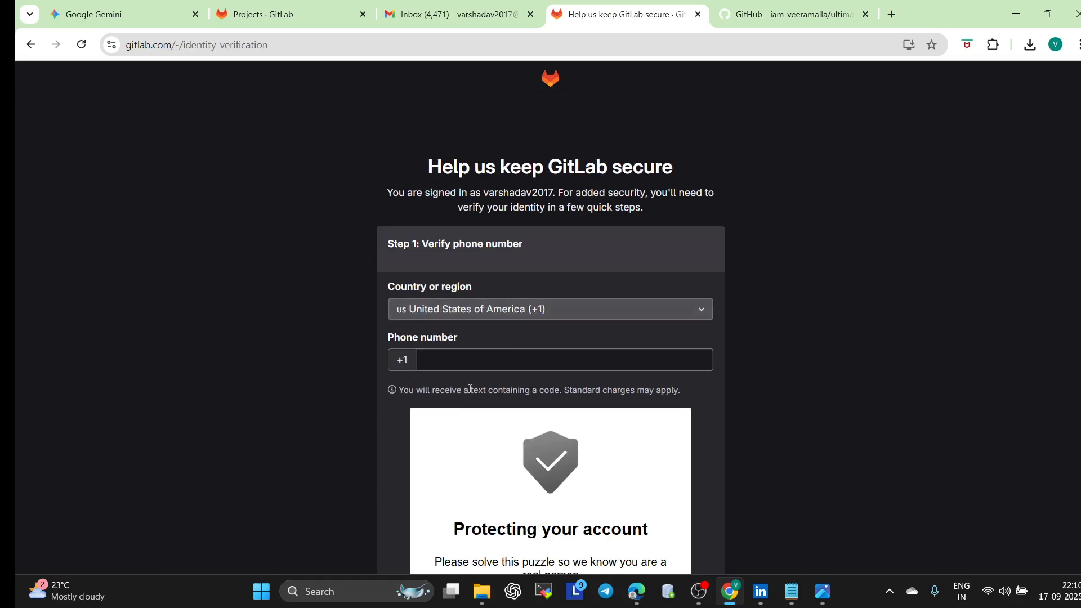
scroll(488, 554, down, 5)
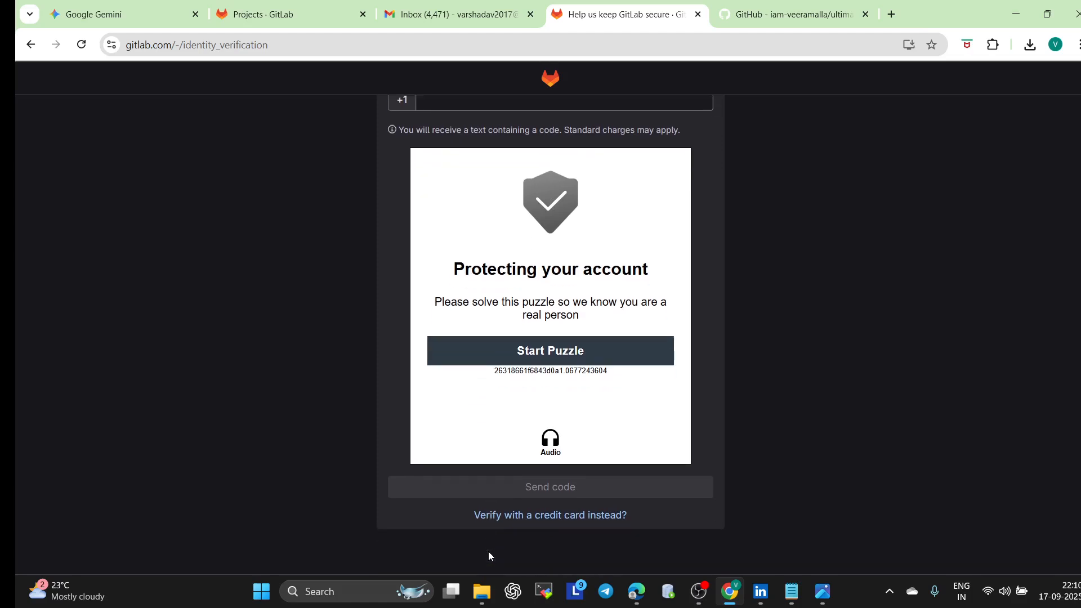
scroll(488, 554, up, 5)
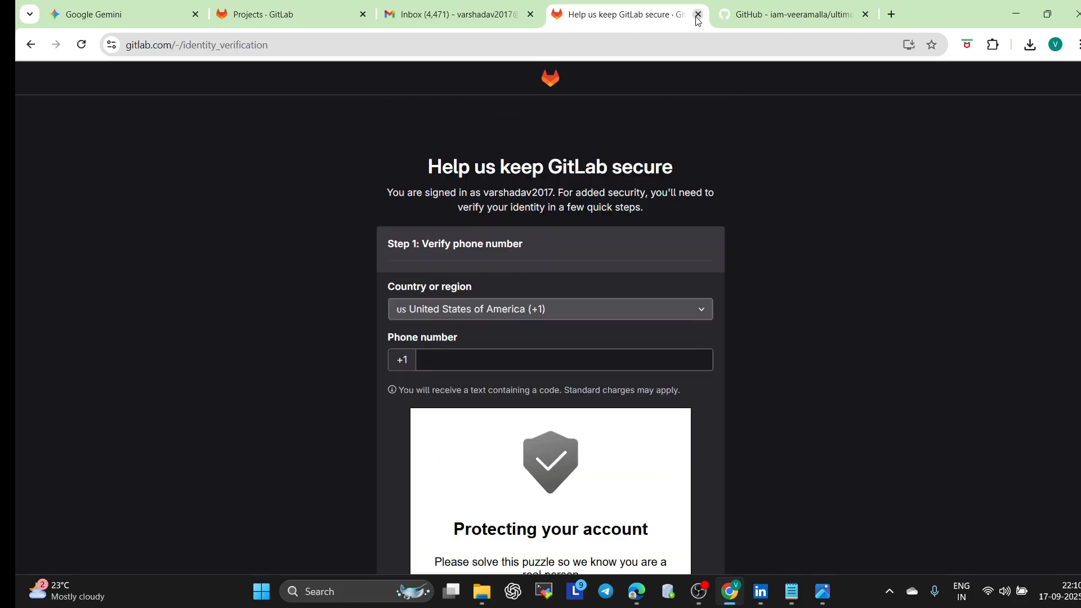
click(30, 45)
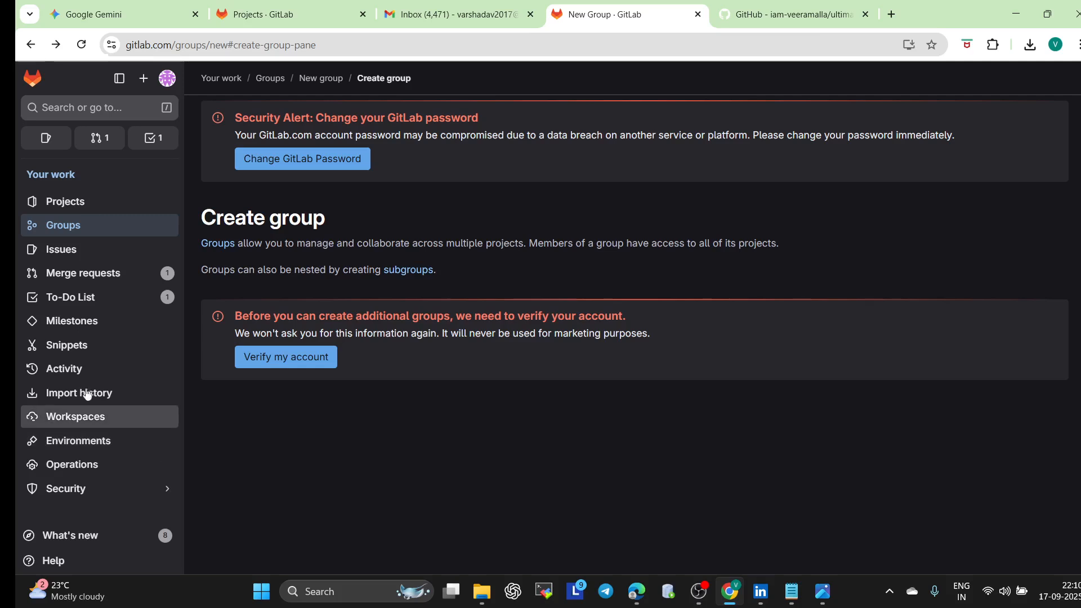
Step: Review all events in the account's activity feed and open the import history
click(75, 372)
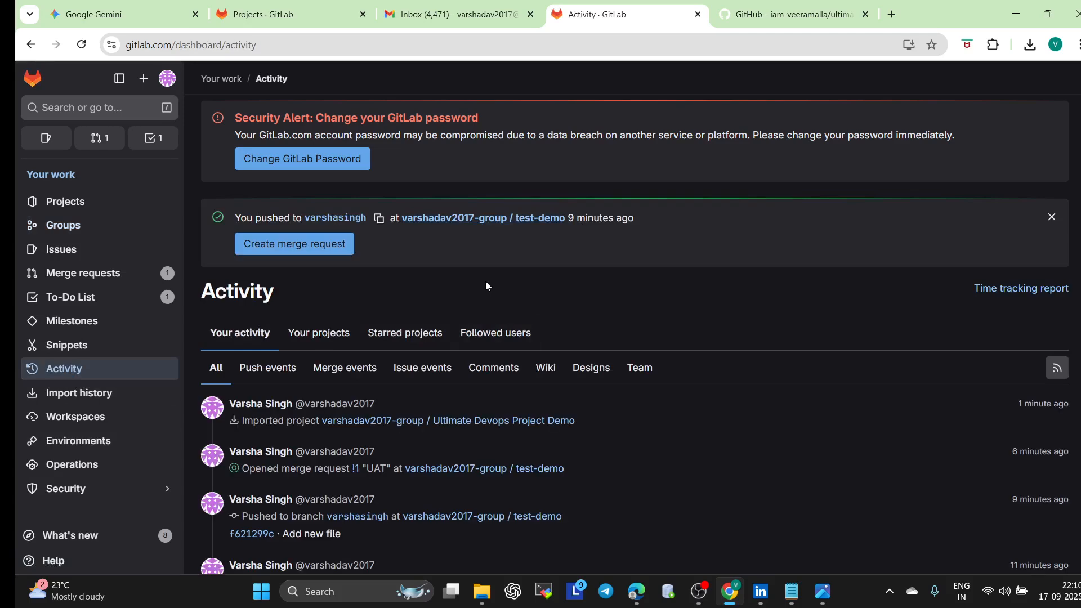
scroll(485, 281, down, 1)
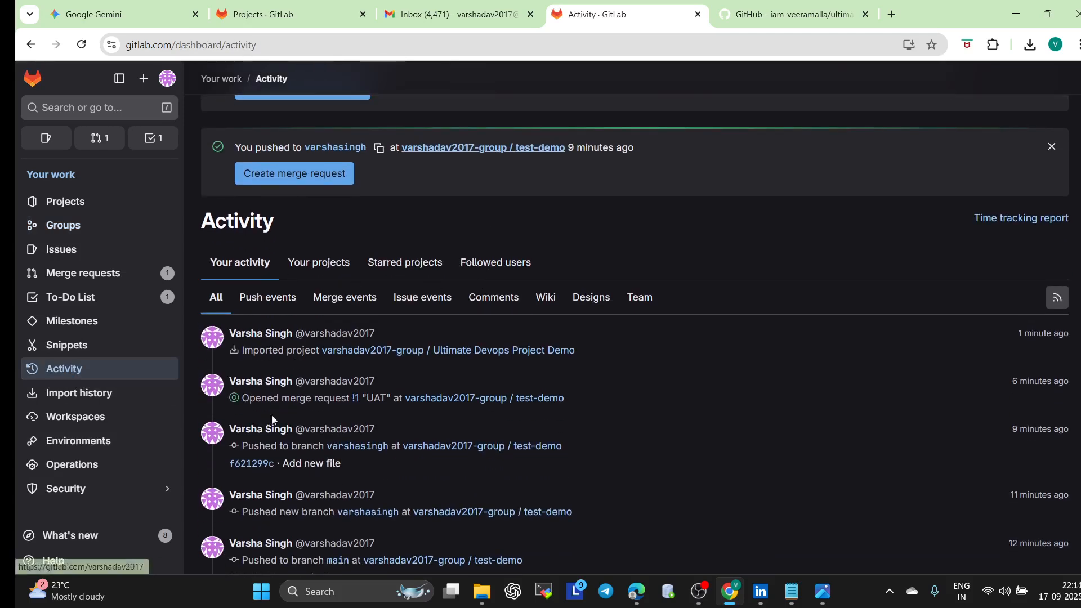
scroll(304, 394, down, 1)
scroll(331, 365, down, 1)
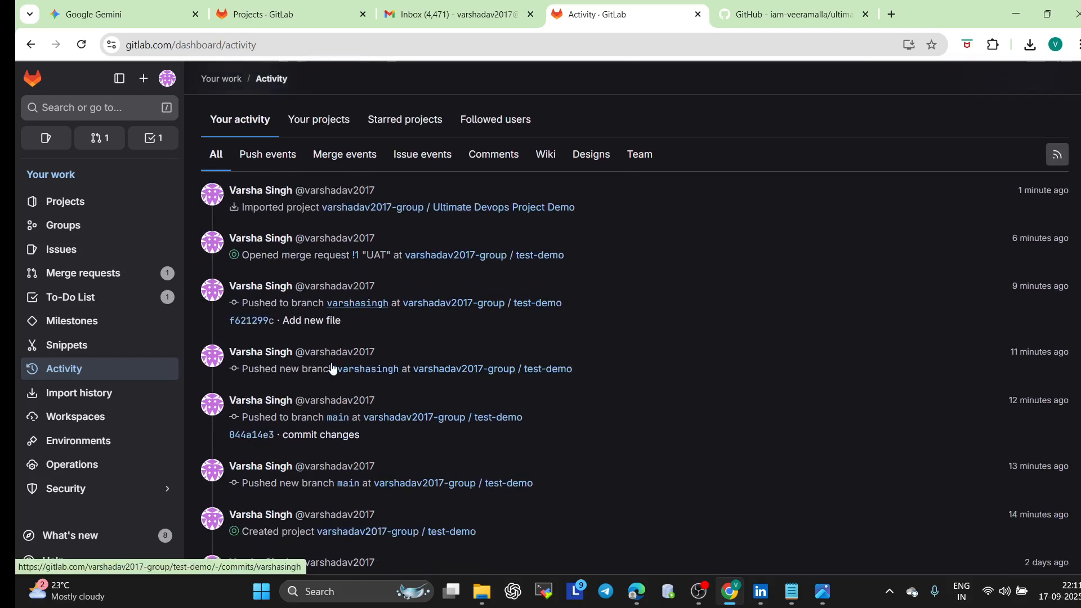
scroll(399, 332, down, 3)
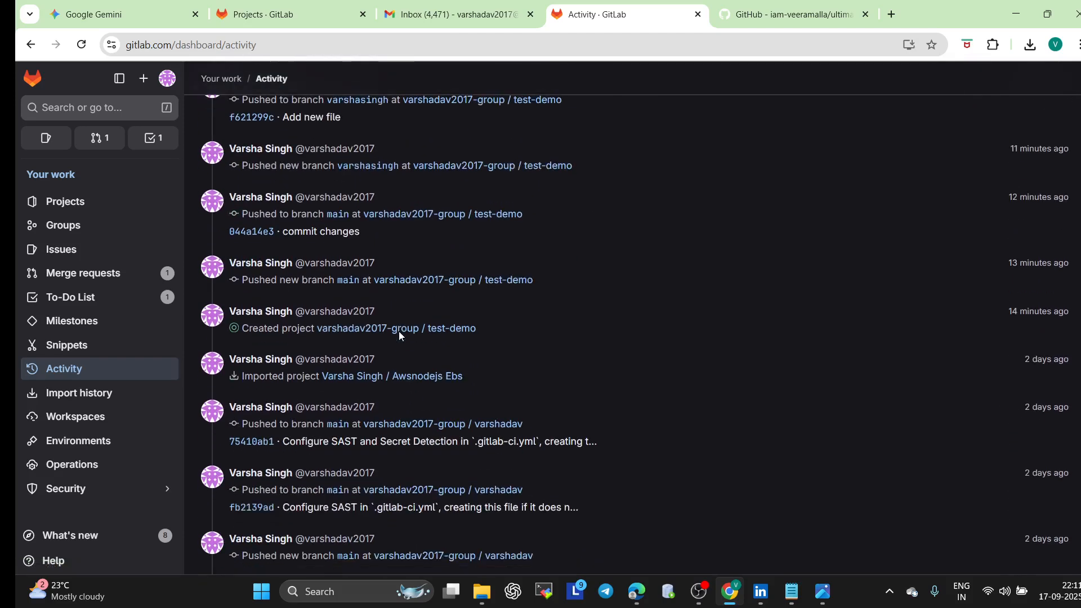
scroll(399, 332, down, 2)
scroll(399, 332, up, 8)
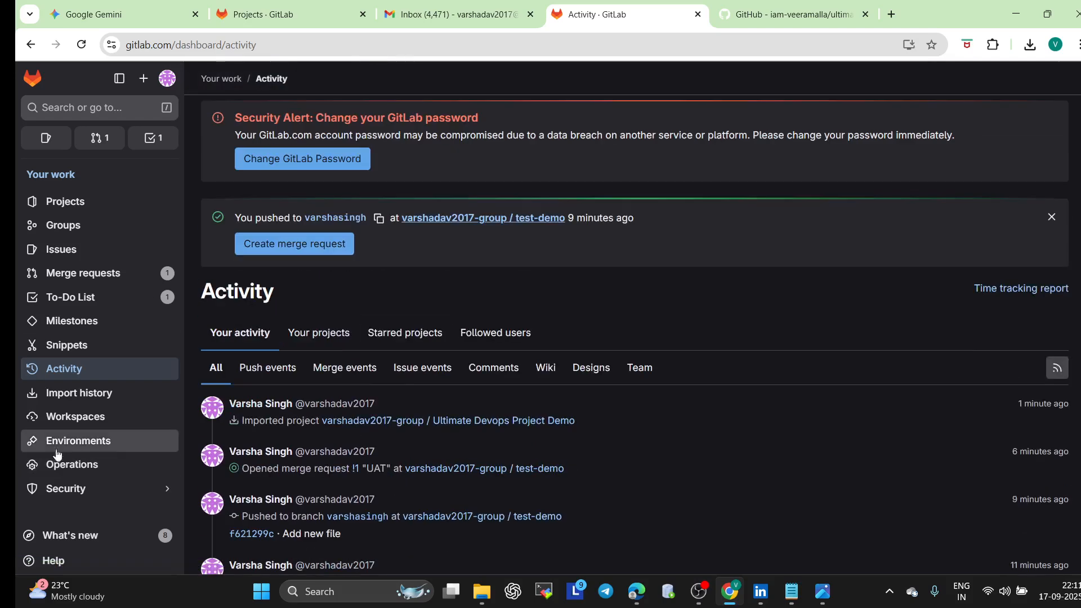
click(80, 398)
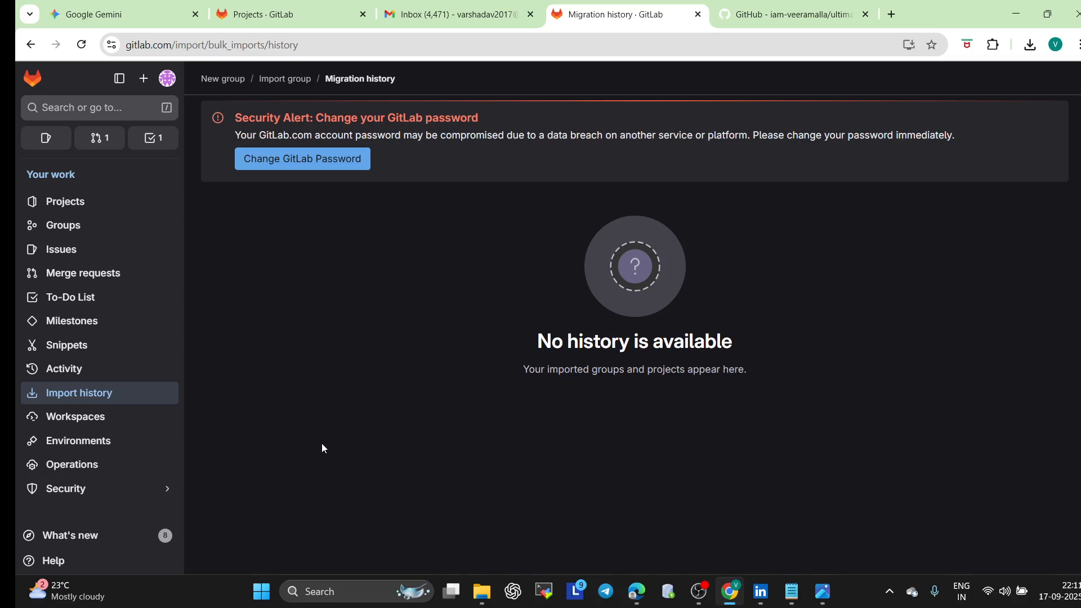
Step: Switch to the Photos app to view the annotated GitLab Practical Demo Workflow diagram
click(699, 591)
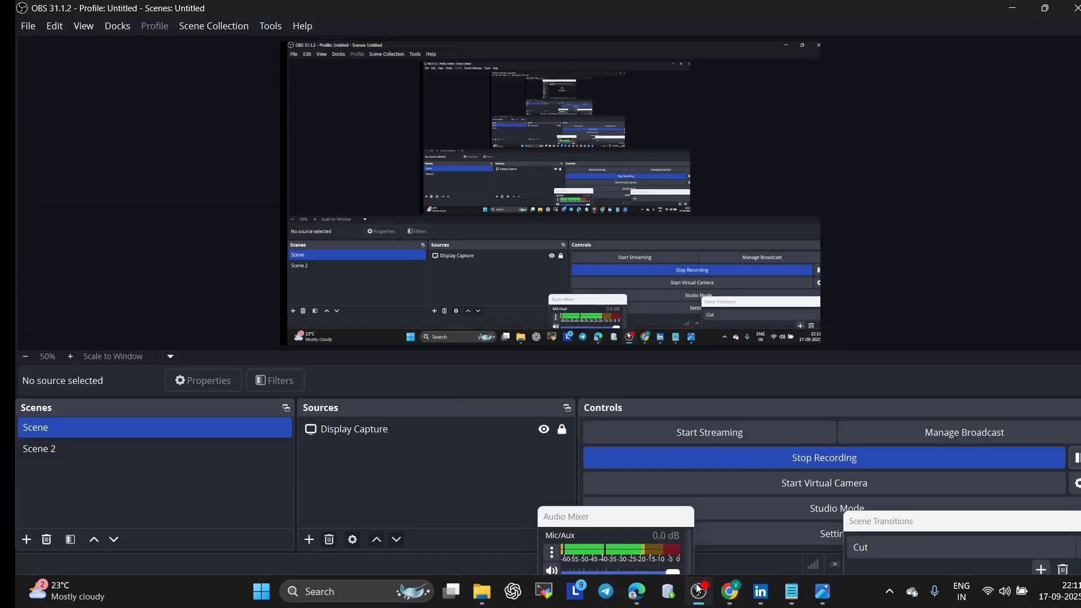
click(816, 593)
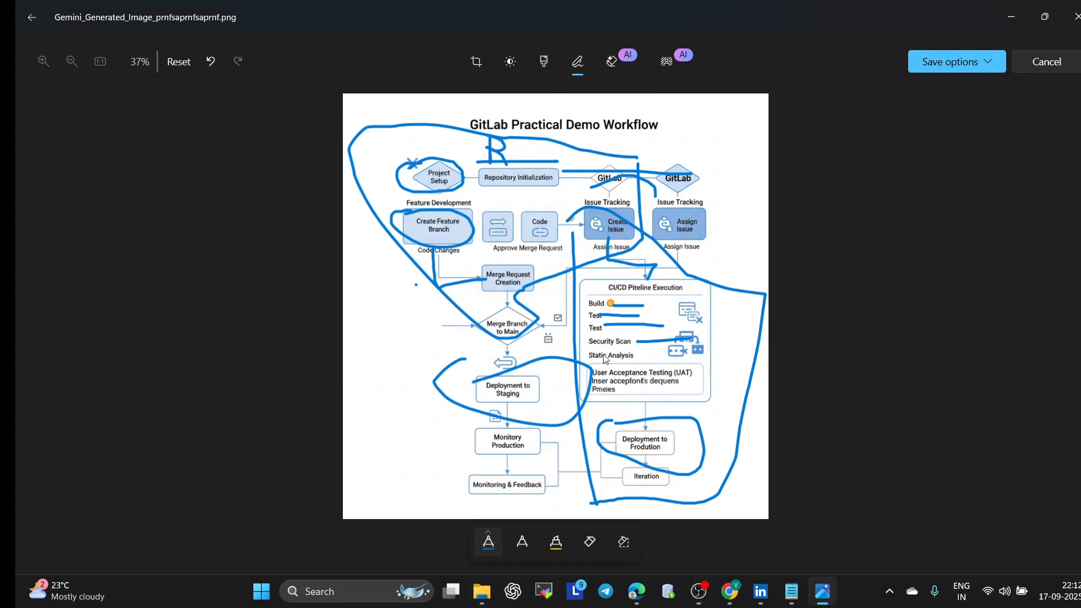